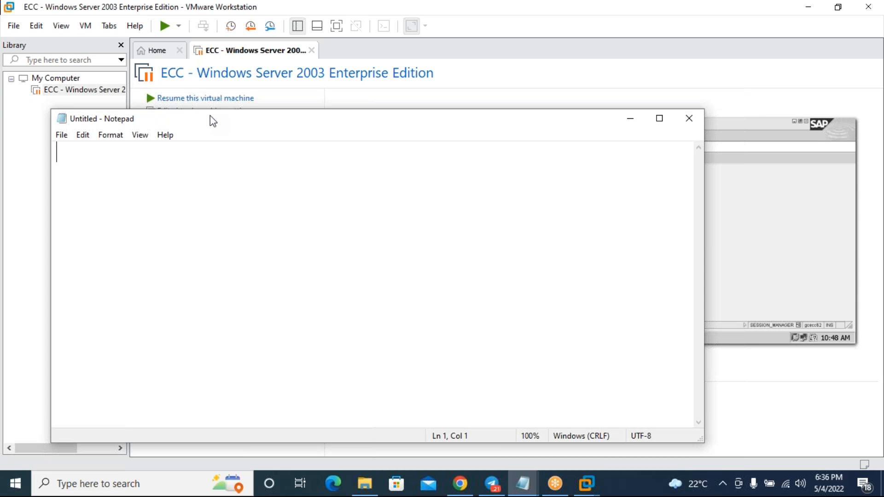
# - Write the heading 'to install sap virtual machine into Laptop:' in Notepad
pyautogui.moveTo(209, 116); pyautogui.dragTo(197, 131)
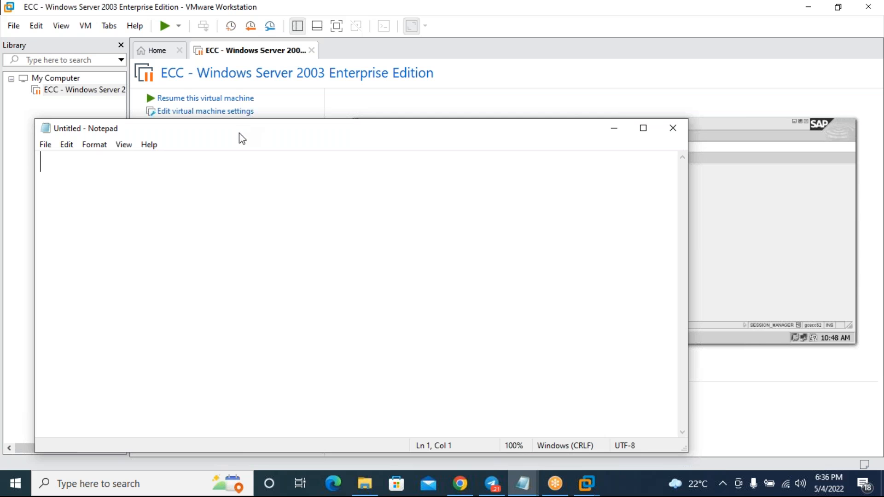
pyautogui.moveTo(227, 127); pyautogui.dragTo(228, 142)
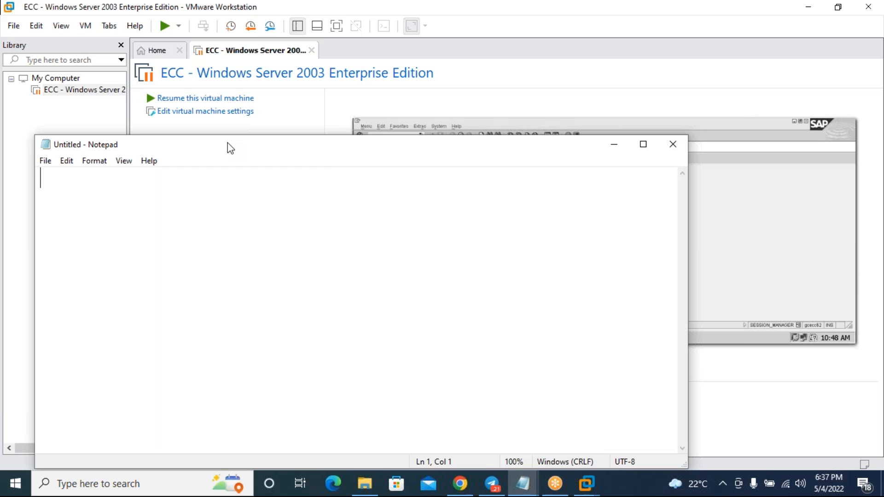
pyautogui.write('to install ')
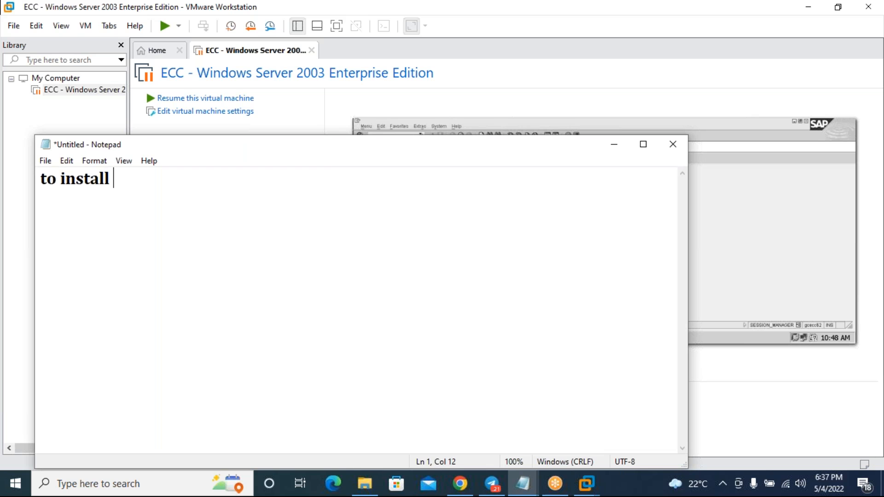
pyautogui.write('sap virtual ')
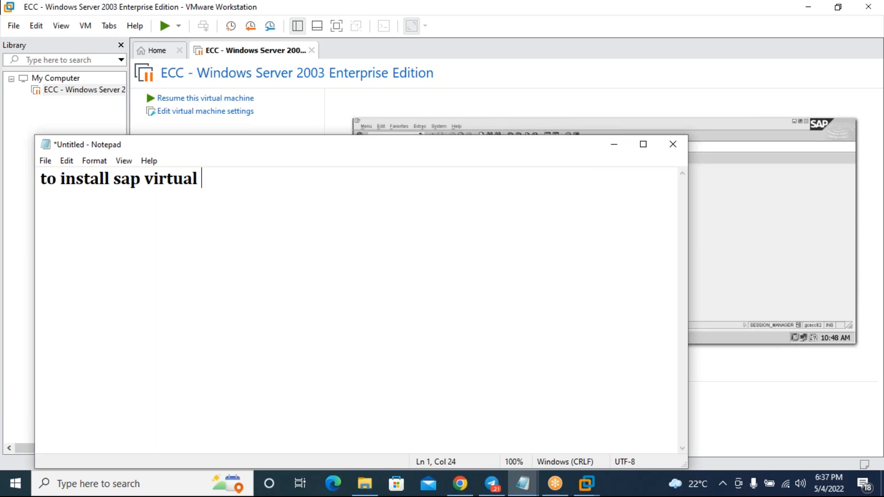
pyautogui.write('machine into s')
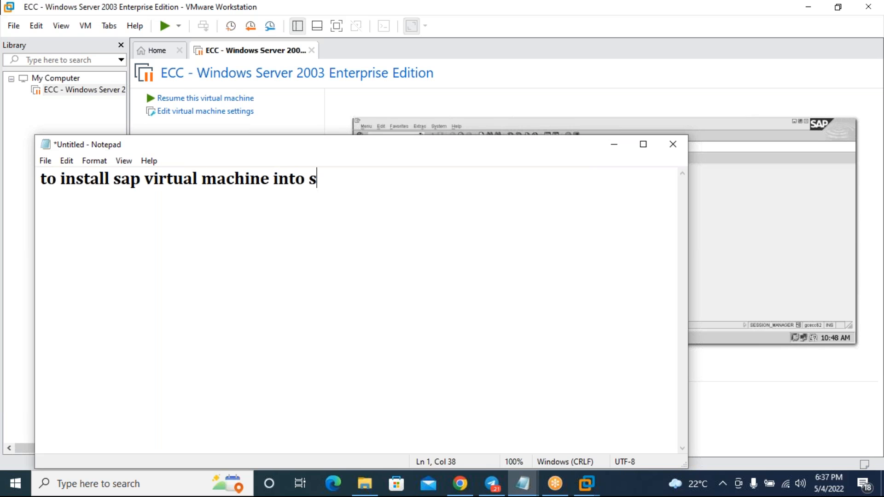
pyautogui.press('BackSpace')
pyautogui.write('Lapti')
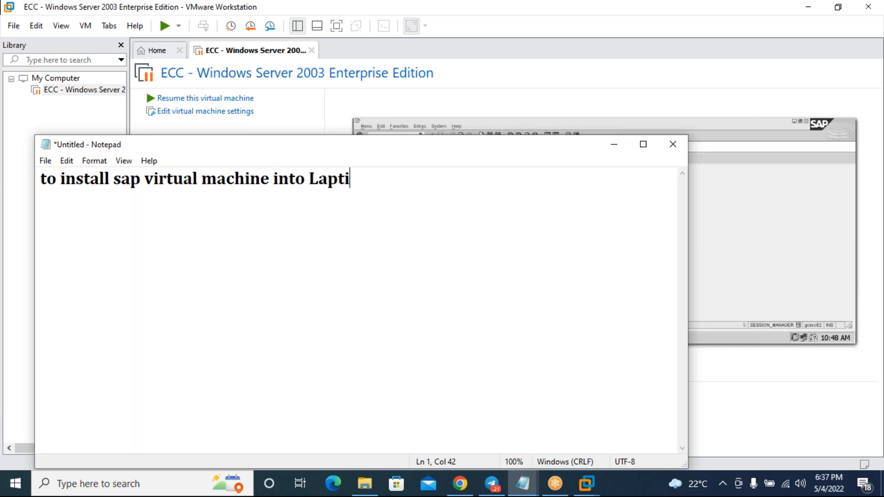
pyautogui.press('BackSpace')
pyautogui.write('op:')
# - Underline the heading with a row of equals signs and start a 'Requirement' line
pyautogui.press('Return')
pyautogui.press('BackSpace')
pyautogui.press('Return')
pyautogui.press('BackSpace')
pyautogui.press('Return')
pyautogui.write('==================================')
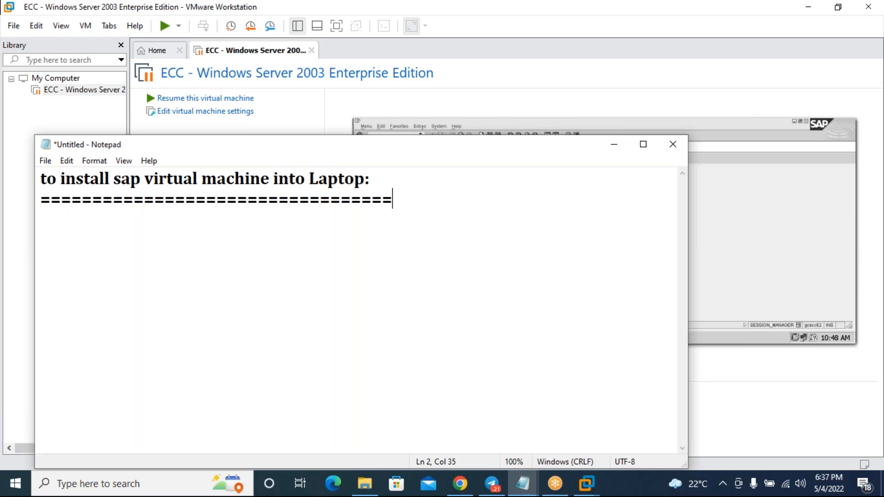
pyautogui.press('Return')
pyautogui.write('Requirement')
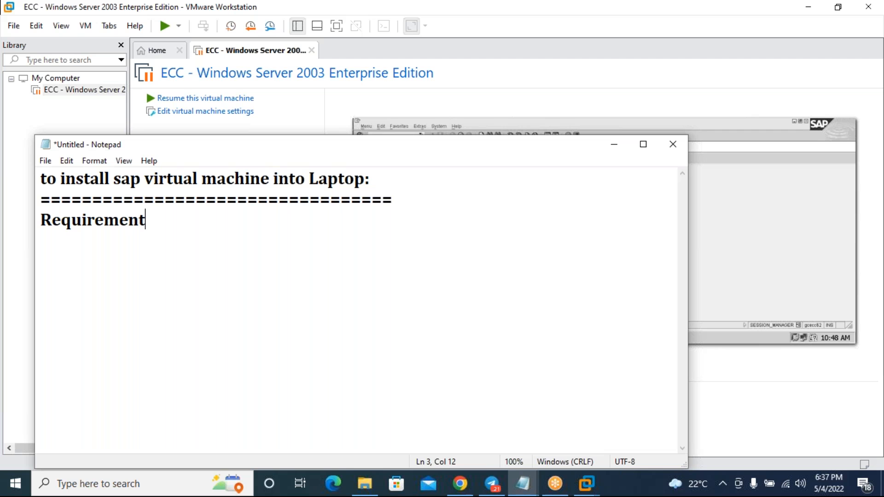
# - List '1. Processor = i3/ i5/ i7' and '2. RAM = 8GB' under Requirement
pyautogui.press('Return')
pyautogui.write('1. Processor = i3/ i5/ i7')
pyautogui.press('Return')
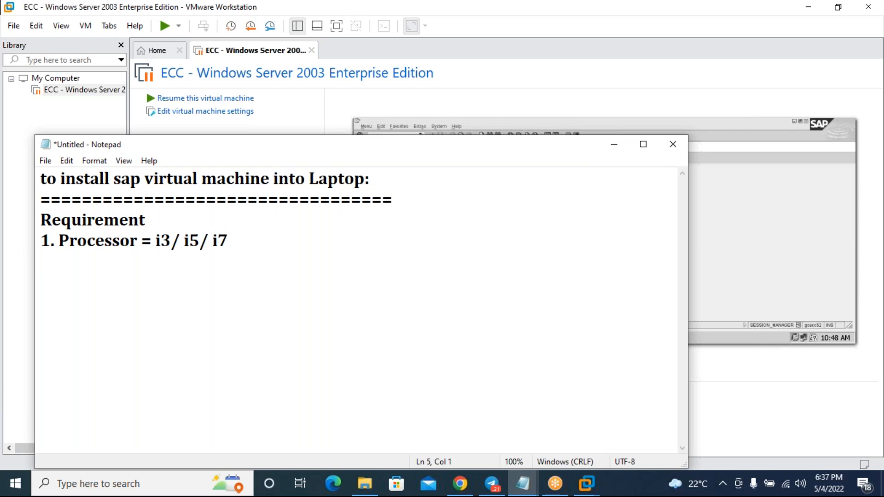
pyautogui.write('2. RAM = 8GB')
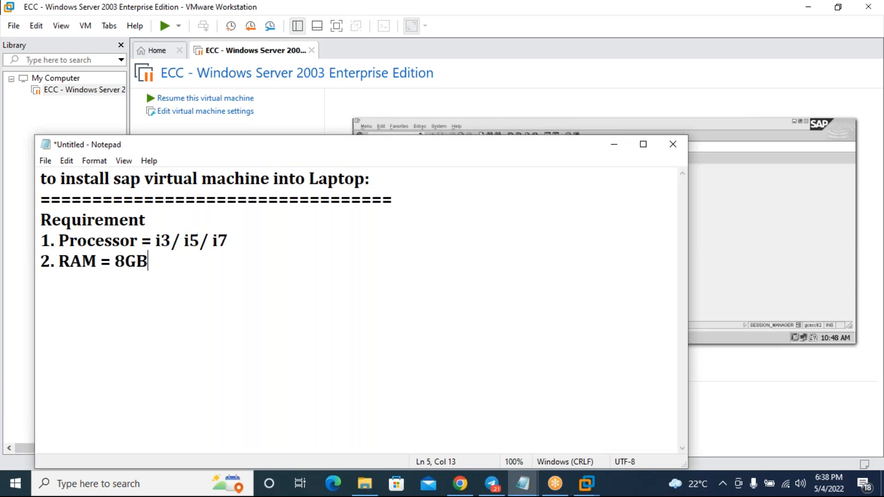
# - Begin item '3. HDD = 300GB Free space is required'
pyautogui.press('Return')
pyautogui.write('3/')
pyautogui.press('BackSpace')
pyautogui.write('. HDD =')
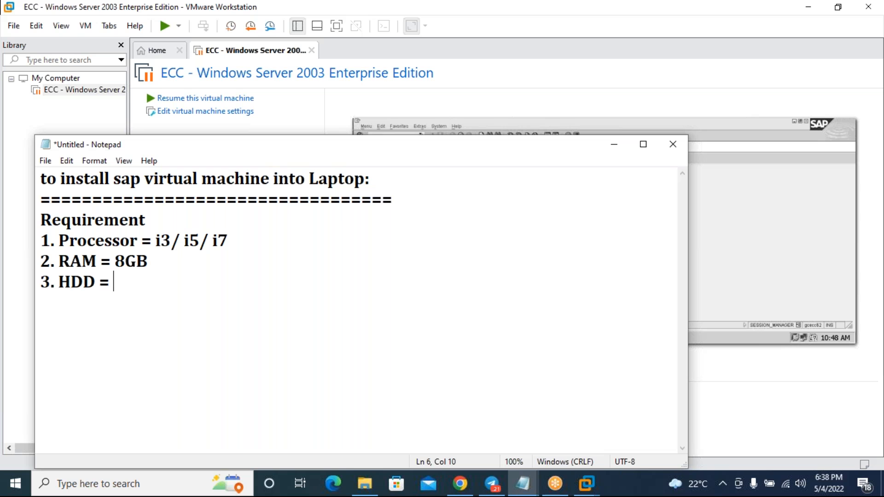
pyautogui.write('300GB ')
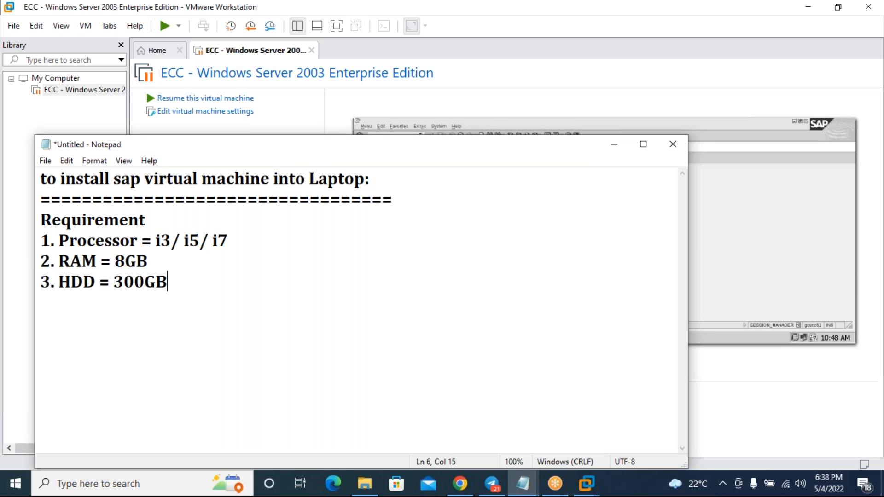
pyautogui.write('Free ')
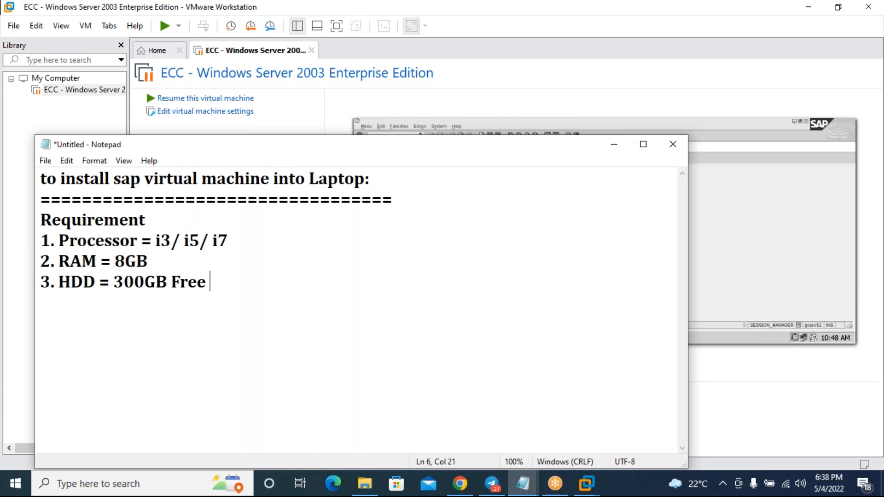
pyautogui.write('space is')
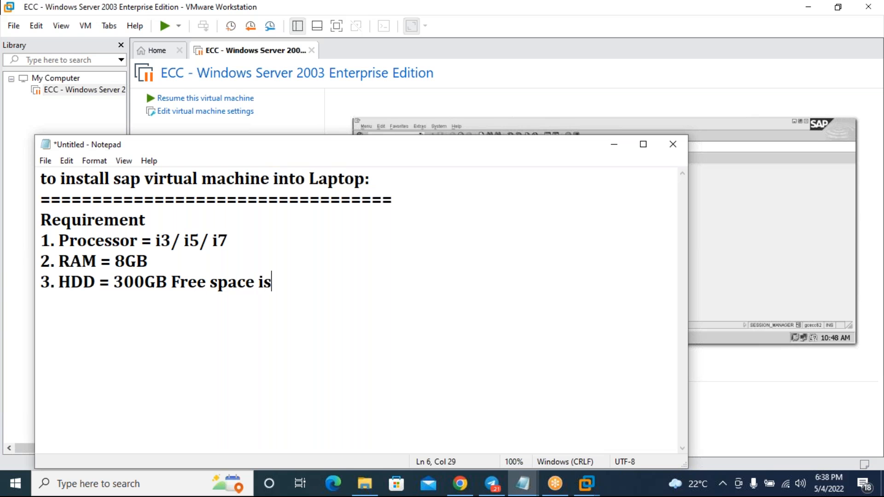
pyautogui.write(' requireme')
# - Finish the HDD text as 'required' and add an indented 'in C drive' line
pyautogui.press('BackSpace')
pyautogui.write('ed')
pyautogui.press('Return')
pyautogui.press('Tab')
pyautogui.write('in C drive')
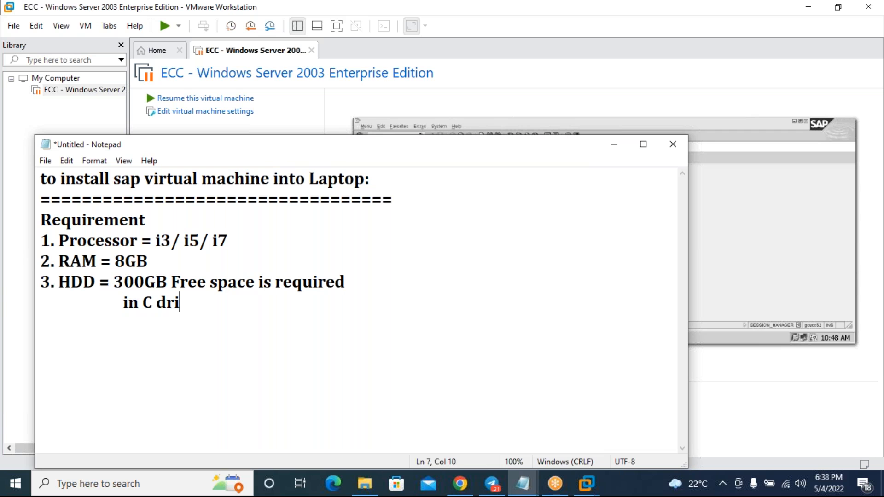
# - Add indented 'in D drive' and 'in E drive' lines, then begin item '4.'
pyautogui.press('Return')
pyautogui.press('Tab')
pyautogui.write('in ')
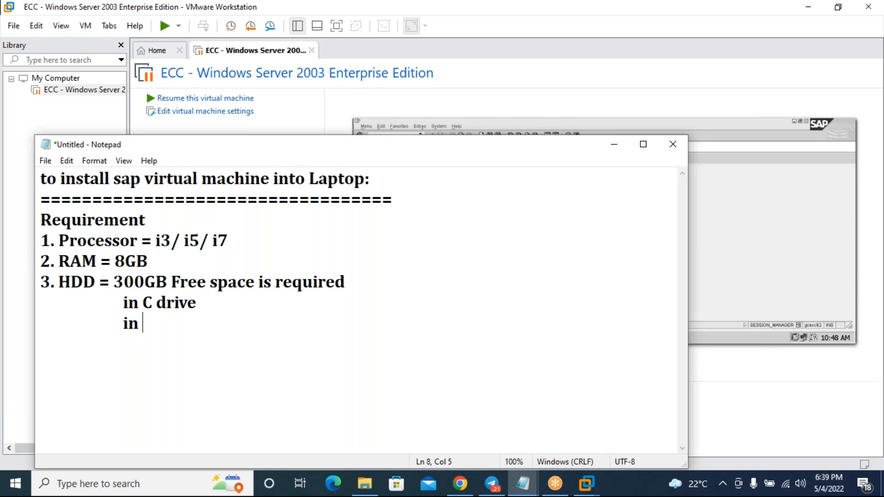
pyautogui.write('D drive')
pyautogui.press('Return')
pyautogui.press('Tab')
pyautogui.write('in')
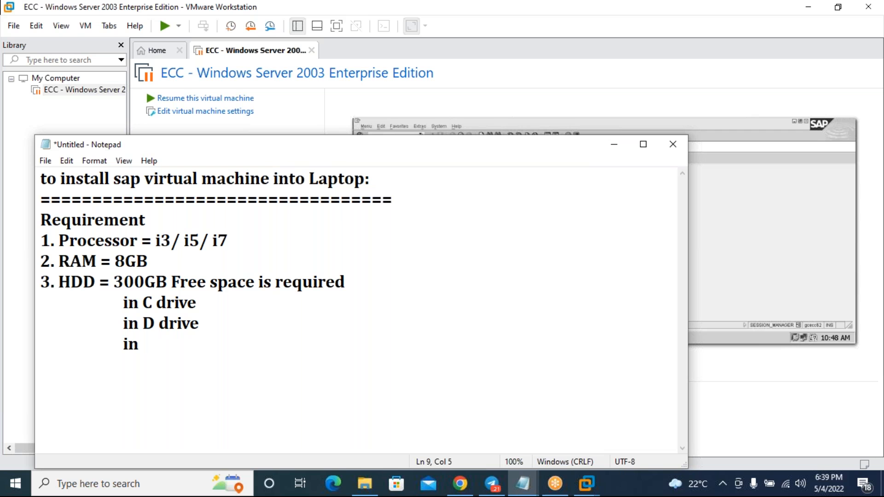
pyautogui.write(' E drive')
pyautogui.press('Return')
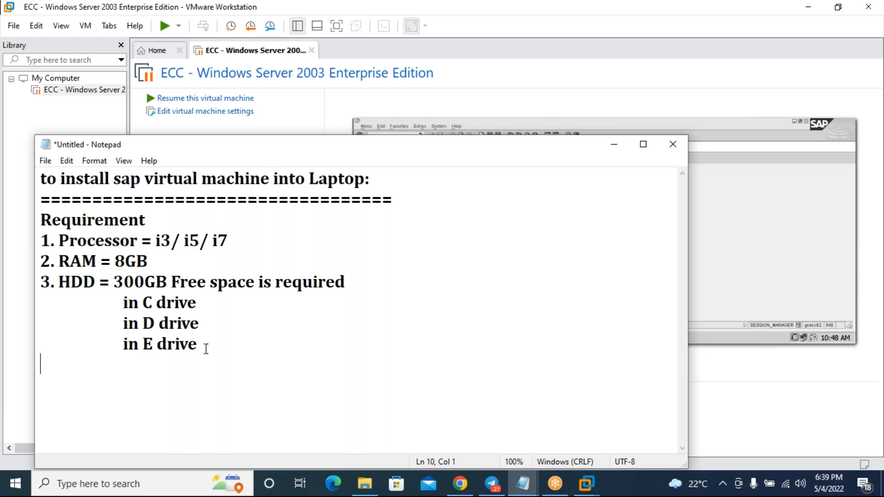
pyautogui.write('4.')
pyautogui.moveTo(244, 148); pyautogui.dragTo(240, 121)
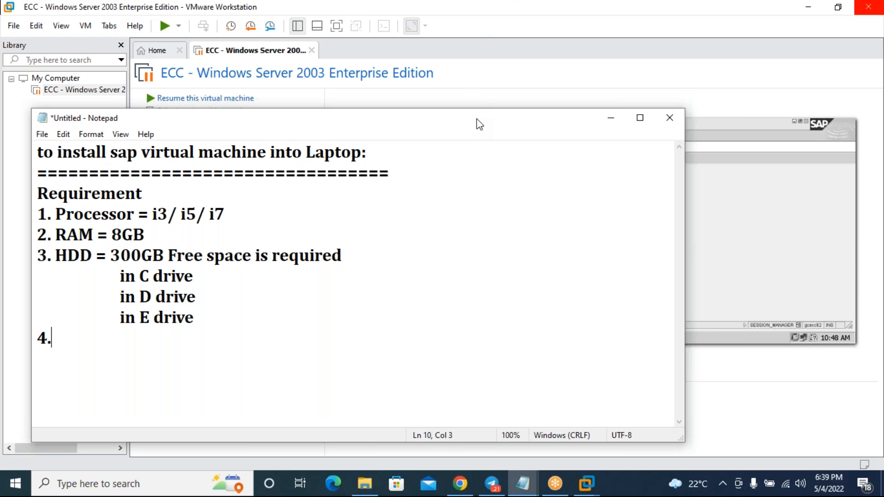
pyautogui.moveTo(476, 119); pyautogui.dragTo(478, 98)
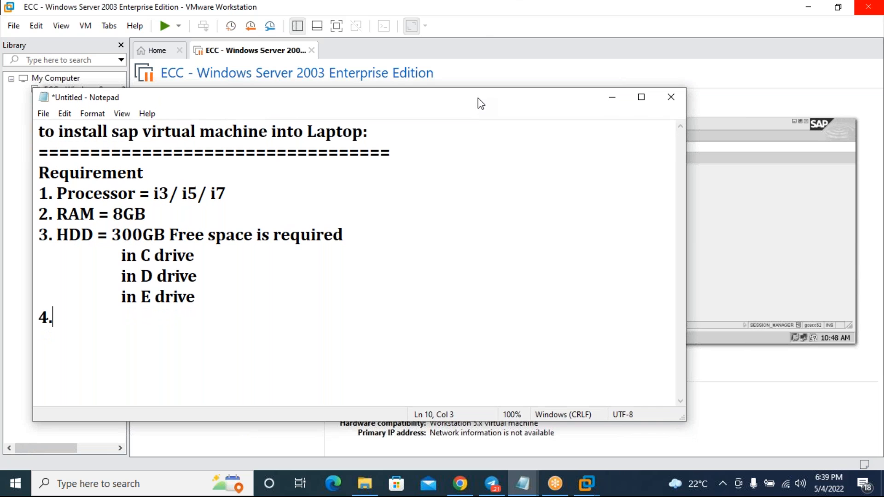
pyautogui.moveTo(477, 98); pyautogui.dragTo(458, 112)
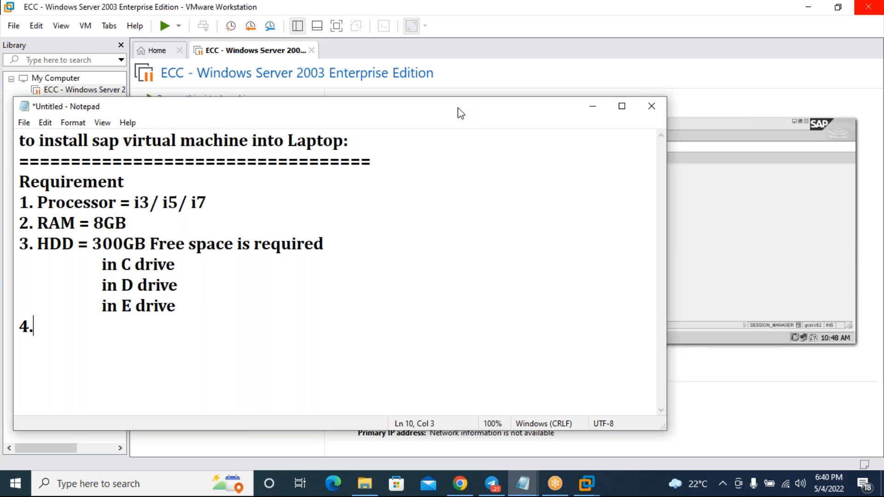
# - Narrow and reposition the Notepad window beside the VM, then delete the unfinished '4.'
pyautogui.moveTo(458, 109); pyautogui.dragTo(466, 110)
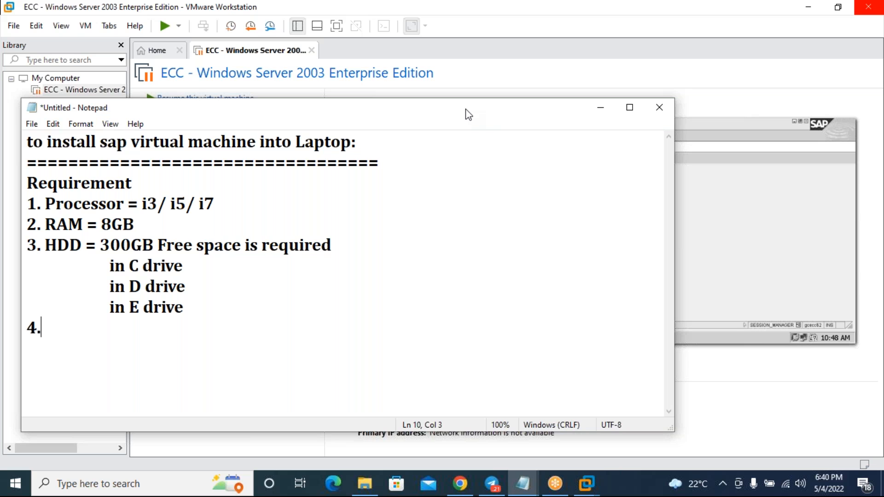
pyautogui.moveTo(468, 114); pyautogui.dragTo(470, 106)
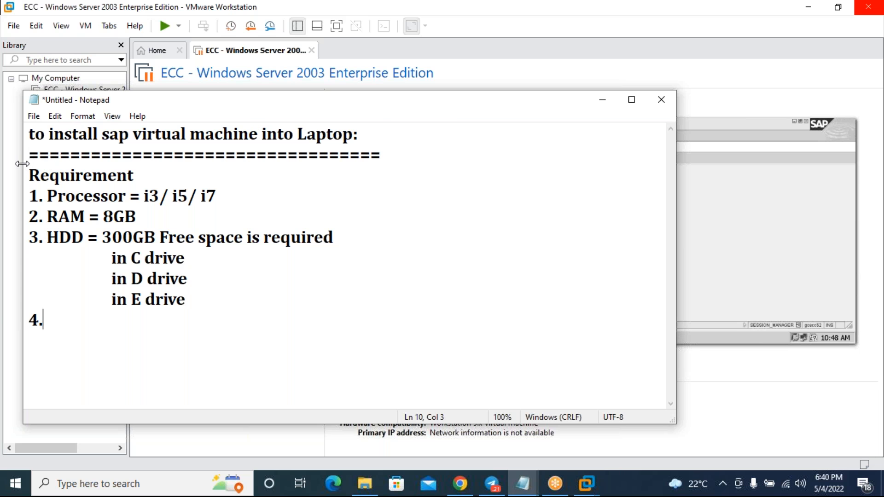
pyautogui.moveTo(24, 162); pyautogui.dragTo(138, 154)
pyautogui.moveTo(419, 106); pyautogui.dragTo(317, 109)
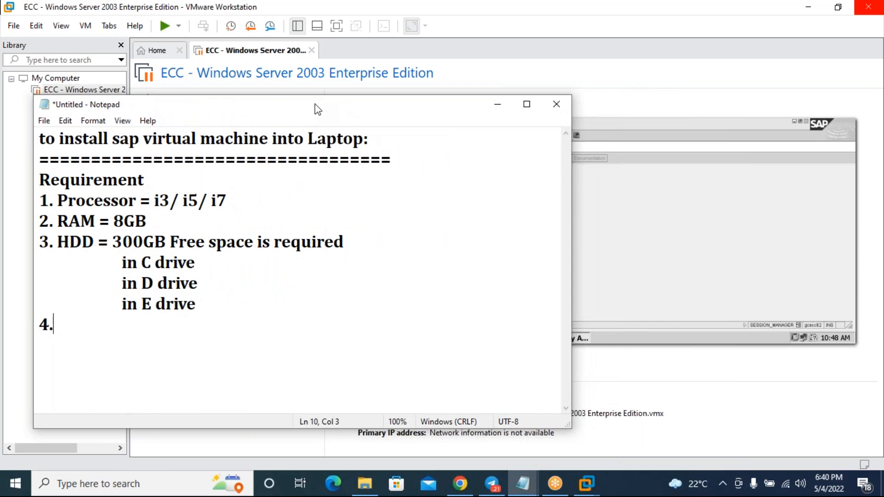
pyautogui.moveTo(570, 189); pyautogui.dragTo(624, 191)
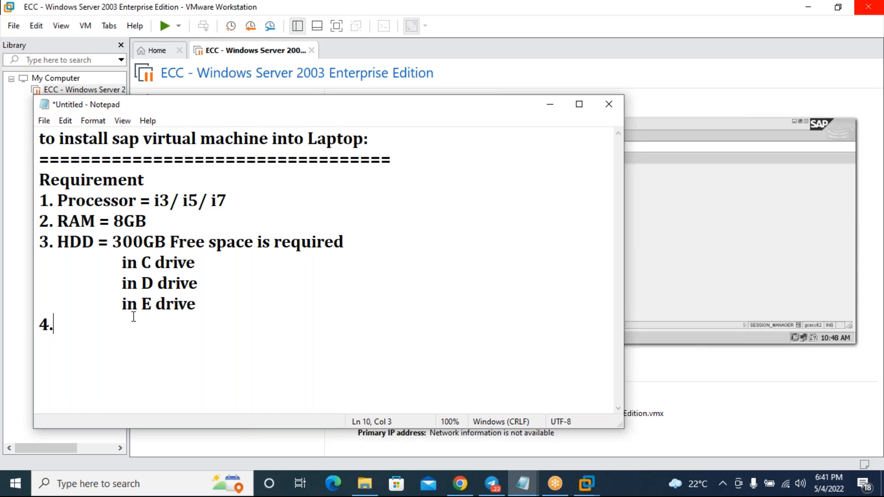
pyautogui.press('BackSpace')
pyautogui.press('BackSpace')
pyautogui.press('BackSpace')
# - Close the Requirement list with a row of equals signs and add a new line below
pyautogui.press('Return')
pyautogui.write('====================================')
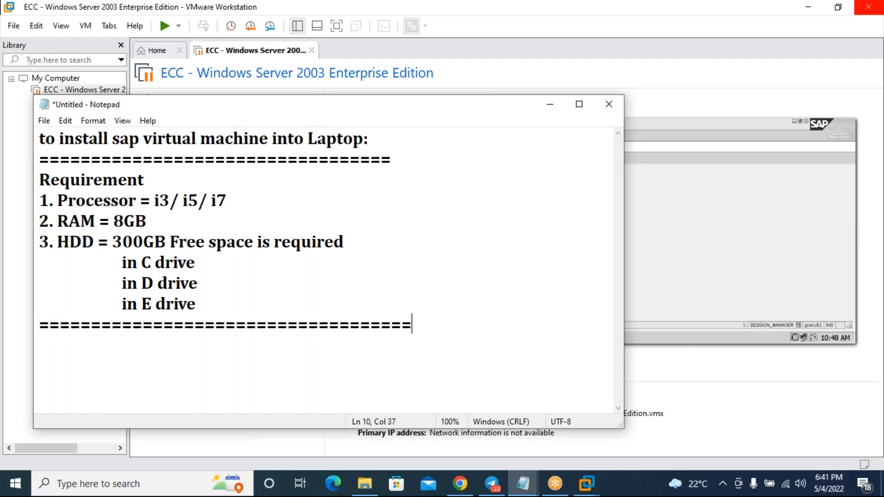
pyautogui.press('Return')
# - Rename the 'Requirement' heading to 'Hardware Requirement'
pyautogui.moveTo(236, 110); pyautogui.dragTo(234, 111)
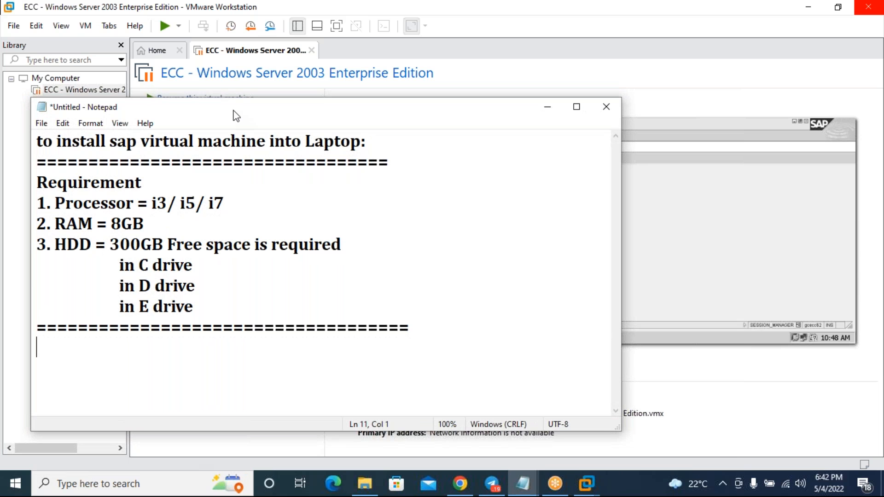
pyautogui.moveTo(236, 111); pyautogui.dragTo(234, 100)
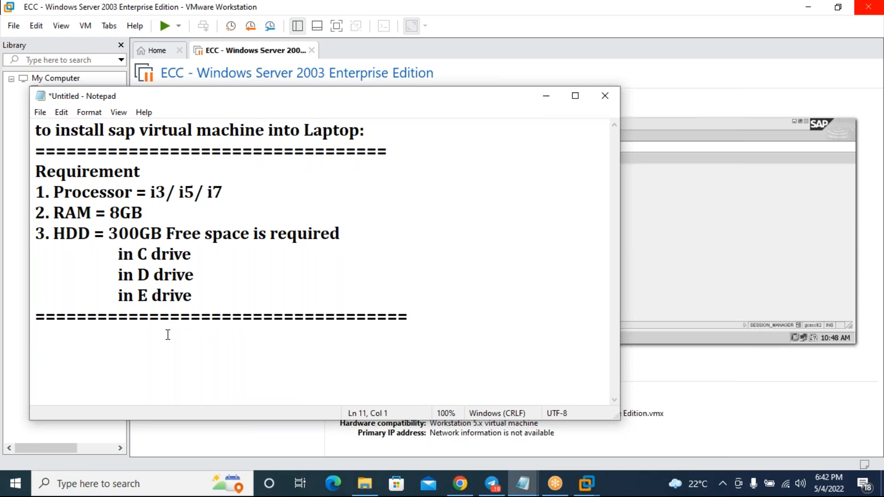
pyautogui.click(173, 168)
pyautogui.press('Home')
pyautogui.write('Hardware')
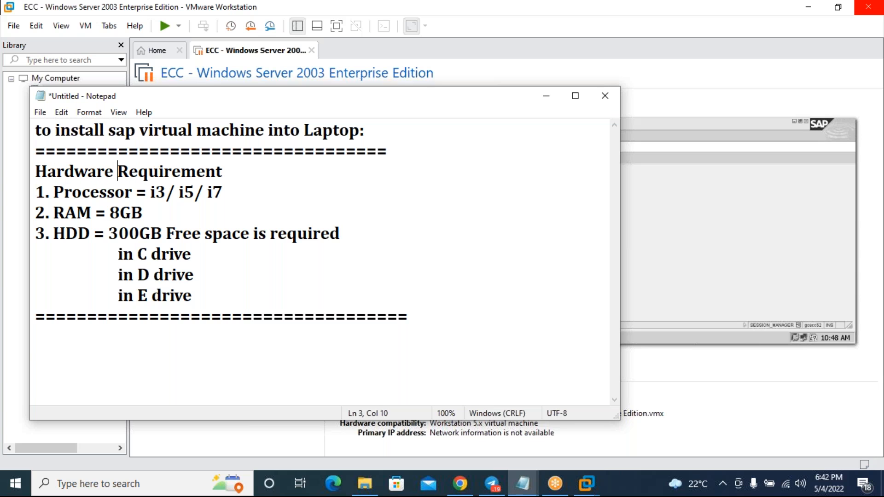
# - Add a 'Software requirement:' section stating 'Operating system must be 64 bit Windows'
pyautogui.click(184, 318)
pyautogui.click(443, 313)
pyautogui.press('Return')
pyautogui.write('Software ')
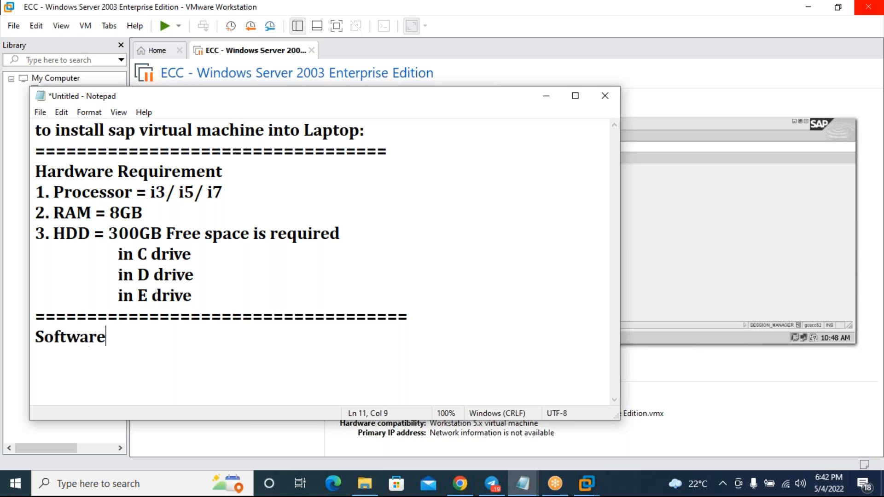
pyautogui.write('requiremen')
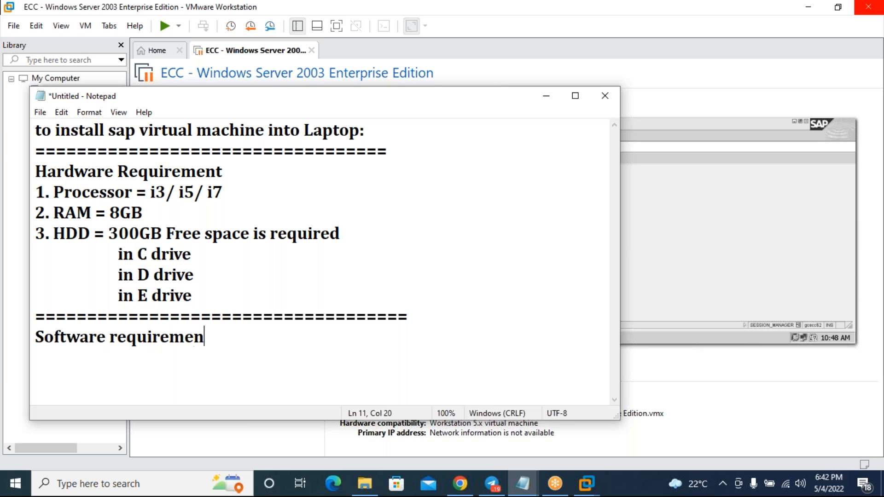
pyautogui.write('t:')
pyautogui.press('Return')
pyautogui.write('Op')
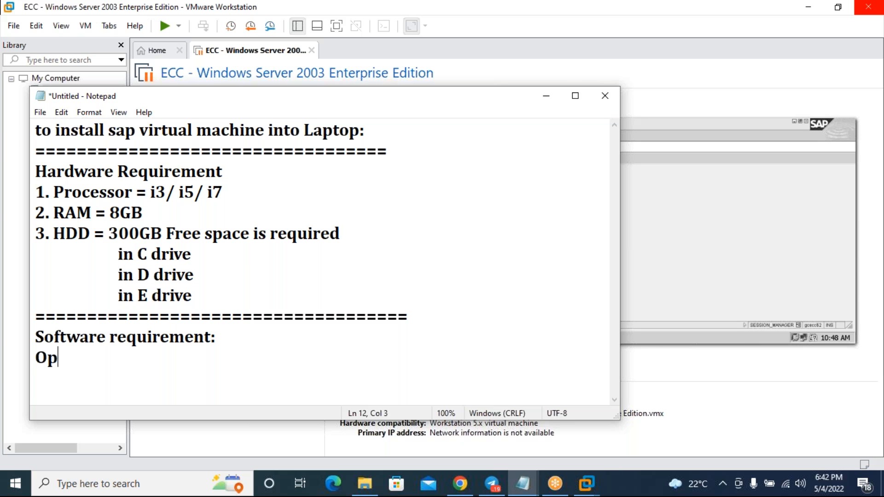
pyautogui.write('erating')
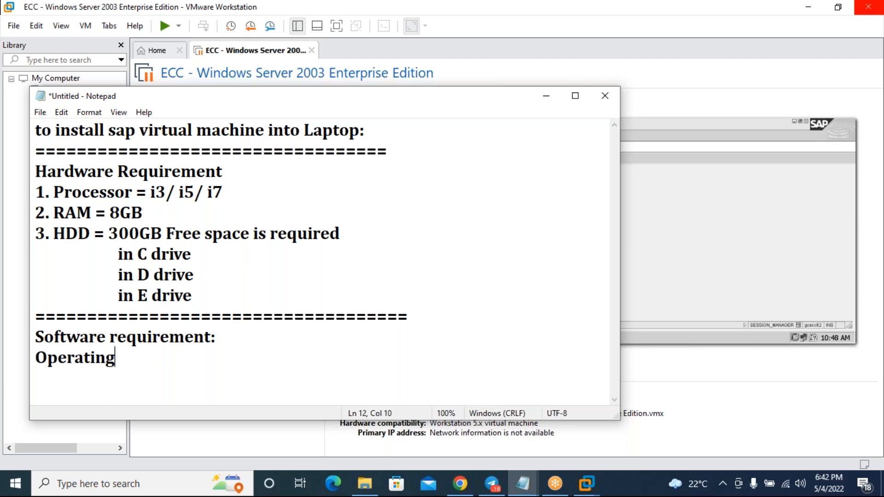
pyautogui.write(' system  ')
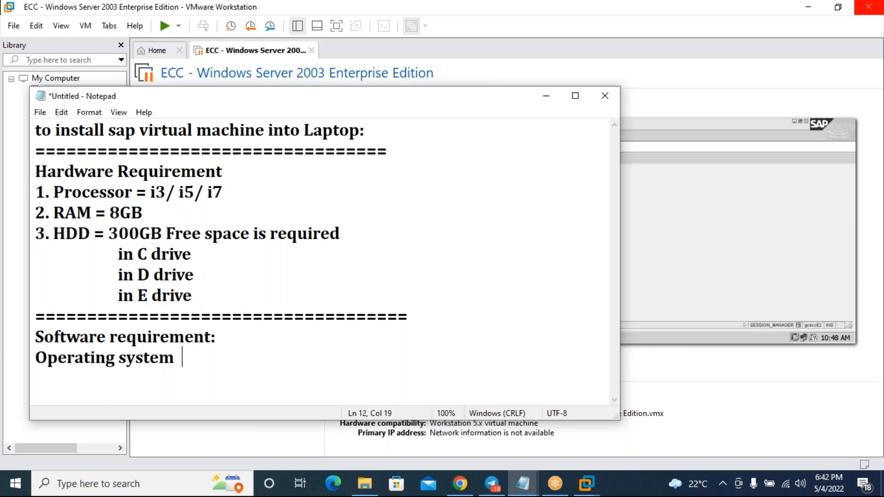
pyautogui.write('must be ')
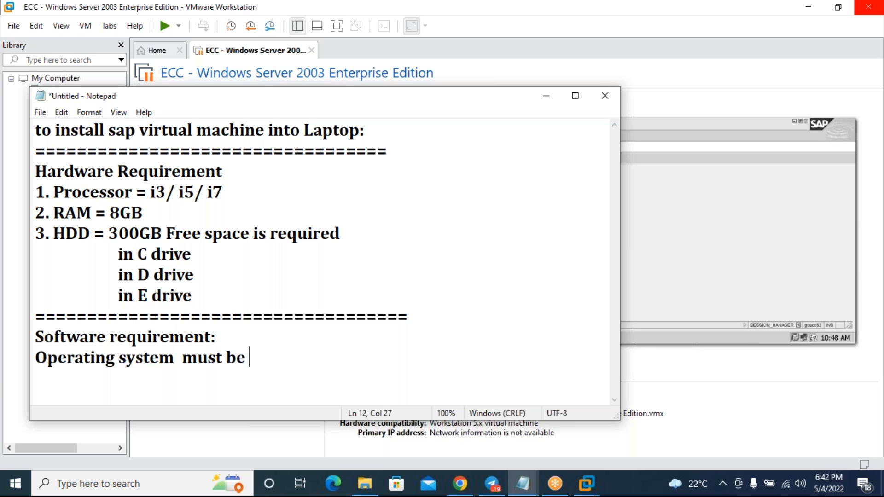
pyautogui.write('64 bit')
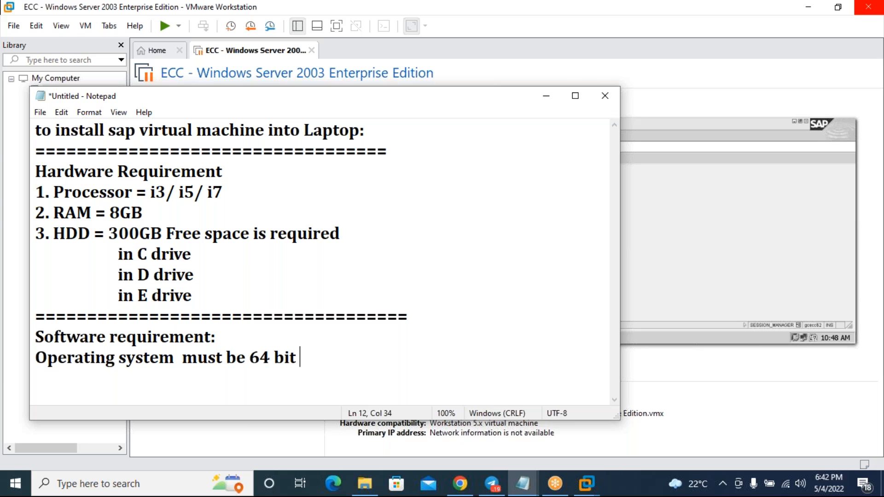
pyautogui.write('Windows')
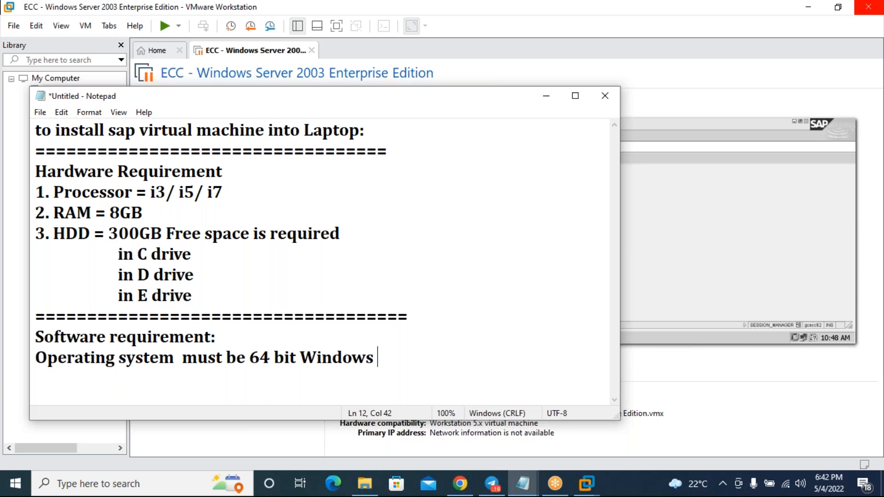
# - Add an indented line '(Win 10 / Win 7 Service pack 3/2)' under the Windows requirement
pyautogui.press('Return')
pyautogui.press('Tab')
pyautogui.write('I')
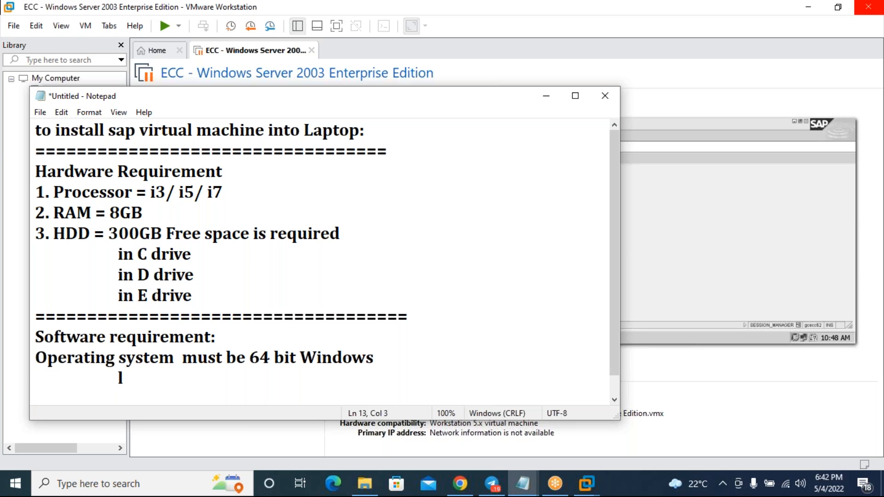
pyautogui.write('atest new')
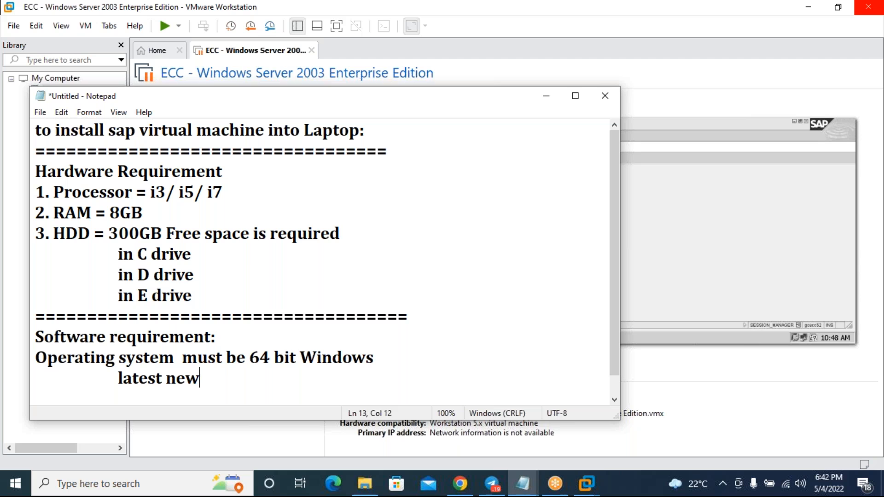
pyautogui.write(' (WIn')
pyautogui.press('BackSpace')
pyautogui.press('BackSpace')
pyautogui.write('in 10 / ')
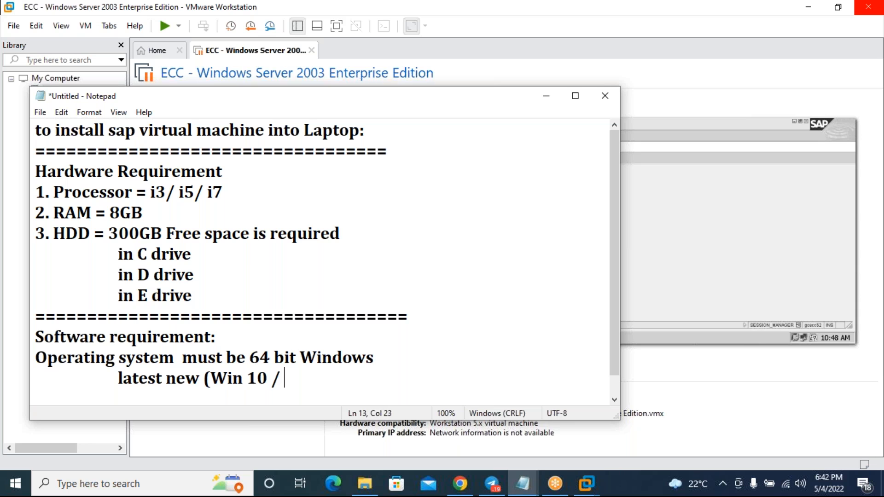
pyautogui.write('Win 7 ')
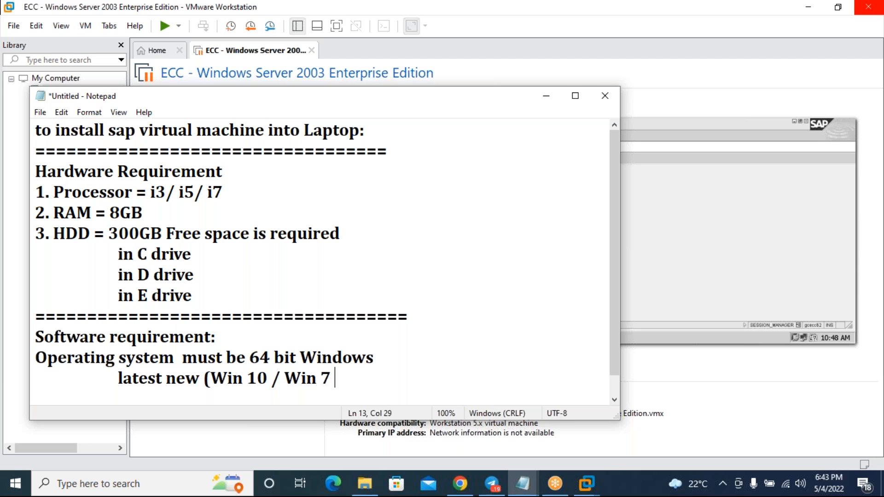
pyautogui.write('Service pack 3')
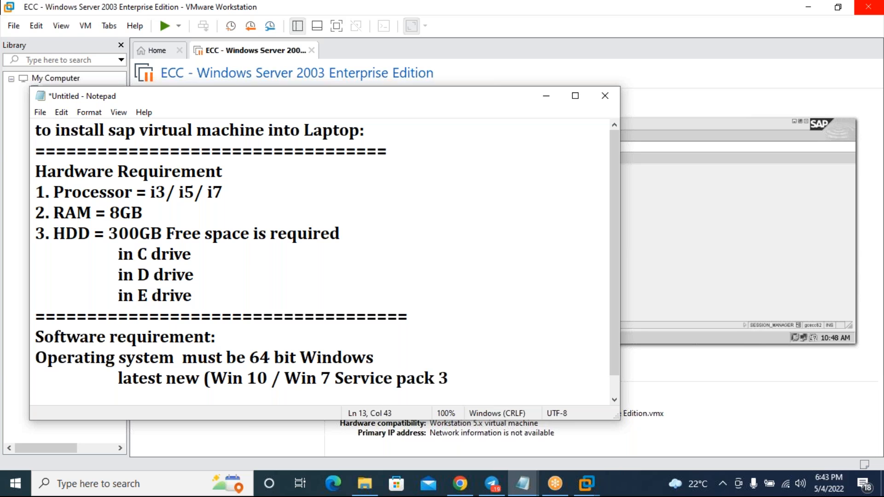
pyautogui.write('/2)')
pyautogui.press('Return')
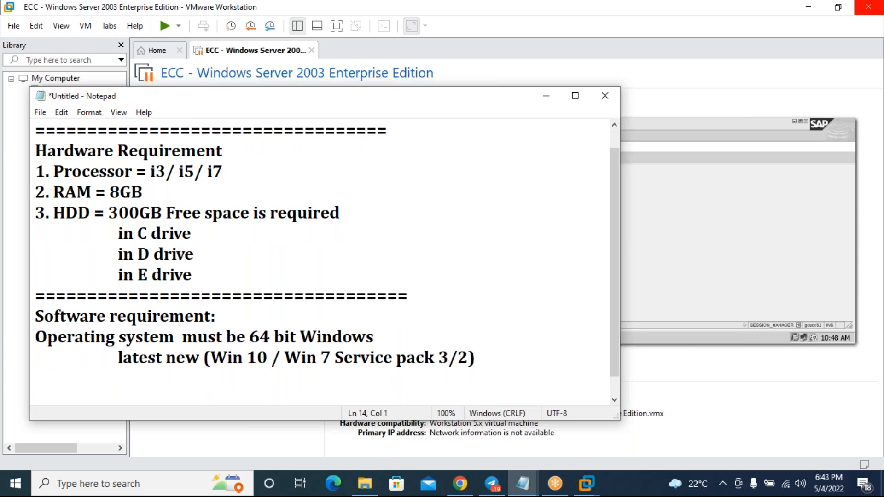
pyautogui.moveTo(250, 339); pyautogui.dragTo(271, 339)
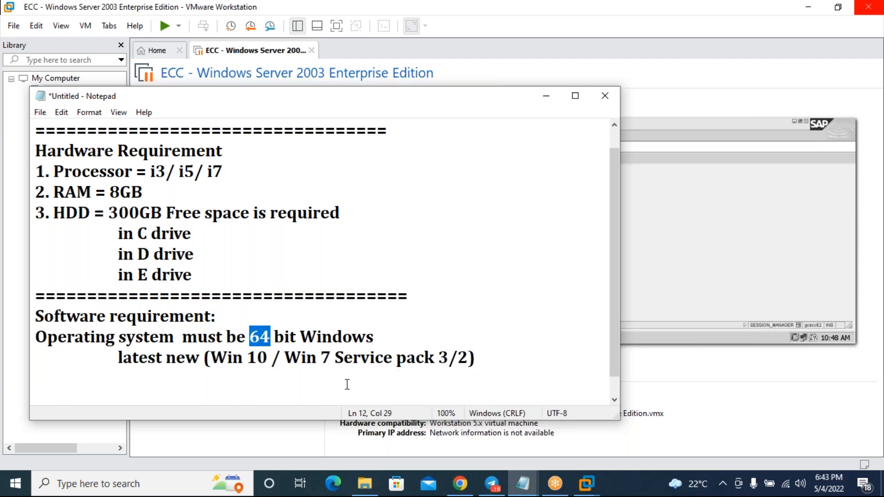
pyautogui.click(499, 346)
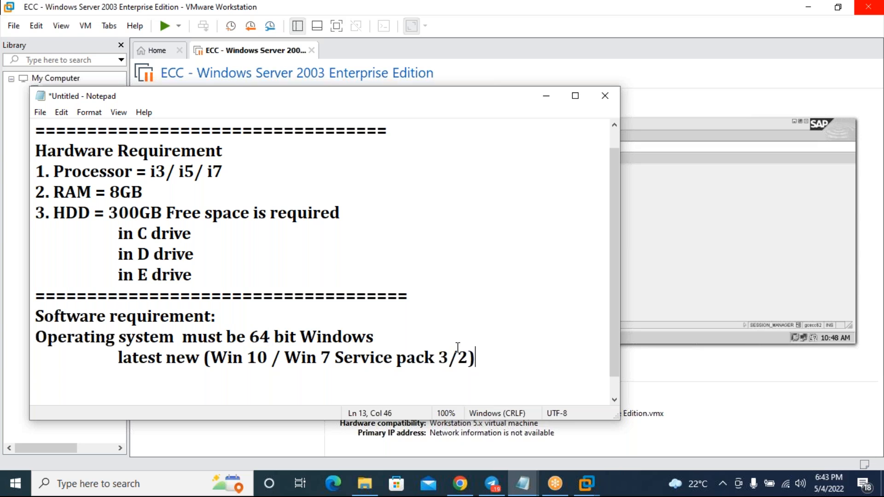
pyautogui.click(41, 334)
pyautogui.write('1.')
pyautogui.click(500, 362)
pyautogui.press('Return')
pyautogui.write('2.')
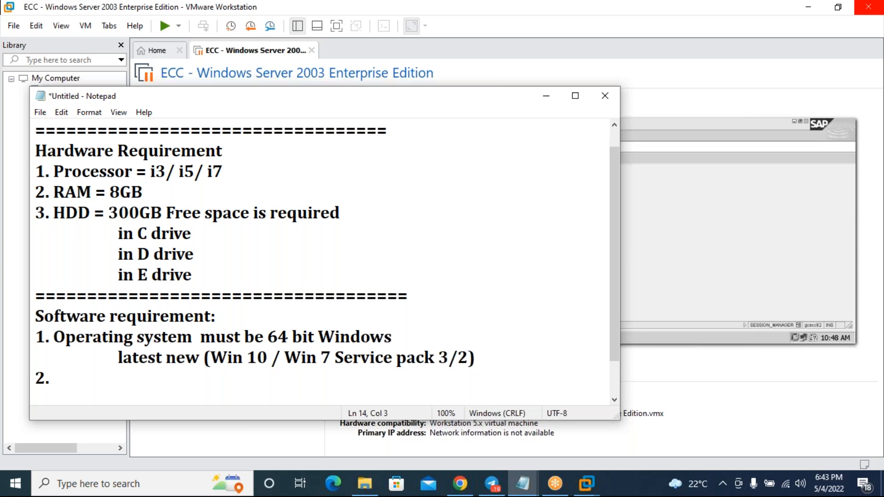
pyautogui.write(' Vireut')
pyautogui.press('BackSpace')
pyautogui.press('BackSpace')
pyautogui.press('BackSpace')
pyautogui.write('tual ')
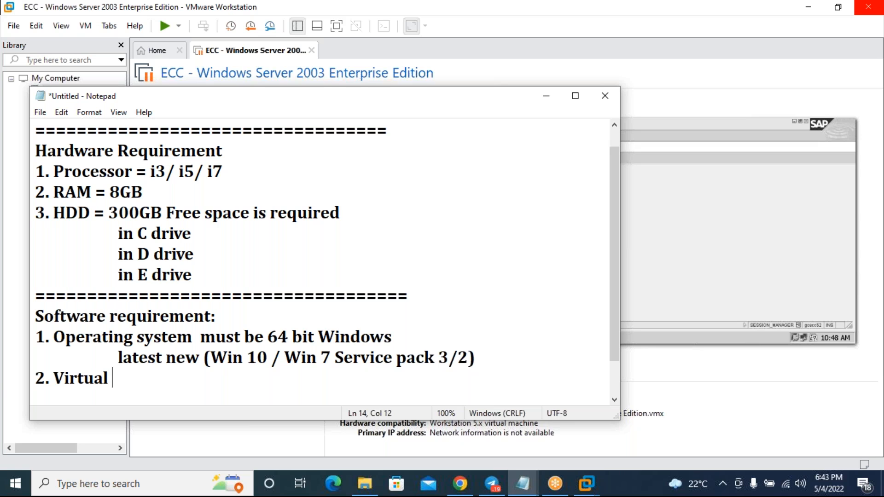
pyautogui.write('Wo')
pyautogui.press('BackSpace')
pyautogui.press('BackSpace')
pyautogui.press('BackSpace')
pyautogui.press('BackSpace')
pyautogui.press('BackSpace')
pyautogui.press('BackSpace')
pyautogui.press('BackSpace')
pyautogui.press('BackSpace')
pyautogui.press('BackSpace')
pyautogui.write('Mware ')
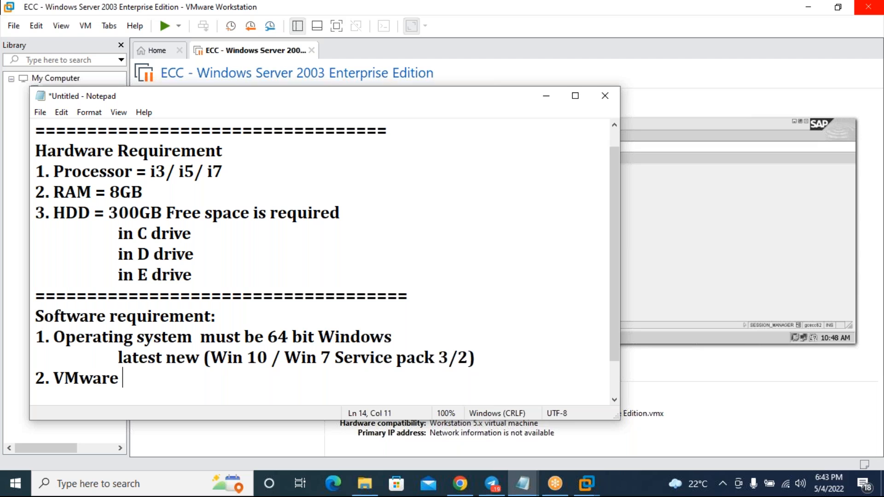
pyautogui.write('Workstate')
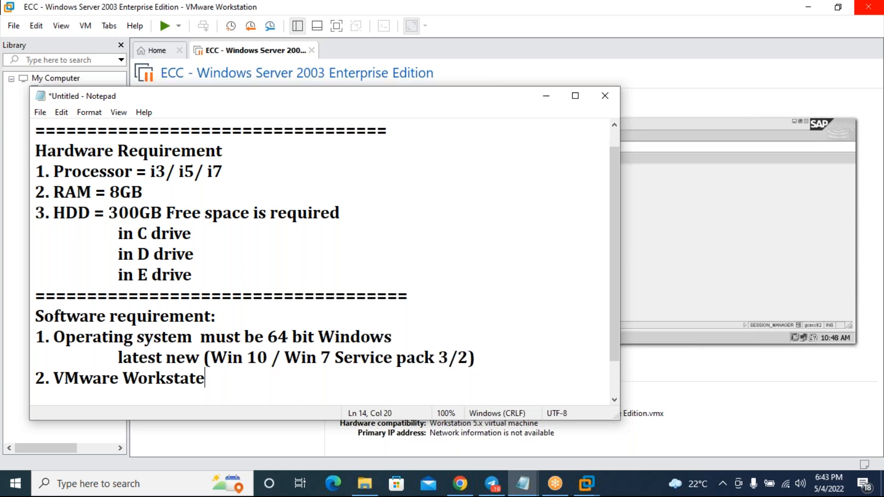
pyautogui.press('BackSpace')
pyautogui.write('ion 12.5 ')
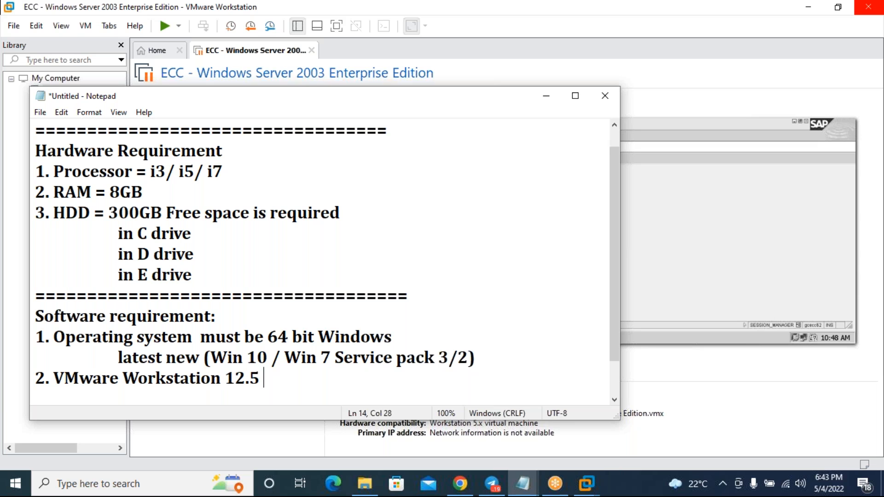
pyautogui.write('Version')
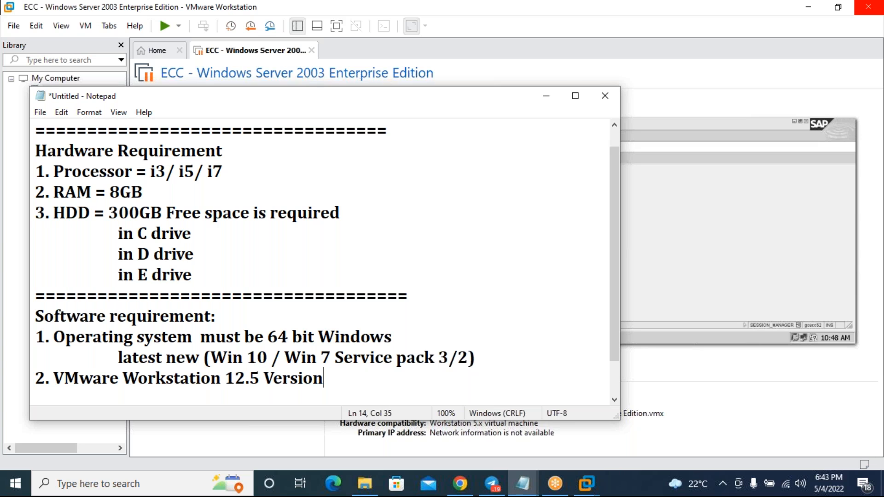
pyautogui.click(509, 357)
pyautogui.press('Return')
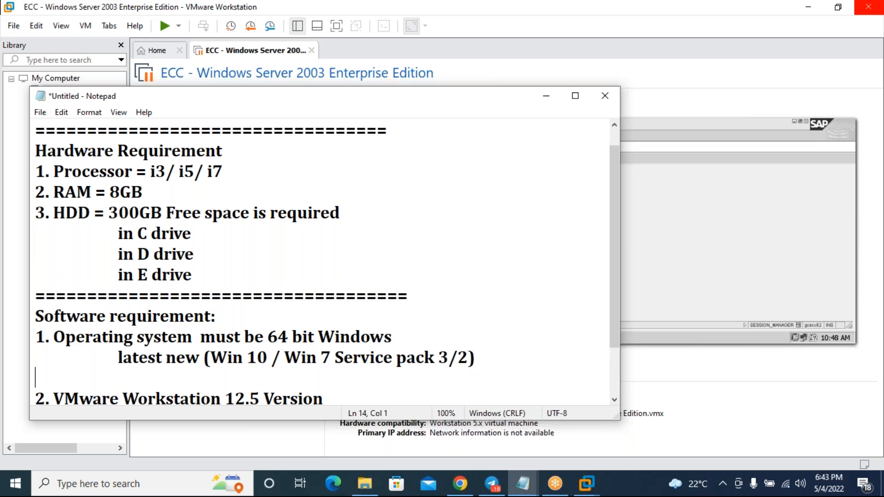
pyautogui.scroll(-1, 447, 356)
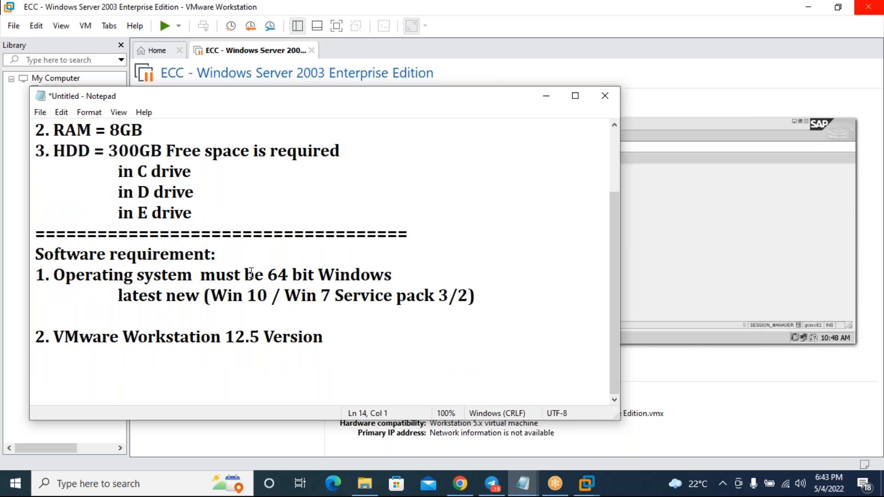
pyautogui.scroll(2, 251, 272)
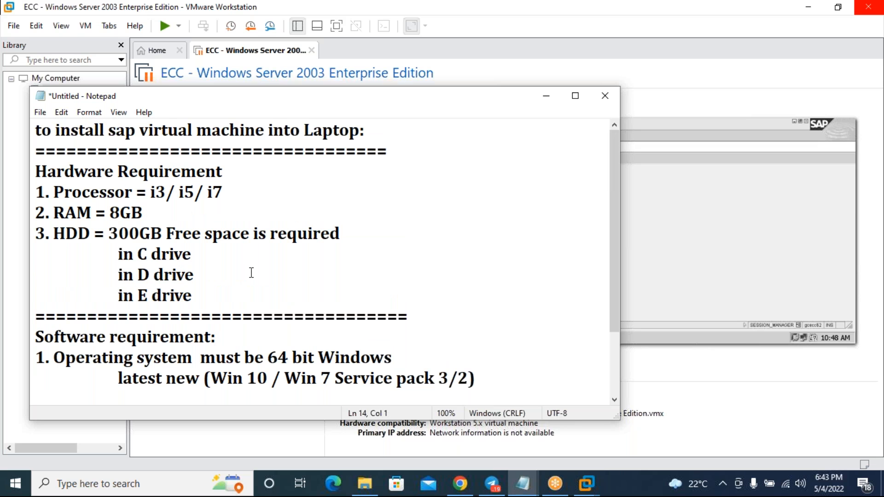
# - Highlight the title and the software requirement lines to review the notes
pyautogui.click(103, 132)
pyautogui.moveTo(268, 130); pyautogui.dragTo(107, 129)
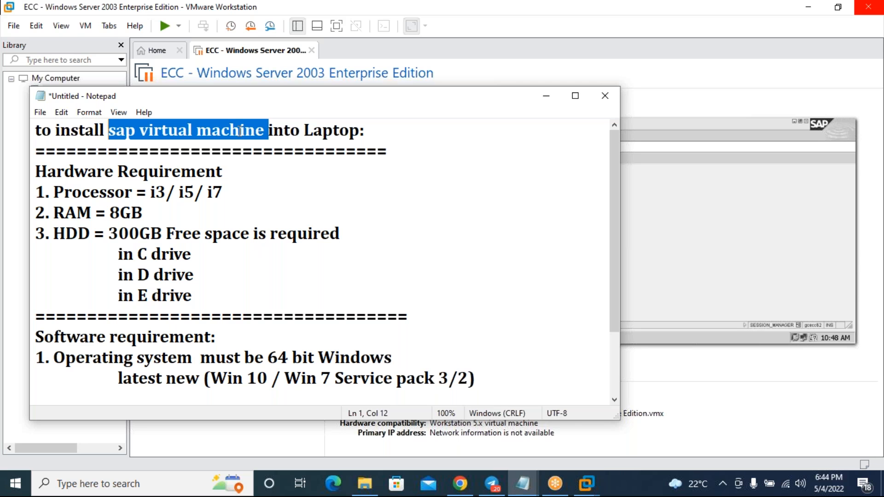
pyautogui.moveTo(84, 181); pyautogui.dragTo(232, 278)
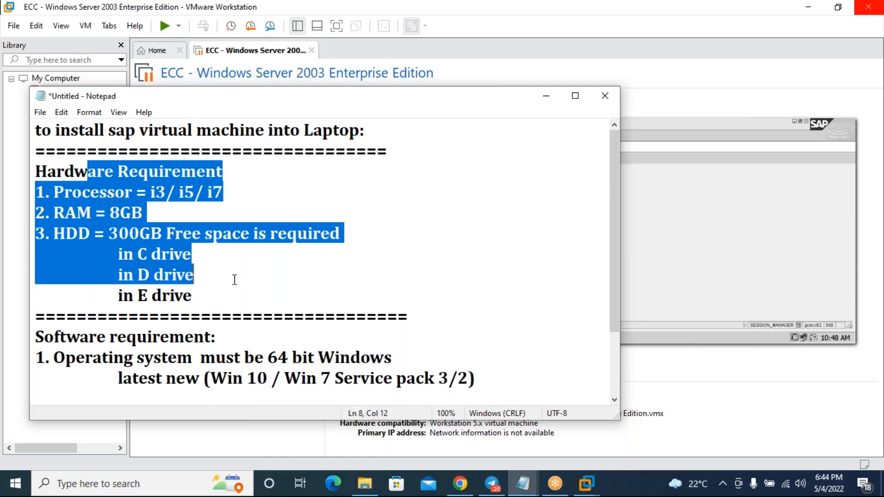
pyautogui.scroll(-1, 233, 278)
pyautogui.click(175, 264)
pyautogui.moveTo(176, 265); pyautogui.dragTo(322, 341)
# - Add a row of equals signs and a blank line under the VMware Workstation requirement
pyautogui.click(336, 341)
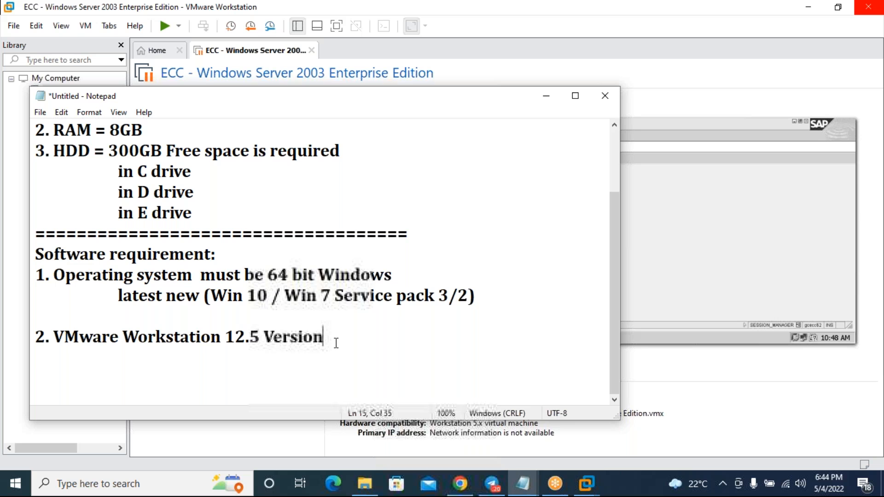
pyautogui.press('Return')
pyautogui.write('==========================================')
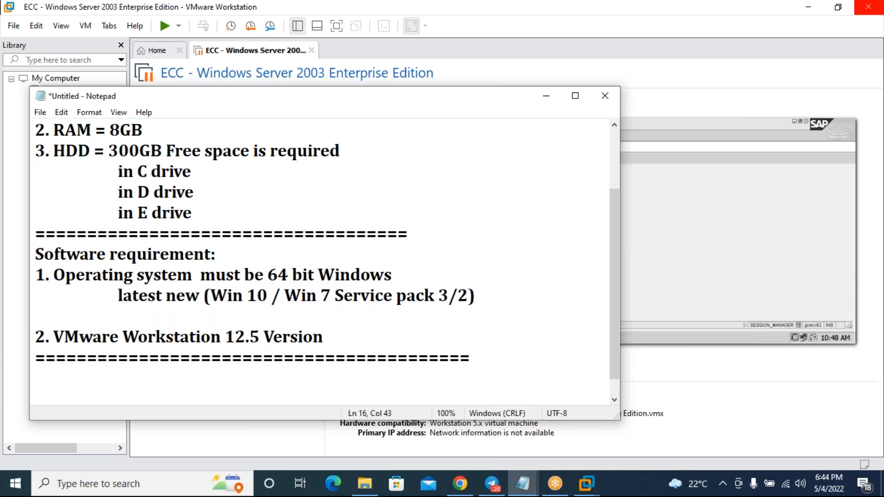
pyautogui.press('Return')
# - Highlight the C/D drive entries and the Workstation 12.5 version, then minimize Notepad
pyautogui.scroll(-1, 332, 333)
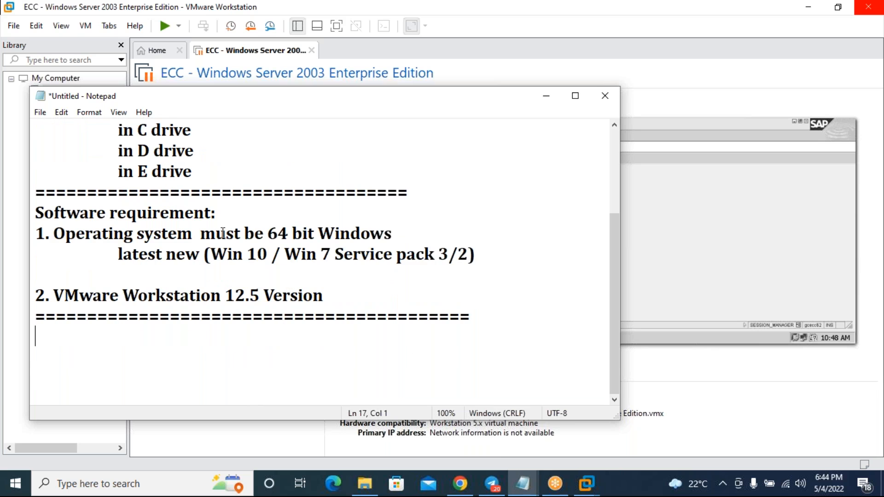
pyautogui.scroll(2, 271, 275)
pyautogui.scroll(-1, 272, 275)
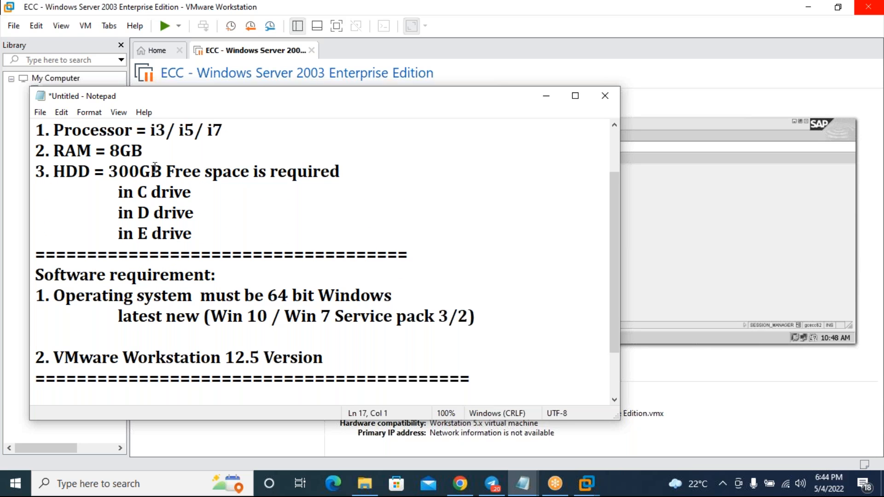
pyautogui.scroll(1, 247, 199)
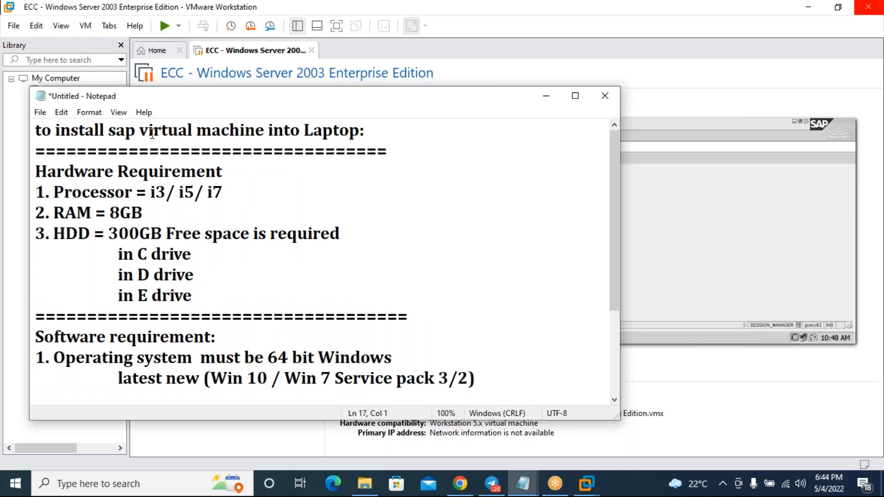
pyautogui.moveTo(119, 129); pyautogui.dragTo(247, 131)
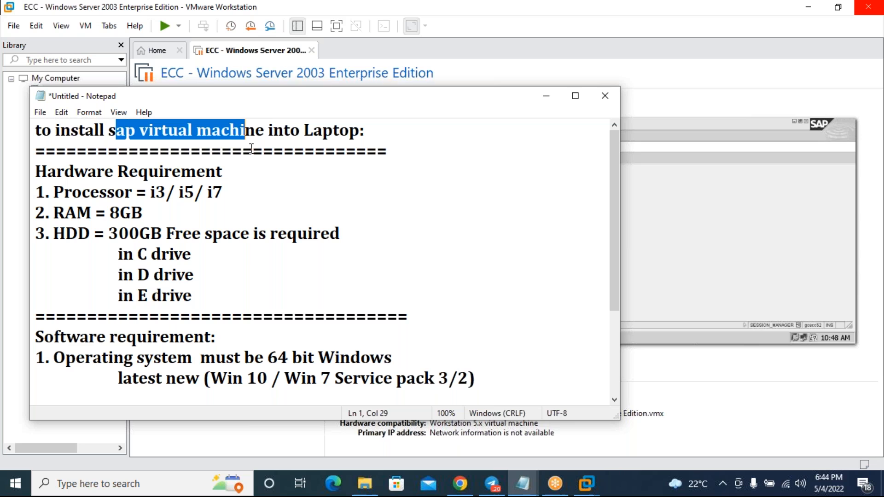
pyautogui.moveTo(134, 254); pyautogui.dragTo(174, 296)
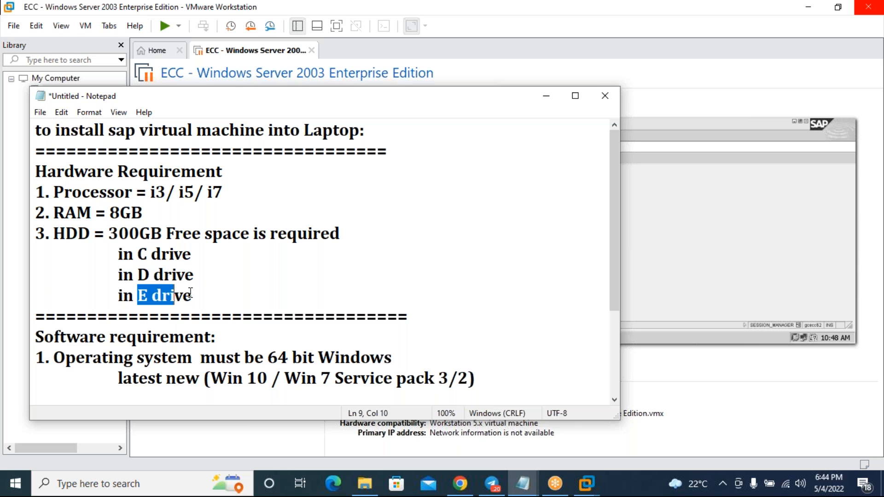
pyautogui.scroll(-2, 190, 293)
pyautogui.moveTo(79, 295); pyautogui.dragTo(241, 302)
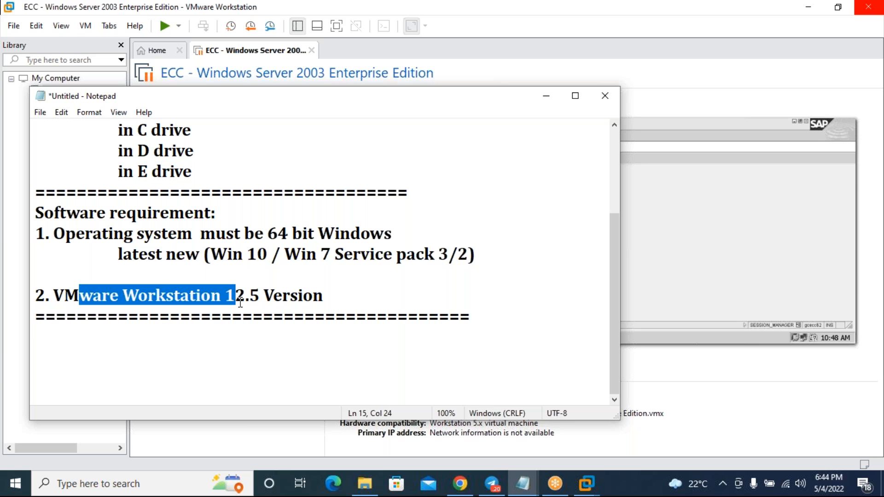
pyautogui.moveTo(249, 297); pyautogui.dragTo(117, 291)
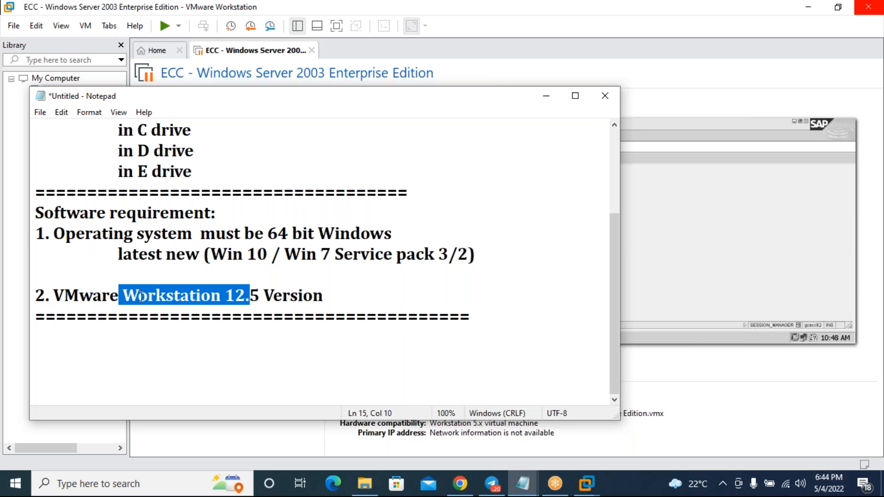
pyautogui.scroll(2, 189, 196)
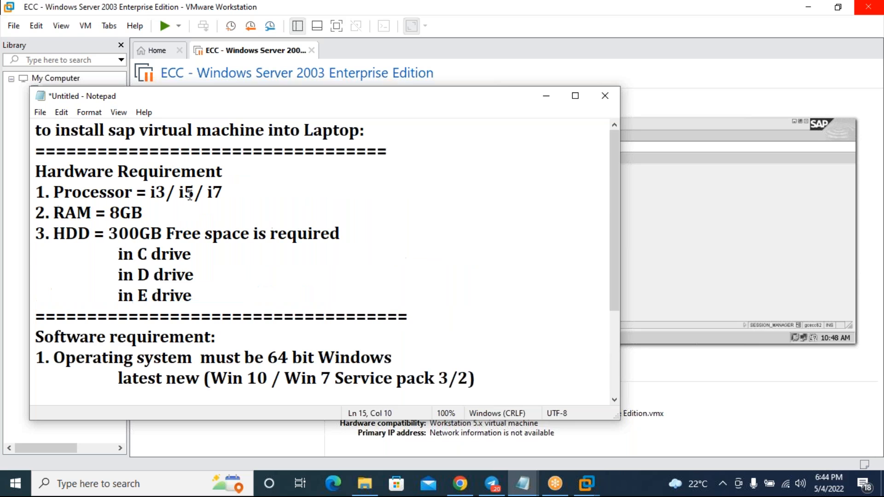
pyautogui.click(546, 96)
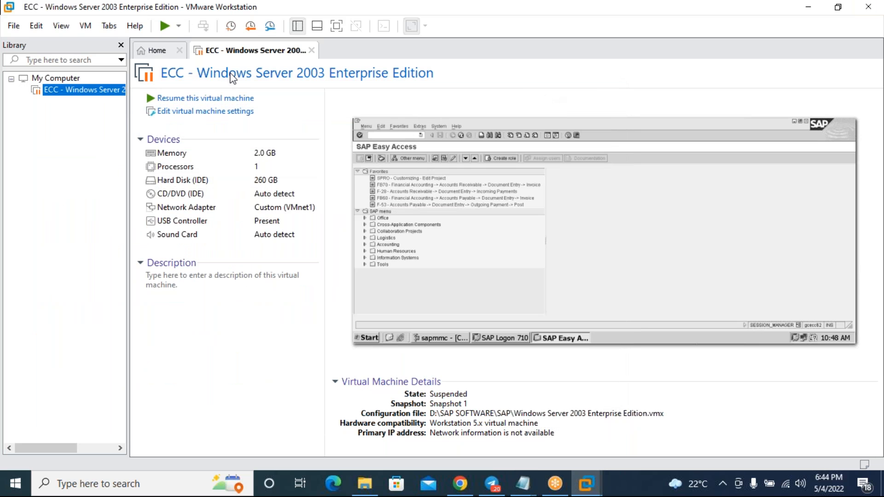
pyautogui.click(131, 25)
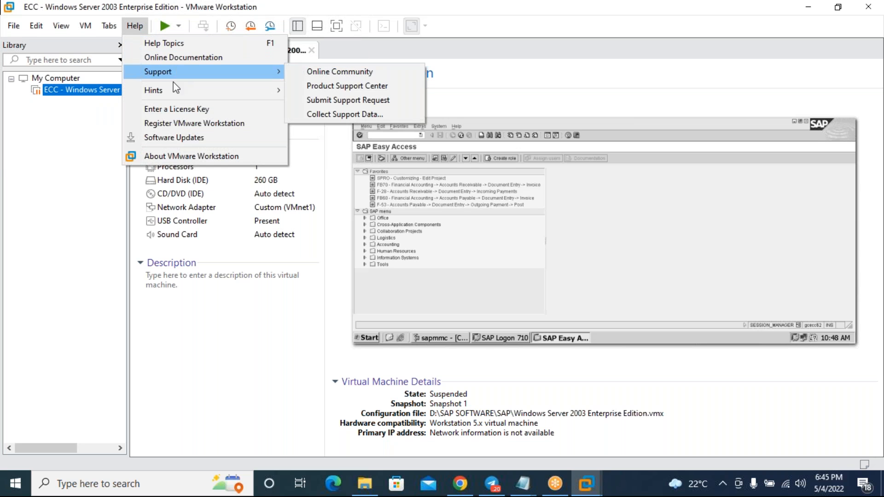
pyautogui.click(221, 123)
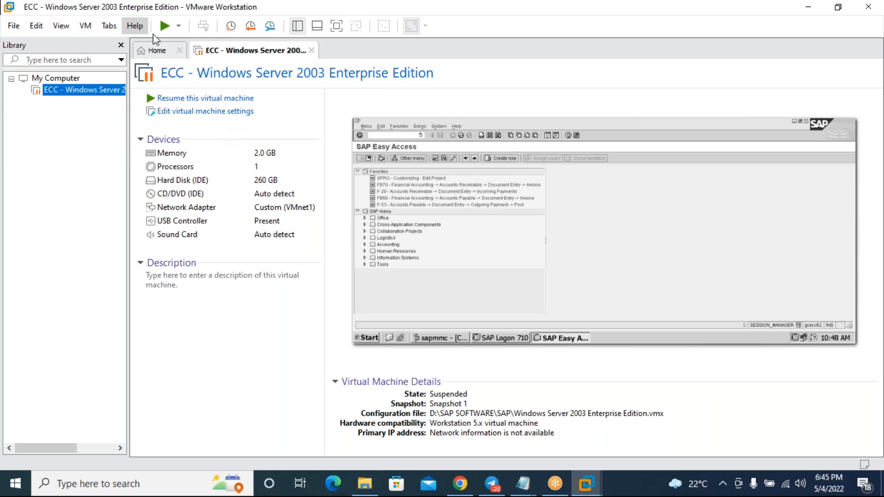
pyautogui.click(135, 26)
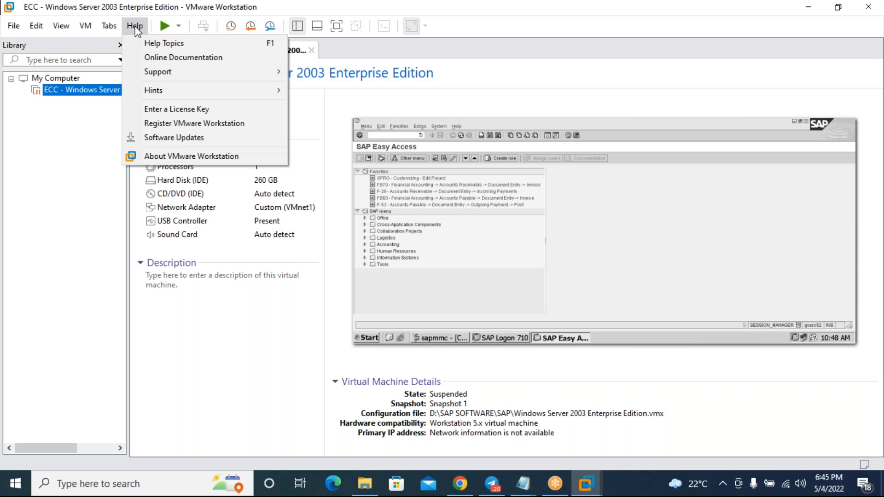
pyautogui.click(215, 156)
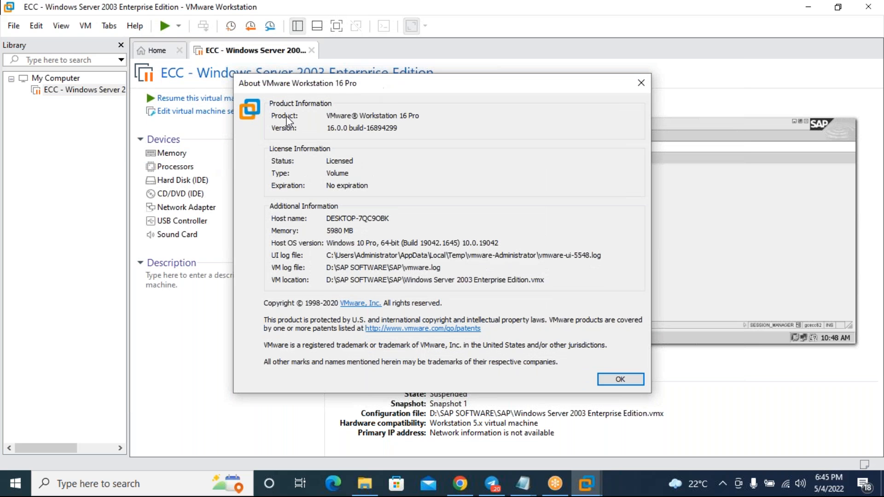
pyautogui.moveTo(271, 127); pyautogui.dragTo(248, 129)
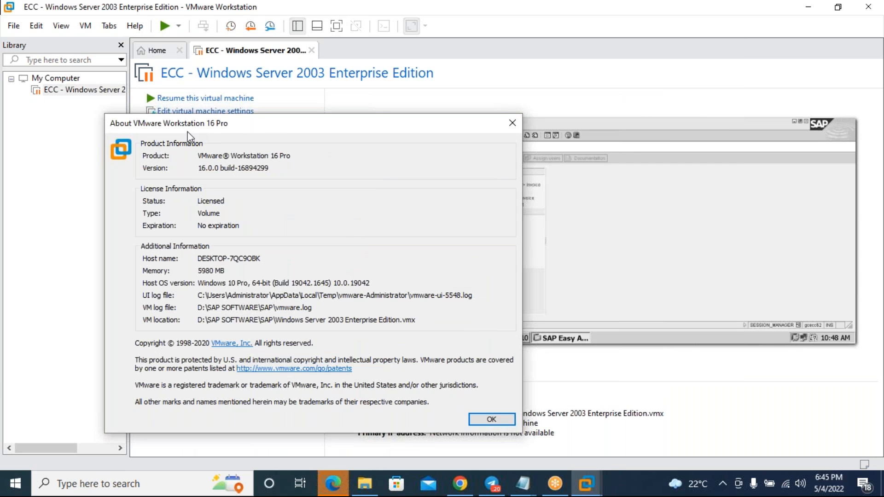
pyautogui.moveTo(198, 169); pyautogui.dragTo(275, 169)
pyautogui.moveTo(328, 129); pyautogui.dragTo(336, 100)
pyautogui.moveTo(281, 103)
pyautogui.mouseDown()
pyautogui.moveTo(304, 102)
pyautogui.moveTo(293, 103)
pyautogui.mouseUp()
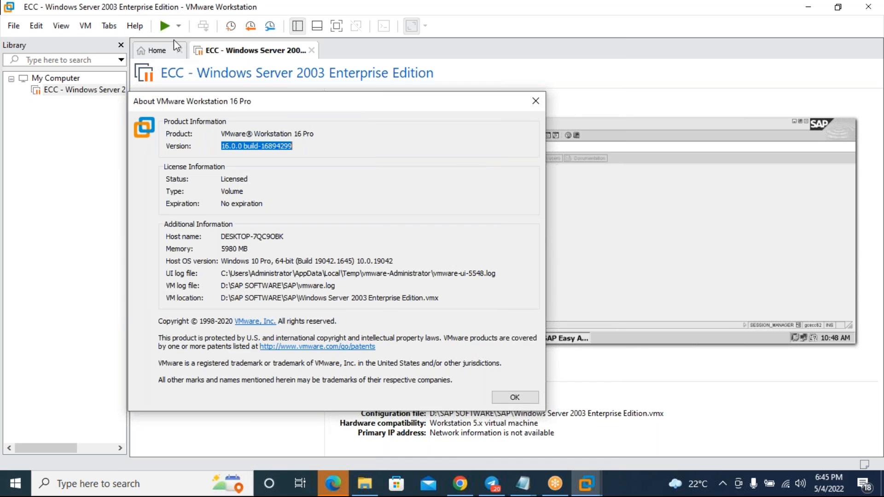
pyautogui.click(523, 485)
pyautogui.click(552, 419)
pyautogui.scroll(-3, 460, 346)
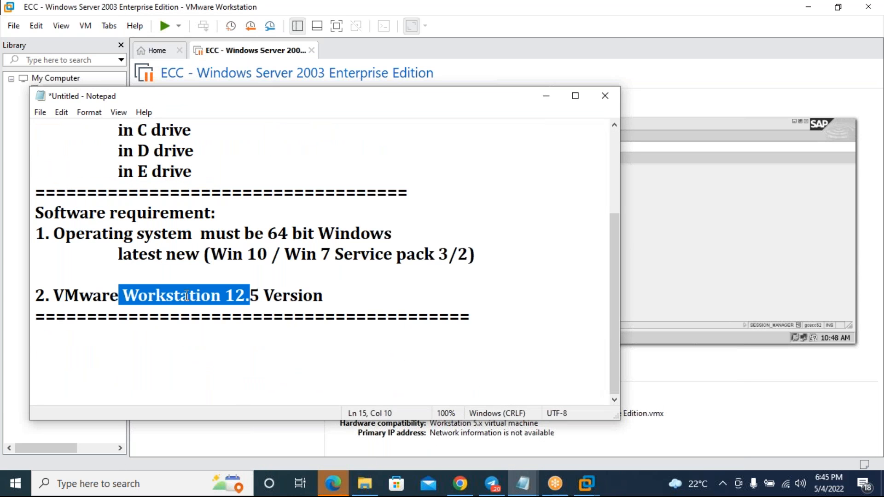
pyautogui.click(212, 295)
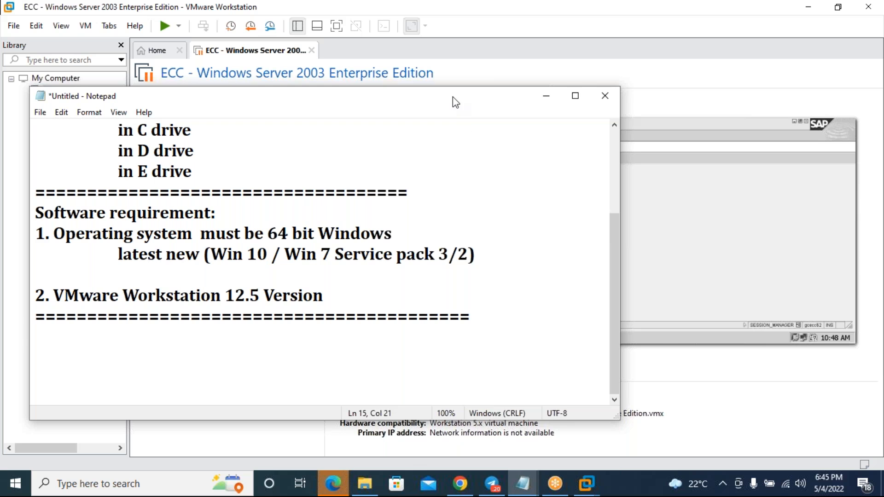
pyautogui.click(545, 96)
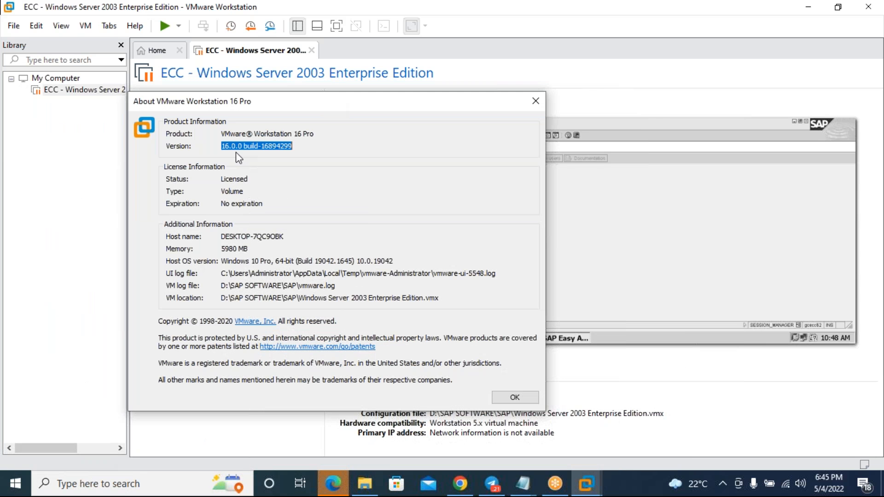
pyautogui.click(525, 398)
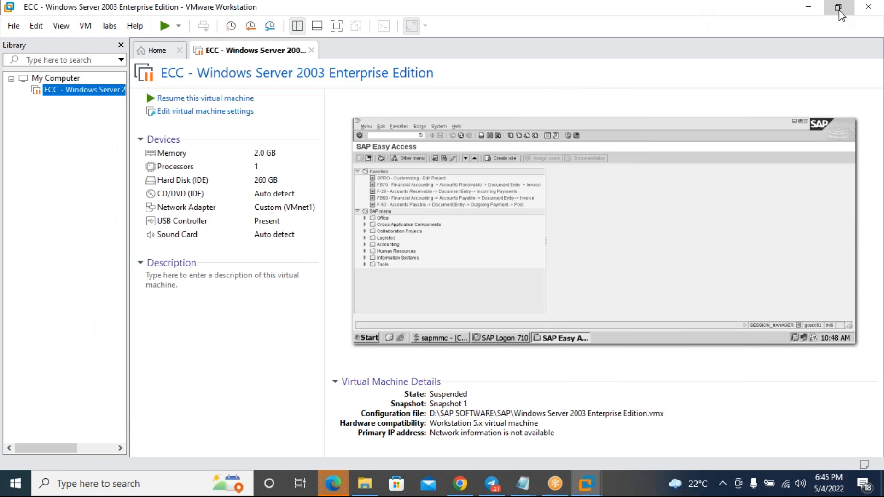
# - Minimize VMware and the browser, then open This PC's Properties from File Explorer
pyautogui.click(809, 6)
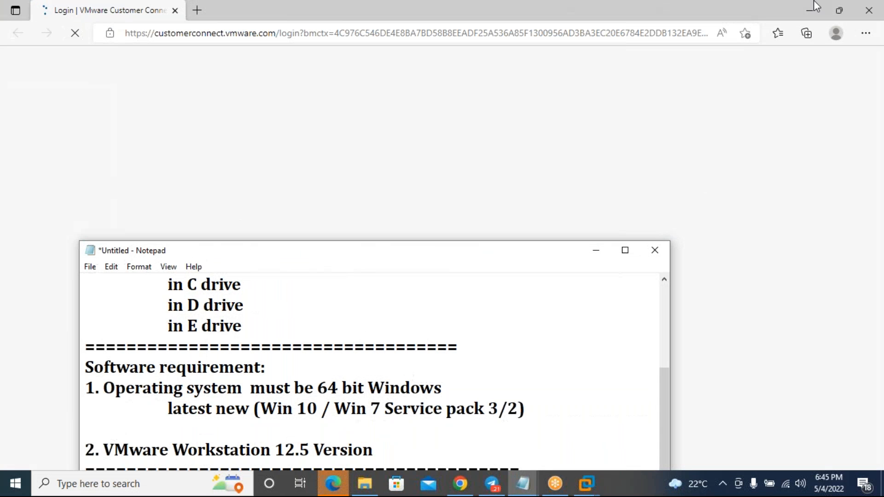
pyautogui.click(801, 7)
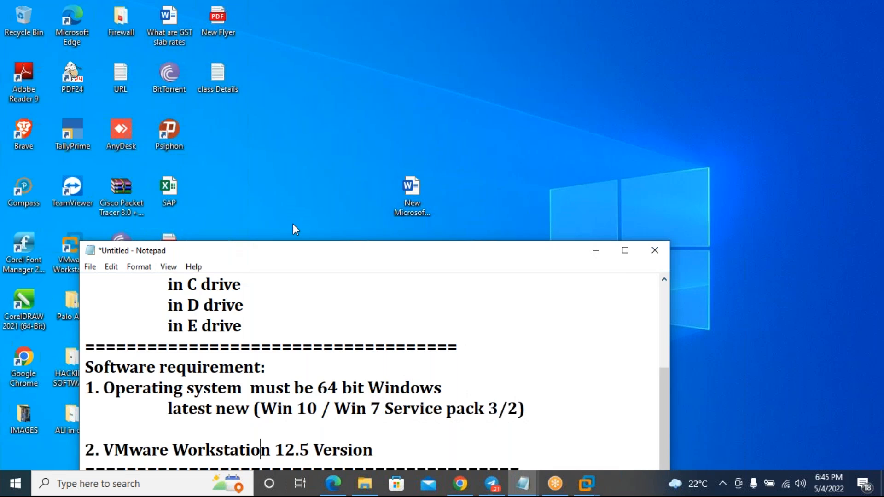
pyautogui.moveTo(295, 250); pyautogui.dragTo(446, 179)
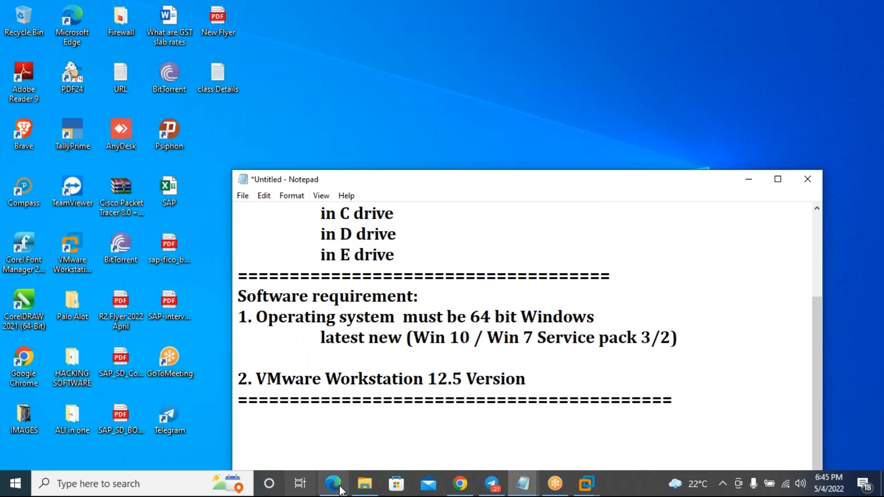
pyautogui.click(365, 486)
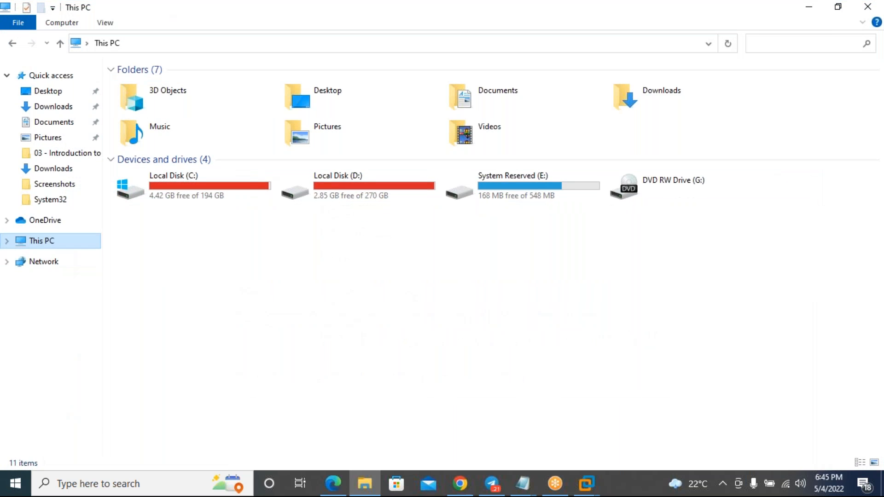
pyautogui.rightClick(54, 240)
pyautogui.click(103, 412)
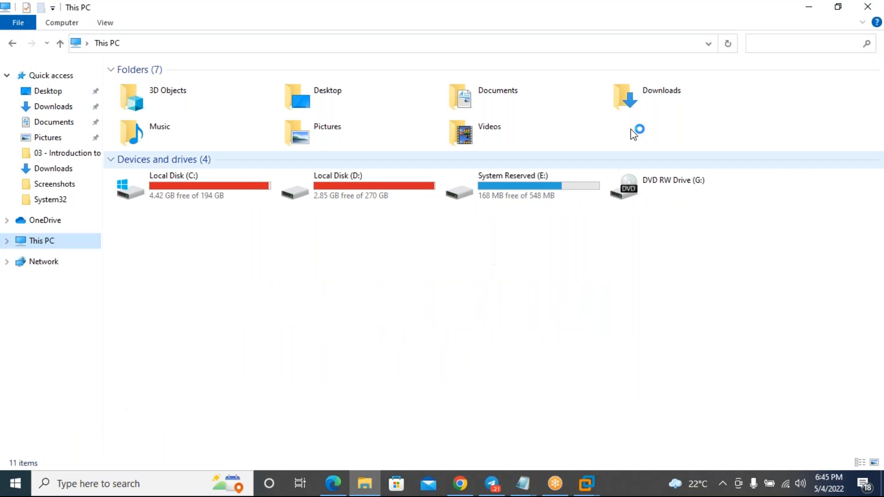
pyautogui.click(809, 8)
# - Reposition the notes window and restore the Settings window from full screen
pyautogui.moveTo(343, 182); pyautogui.dragTo(333, 105)
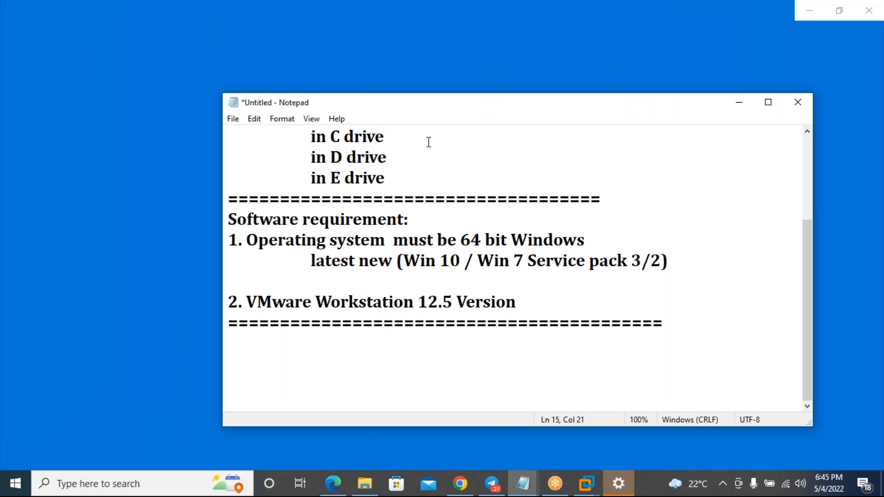
pyautogui.moveTo(383, 110); pyautogui.dragTo(264, 156)
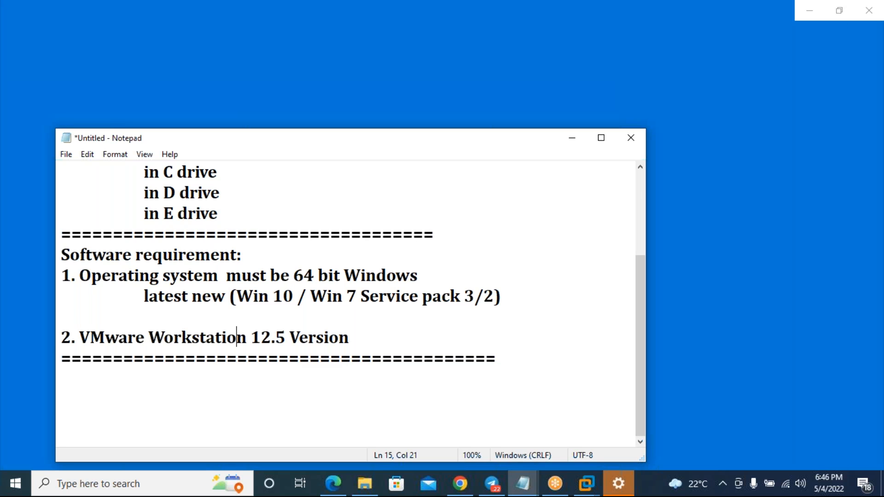
pyautogui.moveTo(547, 145); pyautogui.dragTo(563, 291)
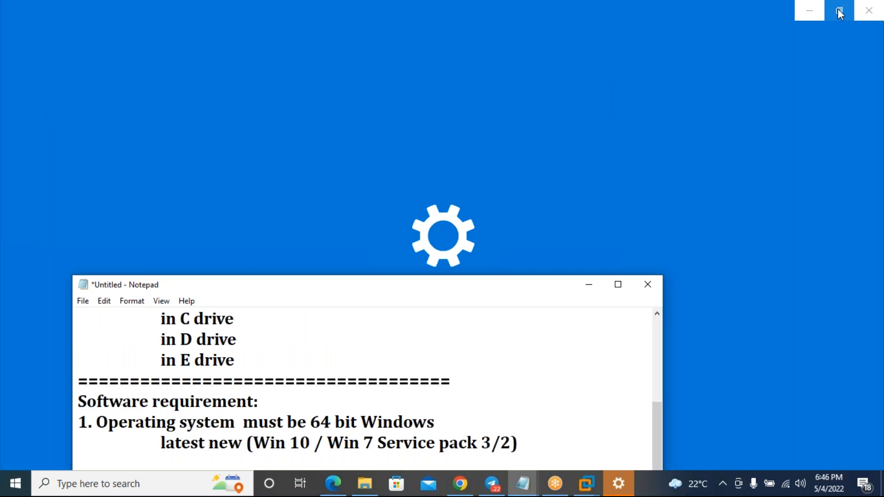
pyautogui.click(833, 12)
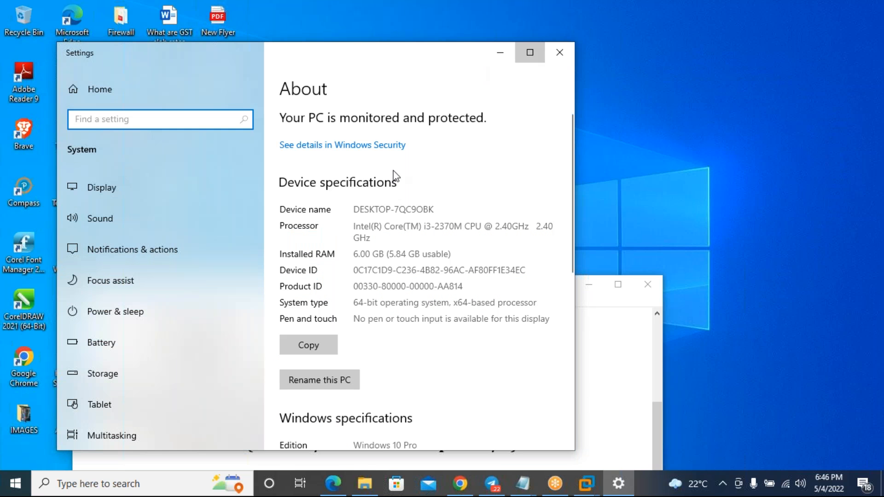
# - Maximize Settings and highlight the Windows 10 Pro edition and x64-based system type
pyautogui.click(530, 52)
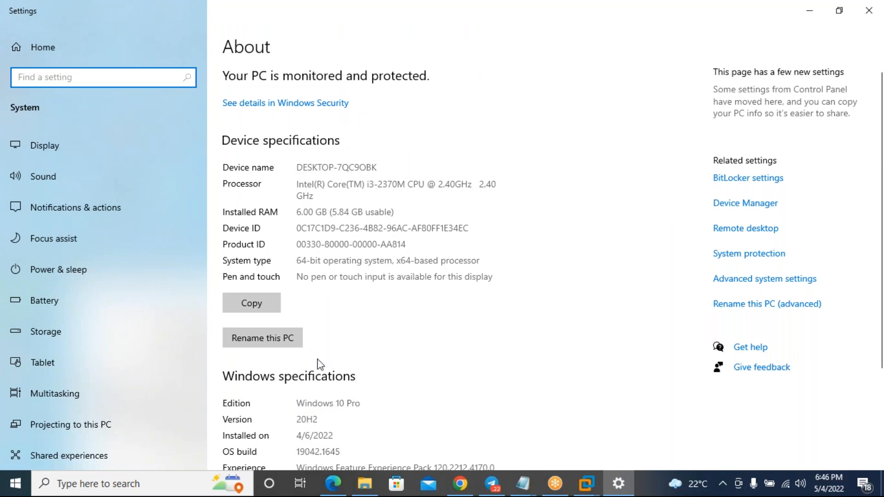
pyautogui.scroll(-3, 318, 363)
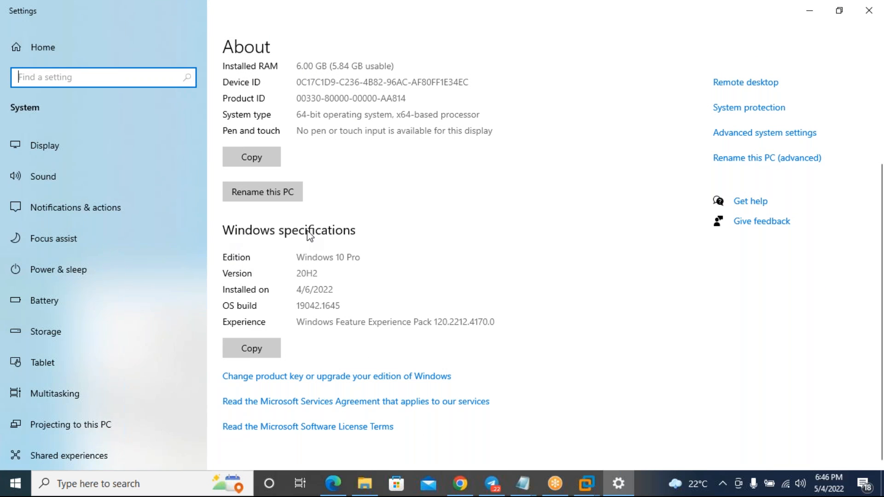
pyautogui.moveTo(297, 259); pyautogui.dragTo(341, 257)
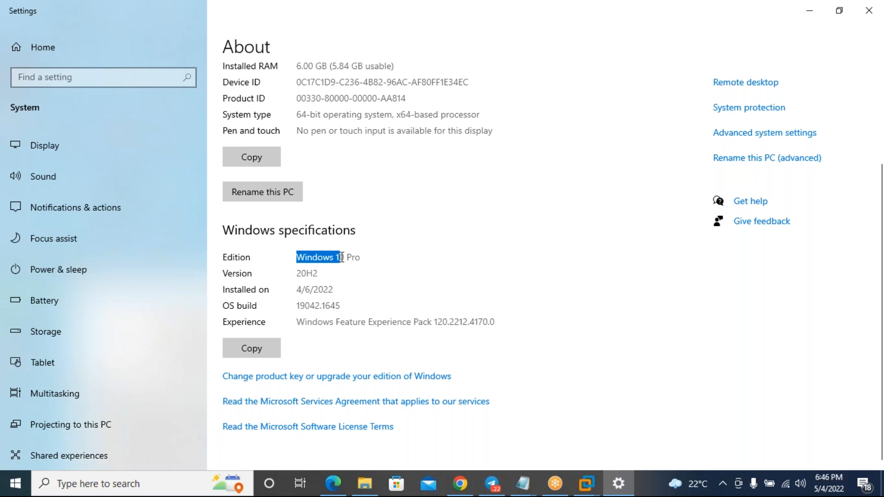
pyautogui.scroll(2, 346, 257)
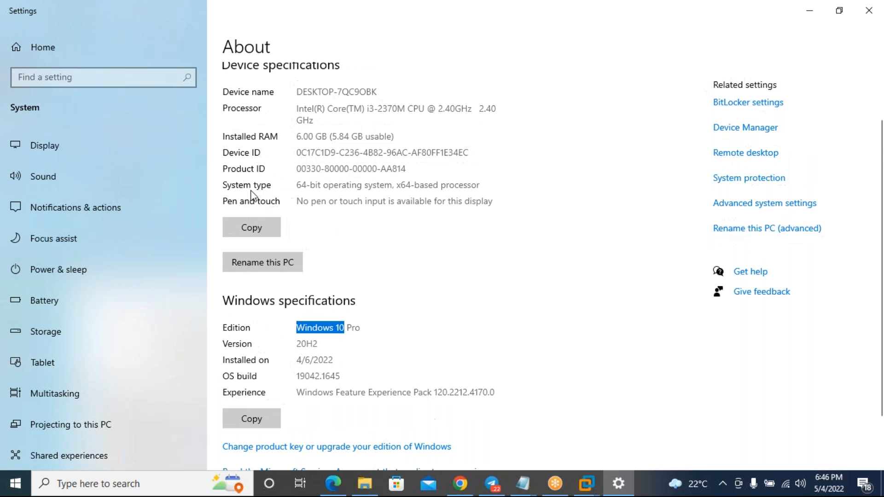
pyautogui.moveTo(301, 186); pyautogui.dragTo(482, 186)
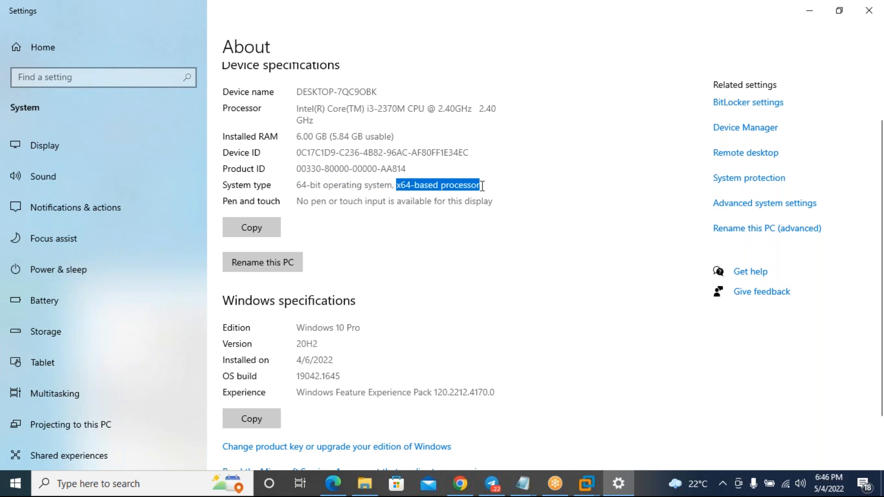
pyautogui.moveTo(306, 185); pyautogui.dragTo(467, 185)
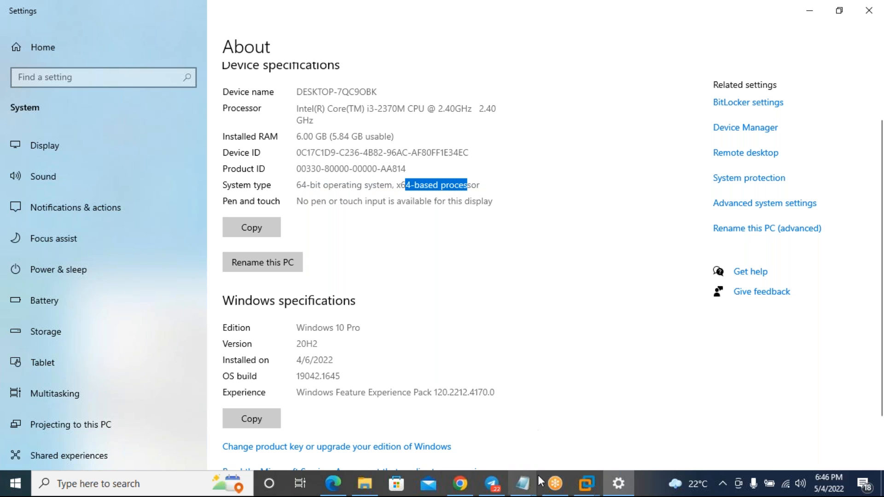
# - Switch back to the Notepad notes, placing the caret after i7 on the Processor line
pyautogui.click(526, 488)
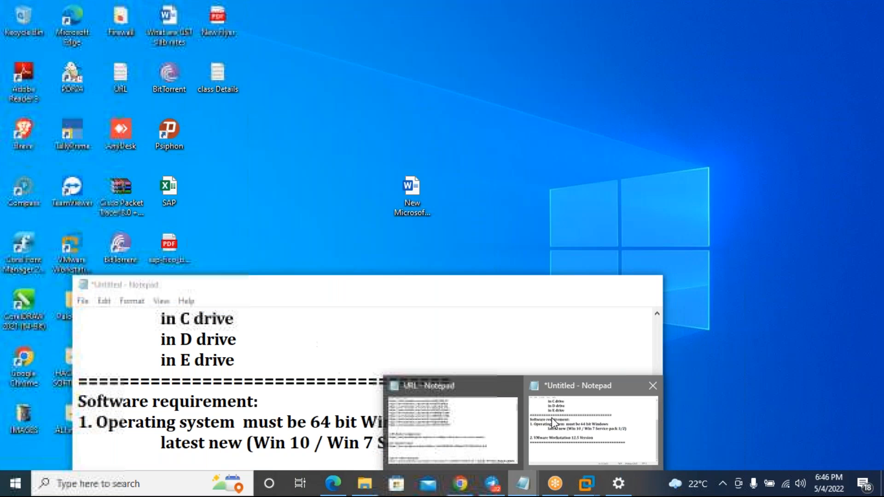
pyautogui.click(552, 418)
pyautogui.click(270, 380)
# - Append '(64 bit processor)' to the Processor line
pyautogui.write('(')
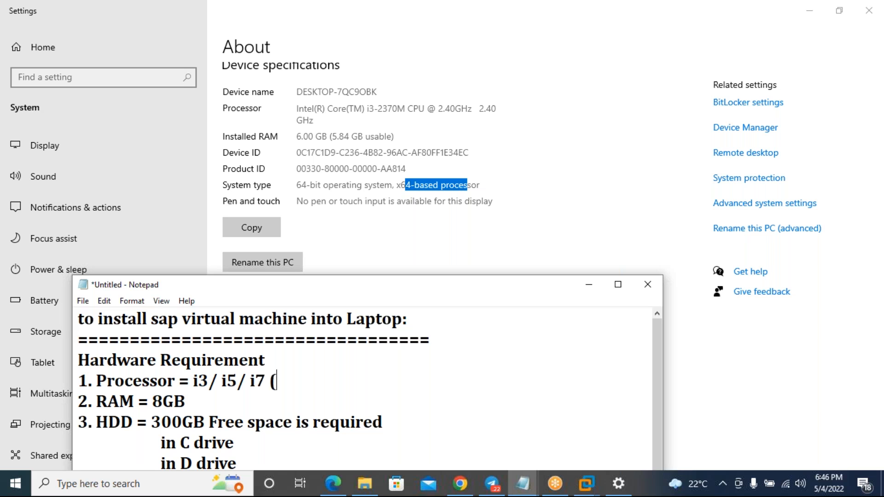
pyautogui.write('64 bit processor')
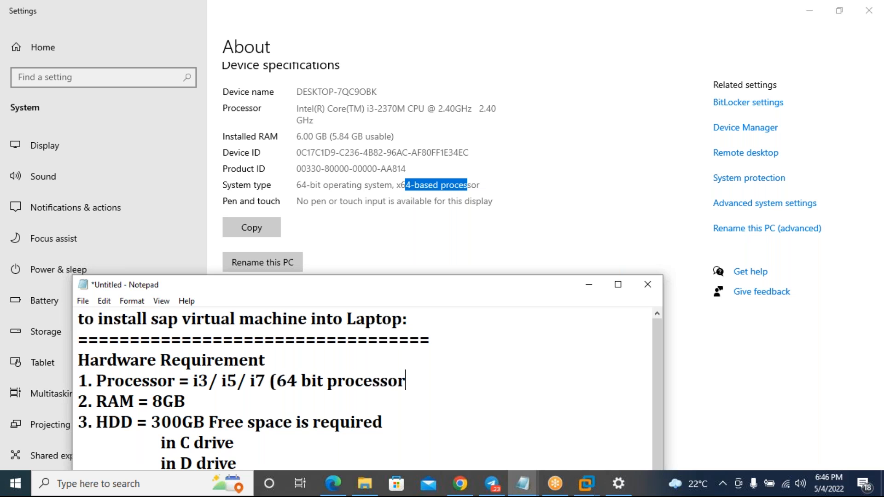
pyautogui.write(')')
# - Reposition the notes, highlight both '64 bit' mentions, and bring the About page forward
pyautogui.moveTo(303, 294); pyautogui.dragTo(310, 250)
pyautogui.moveTo(294, 336); pyautogui.dragTo(352, 336)
pyautogui.moveTo(378, 244); pyautogui.dragTo(398, 191)
pyautogui.moveTo(299, 197); pyautogui.dragTo(301, 147)
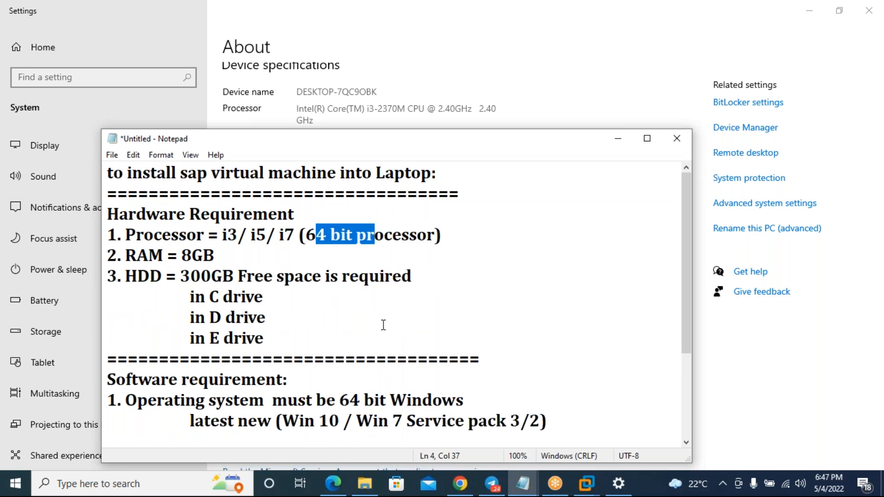
pyautogui.moveTo(335, 400); pyautogui.dragTo(433, 398)
pyautogui.click(461, 98)
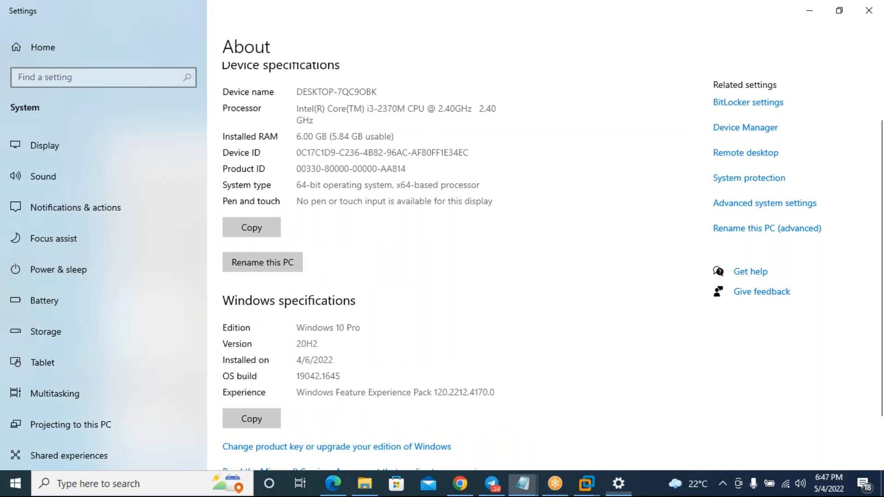
# - Compare the About page's Experience pack and 64-bit values with the notes' 8GB RAM requirement
pyautogui.scroll(-2, 322, 326)
pyautogui.moveTo(307, 257); pyautogui.dragTo(358, 257)
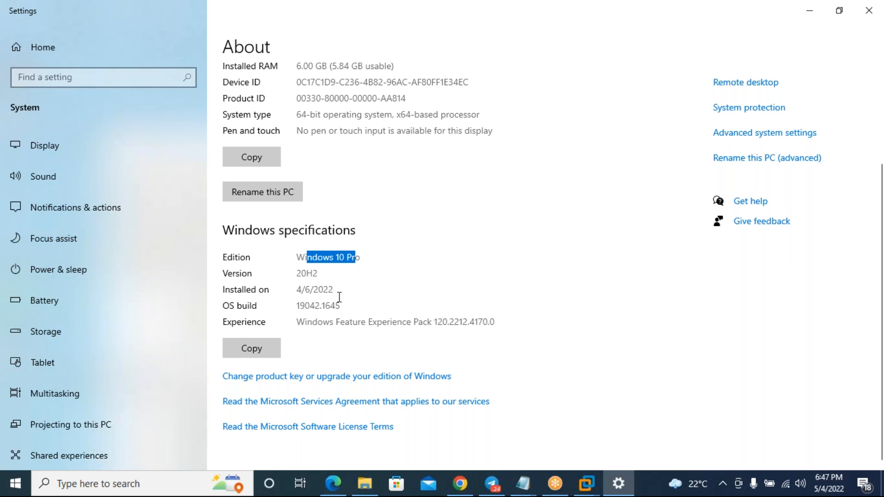
pyautogui.moveTo(358, 324); pyautogui.dragTo(491, 321)
pyautogui.moveTo(297, 115); pyautogui.dragTo(352, 115)
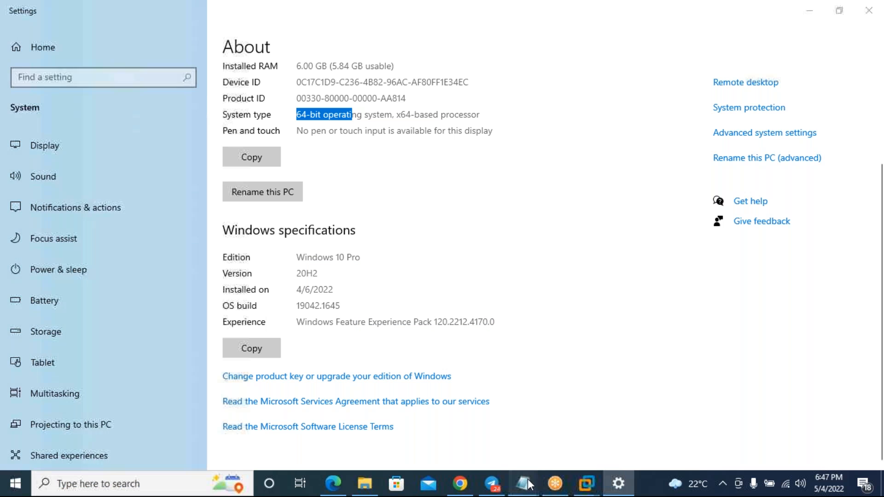
pyautogui.moveTo(530, 484)
pyautogui.click(559, 409)
pyautogui.moveTo(188, 257); pyautogui.dragTo(216, 257)
# - Check the 6.00 GB installed RAM, then highlight the 300GB free space requirement in the notes
pyautogui.click(325, 126)
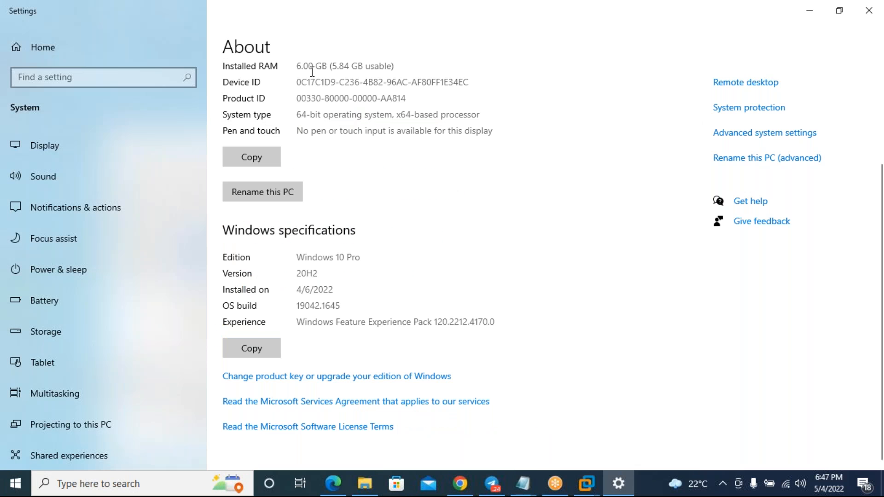
pyautogui.scroll(3, 327, 319)
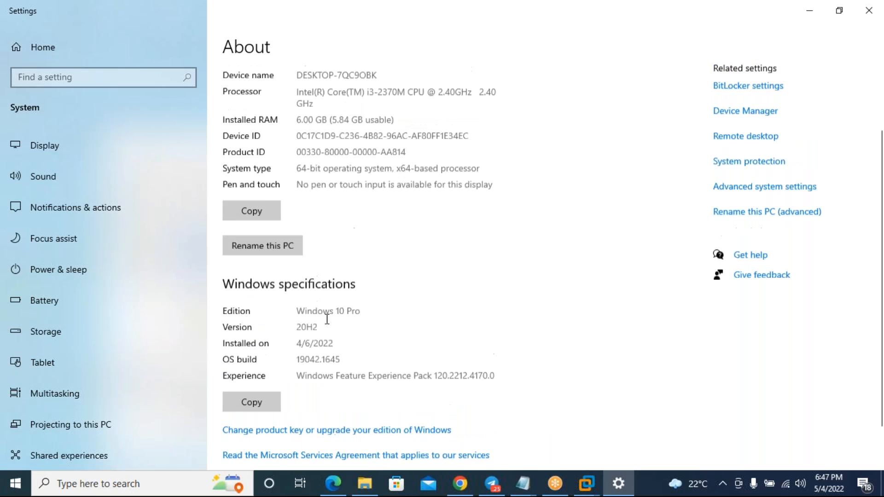
pyautogui.moveTo(297, 208); pyautogui.dragTo(325, 208)
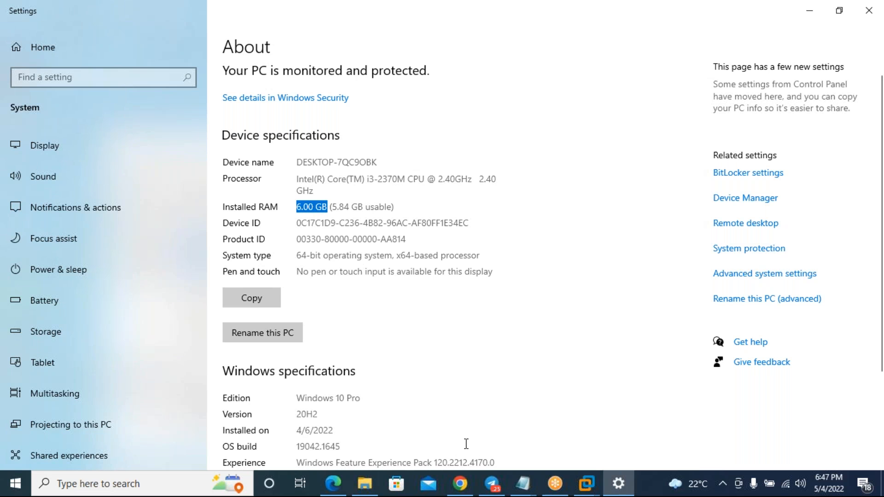
pyautogui.moveTo(525, 481)
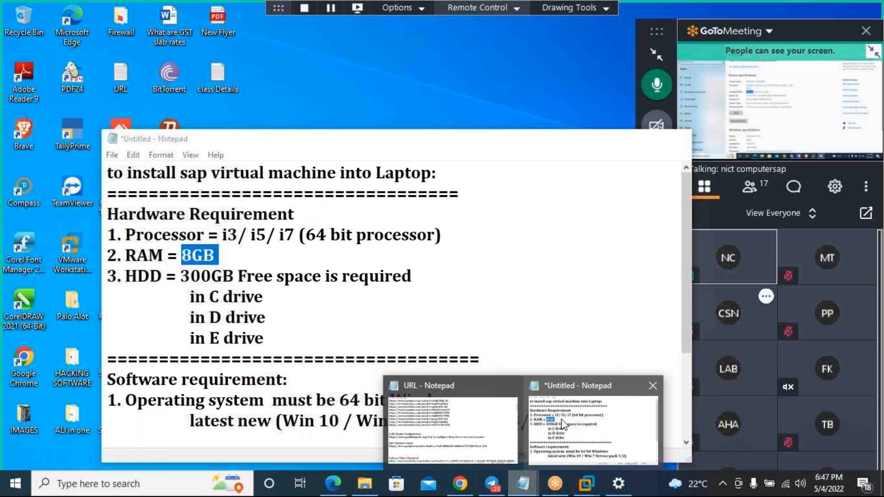
pyautogui.click(748, 460)
pyautogui.click(215, 255)
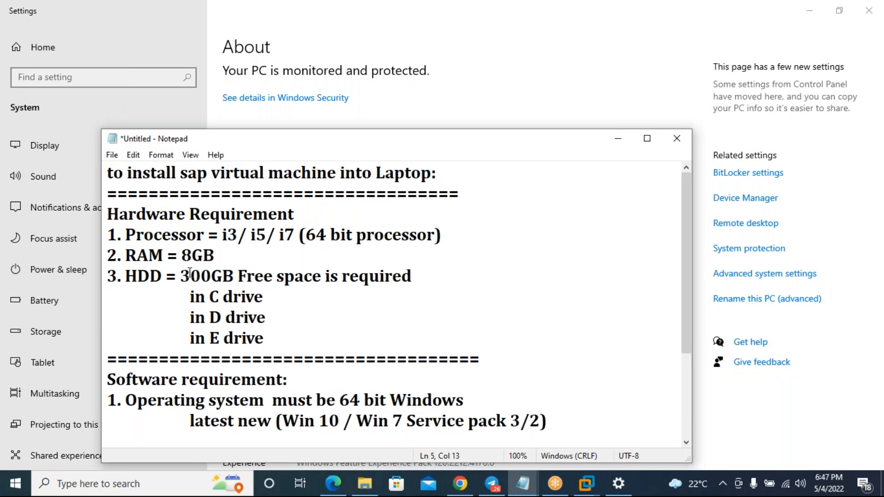
pyautogui.moveTo(181, 276); pyautogui.dragTo(304, 278)
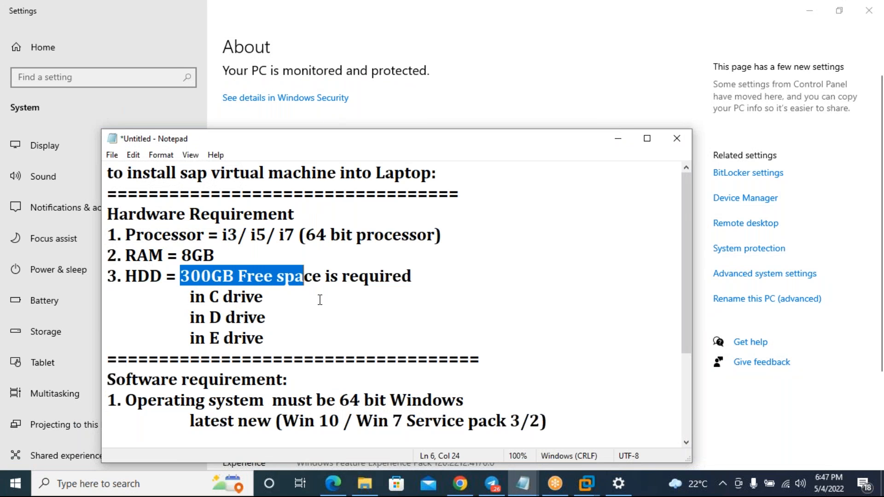
# - Highlight the VMware Workstation requirement, minimize Settings, and bring the ECC VMware window forward
pyautogui.scroll(-1, 320, 299)
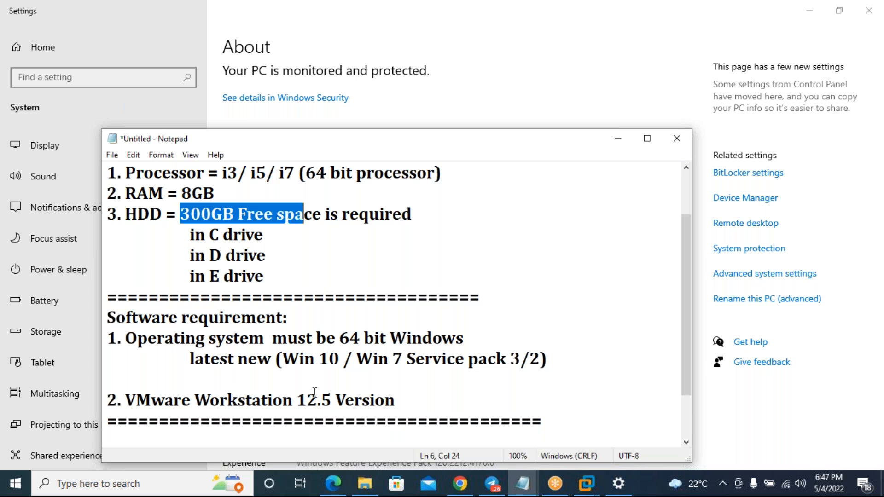
pyautogui.moveTo(183, 400); pyautogui.dragTo(301, 391)
pyautogui.click(495, 68)
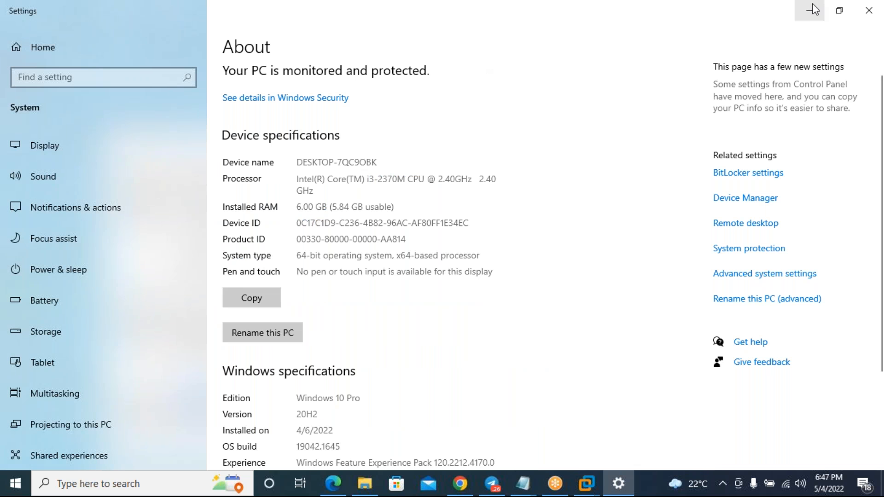
pyautogui.click(809, 11)
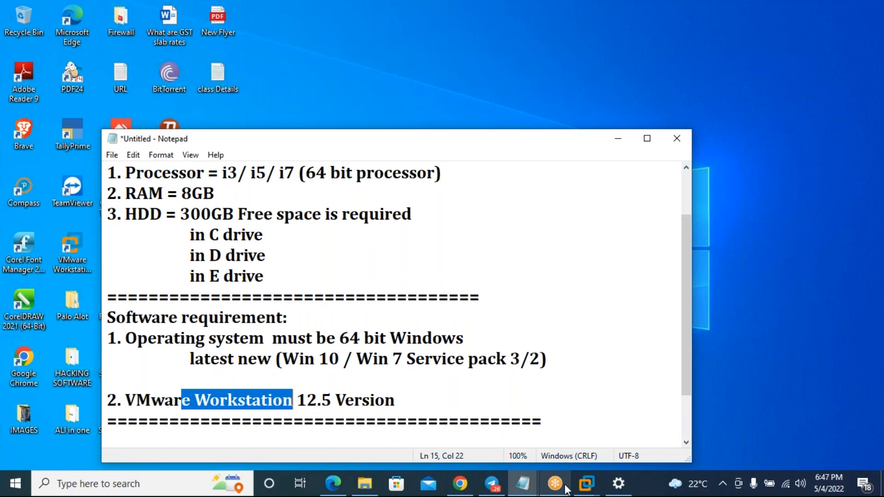
pyautogui.moveTo(585, 486)
pyautogui.click(612, 396)
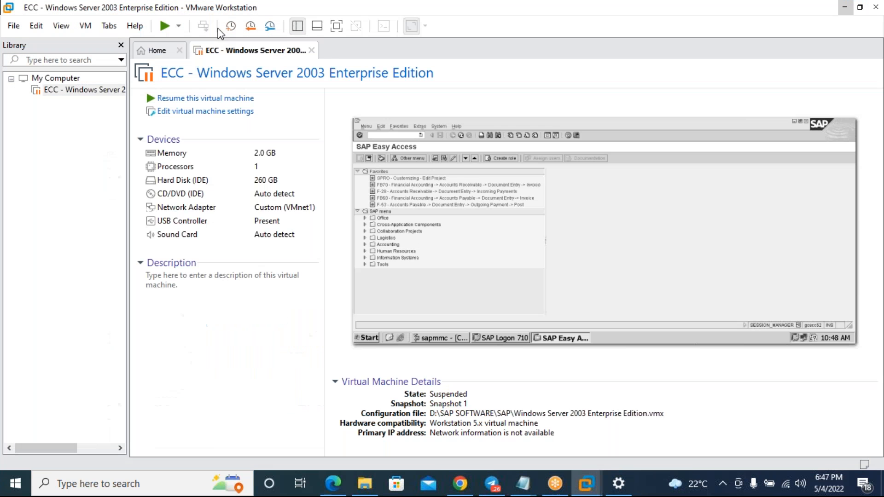
# - Confirm version 16.0.0 in Help > About VMware Workstation, then close the ECC VM tab
pyautogui.click(126, 25)
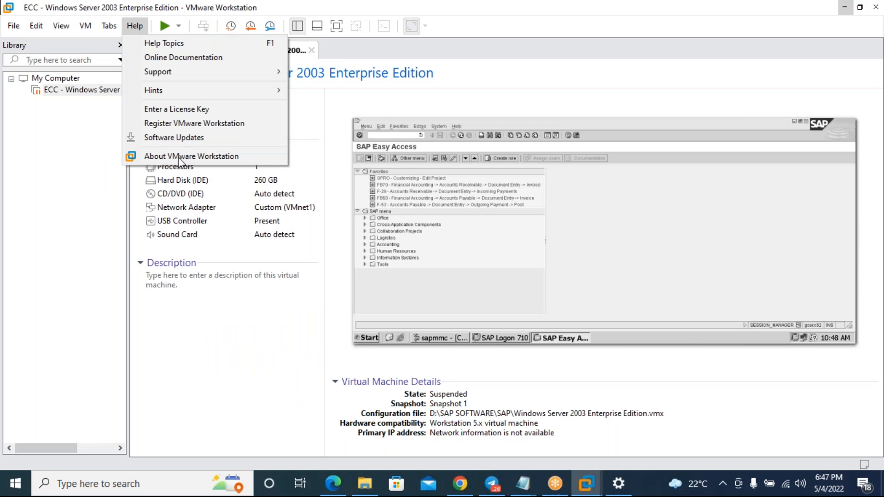
pyautogui.click(181, 153)
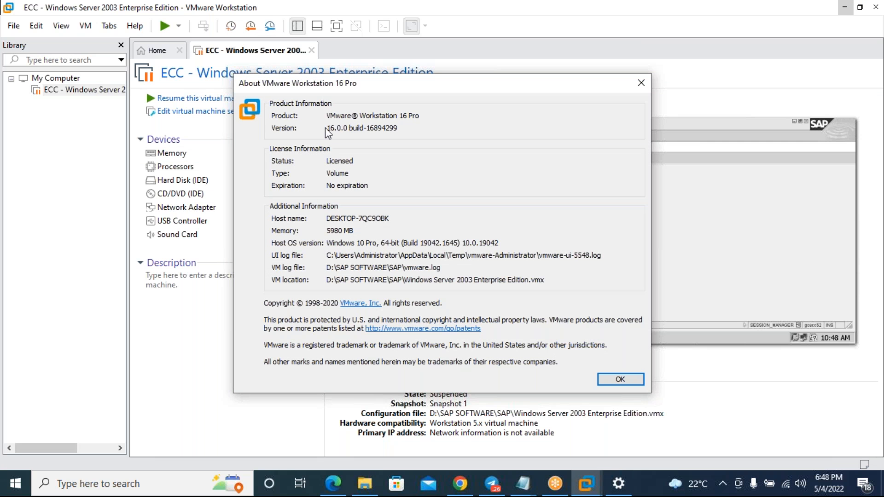
pyautogui.moveTo(330, 127); pyautogui.dragTo(406, 128)
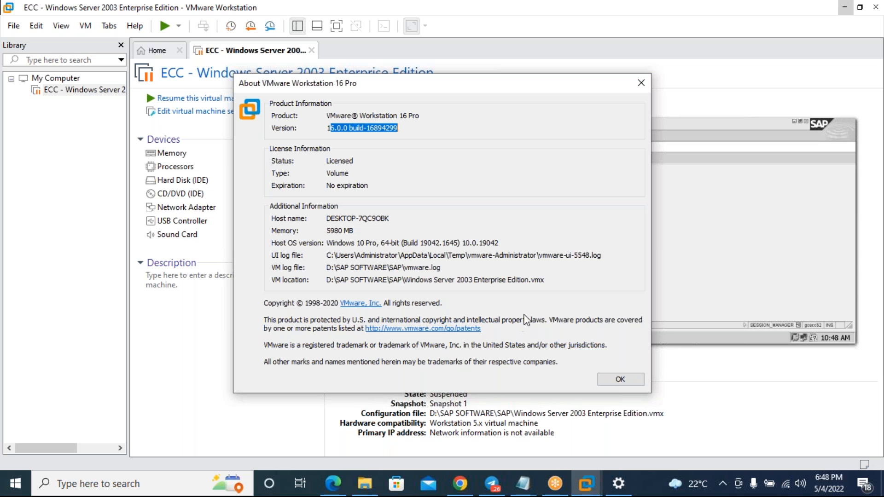
pyautogui.click(620, 380)
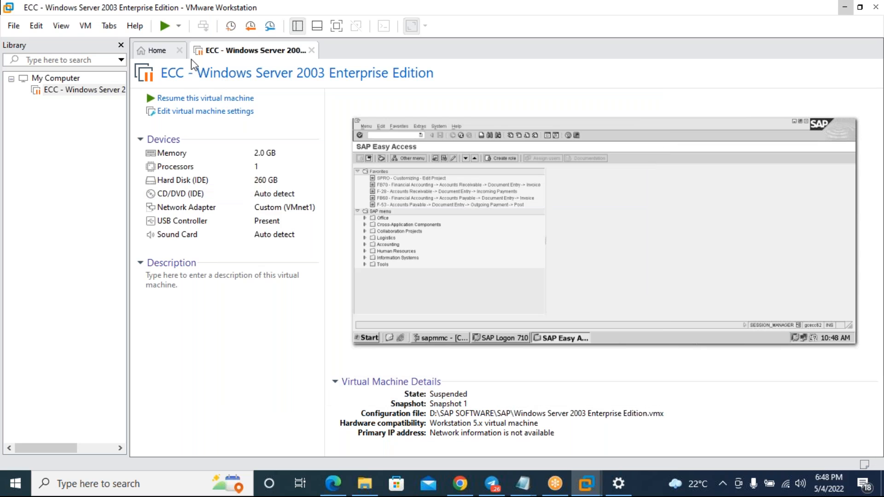
pyautogui.click(312, 50)
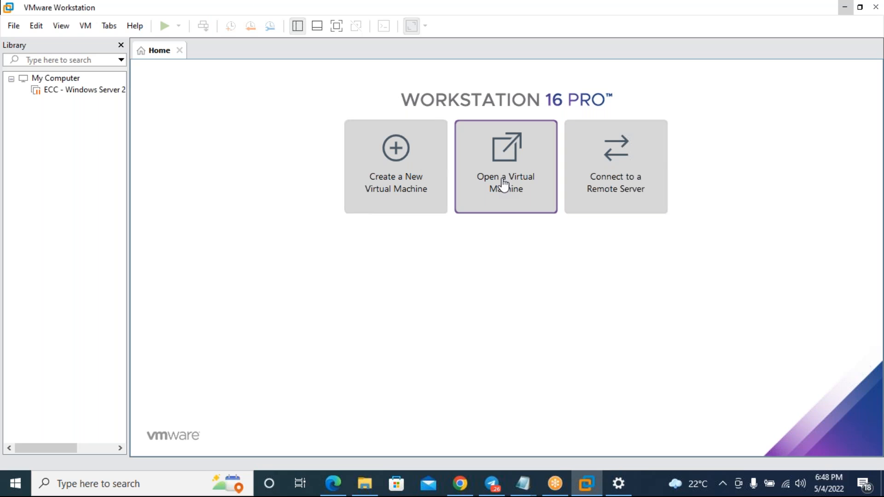
# - Via File > Open, widen the SAP folder's Name and Type columns and select the Windows Server 2003 Enterprise Edition file
pyautogui.click(15, 29)
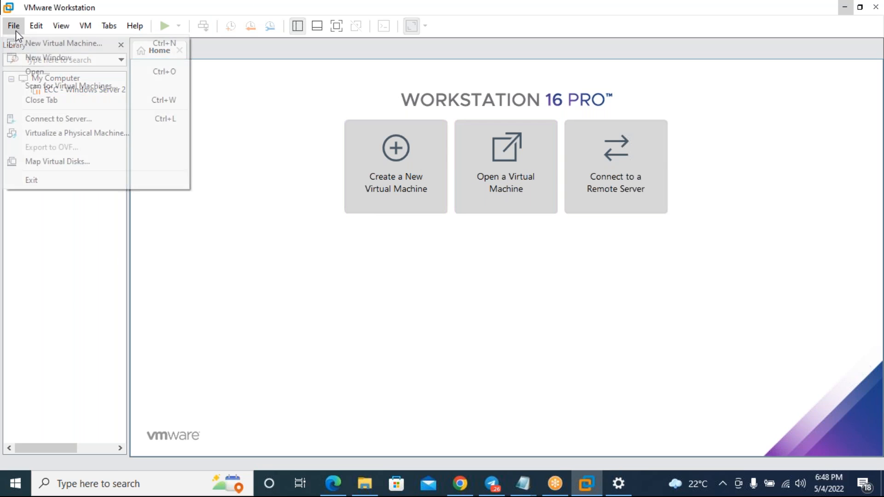
pyautogui.click(58, 74)
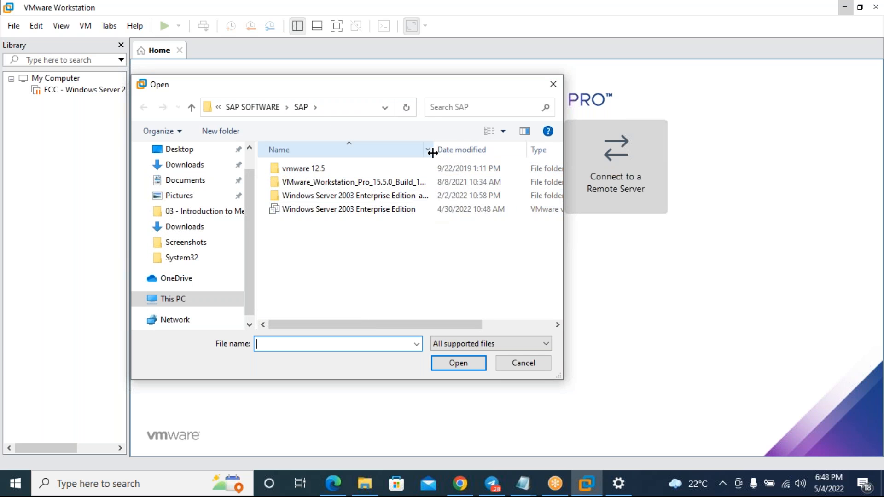
pyautogui.moveTo(433, 153); pyautogui.dragTo(522, 152)
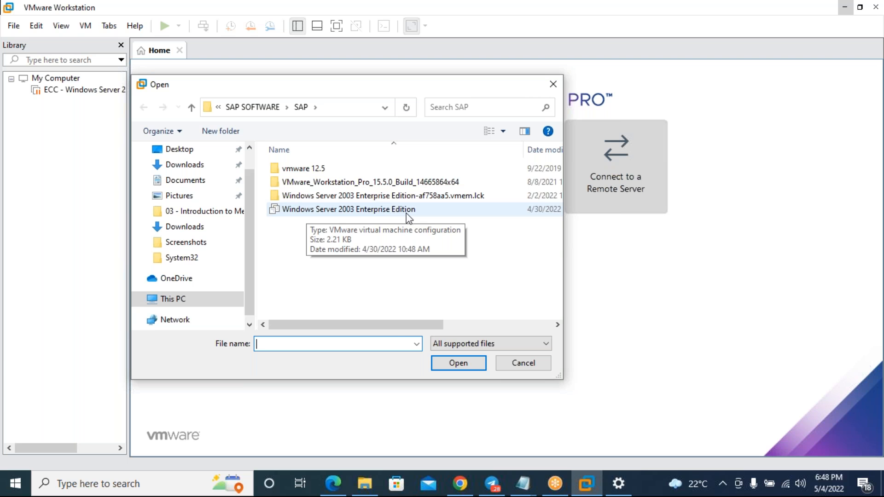
pyautogui.moveTo(390, 324); pyautogui.dragTo(517, 330)
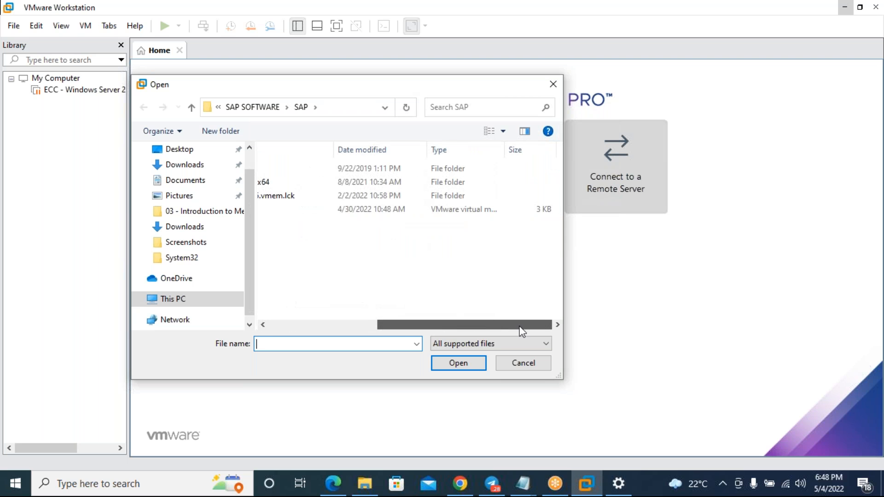
pyautogui.moveTo(505, 152); pyautogui.dragTo(550, 152)
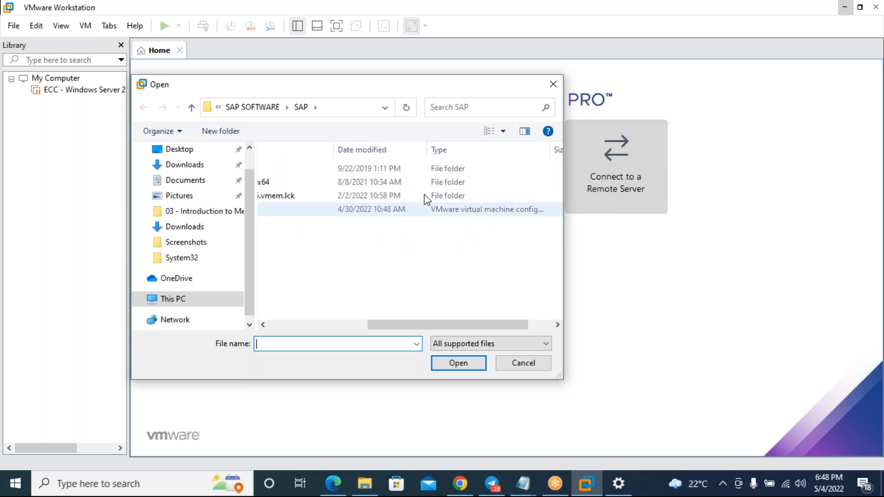
pyautogui.moveTo(431, 151); pyautogui.dragTo(395, 150)
pyautogui.moveTo(515, 150); pyautogui.dragTo(552, 151)
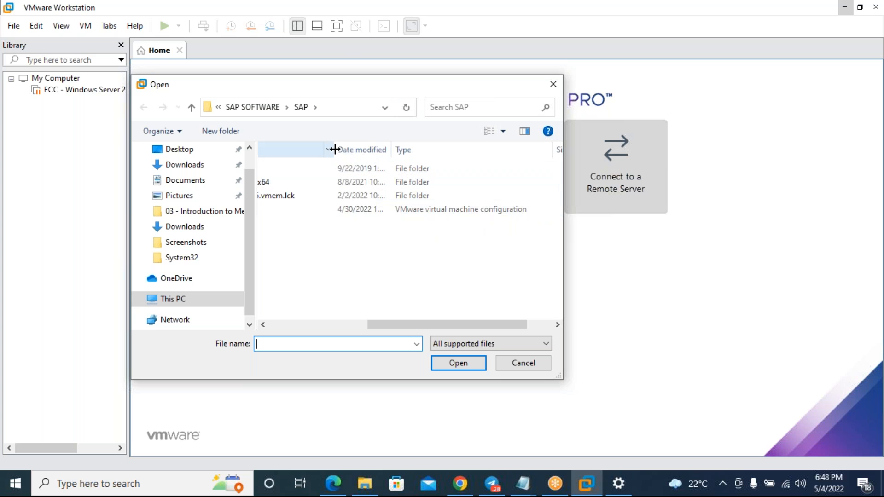
pyautogui.moveTo(332, 148); pyautogui.dragTo(285, 148)
pyautogui.moveTo(407, 328); pyautogui.dragTo(380, 318)
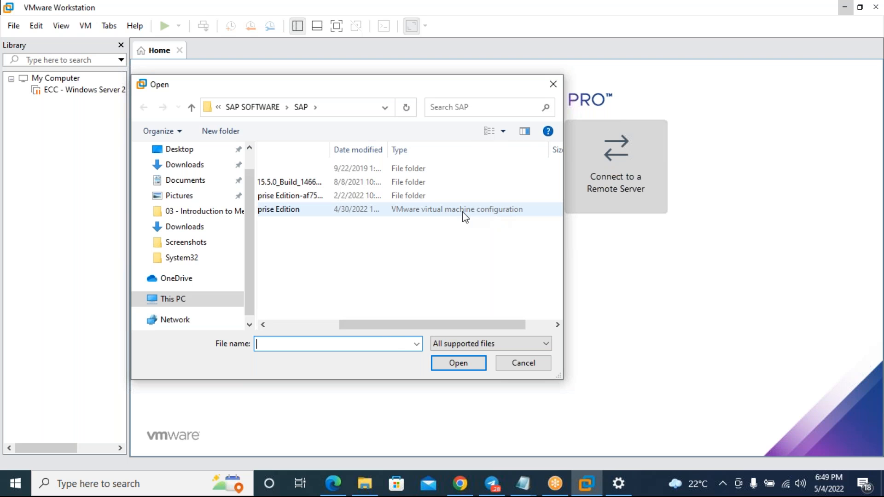
pyautogui.moveTo(387, 324); pyautogui.dragTo(322, 325)
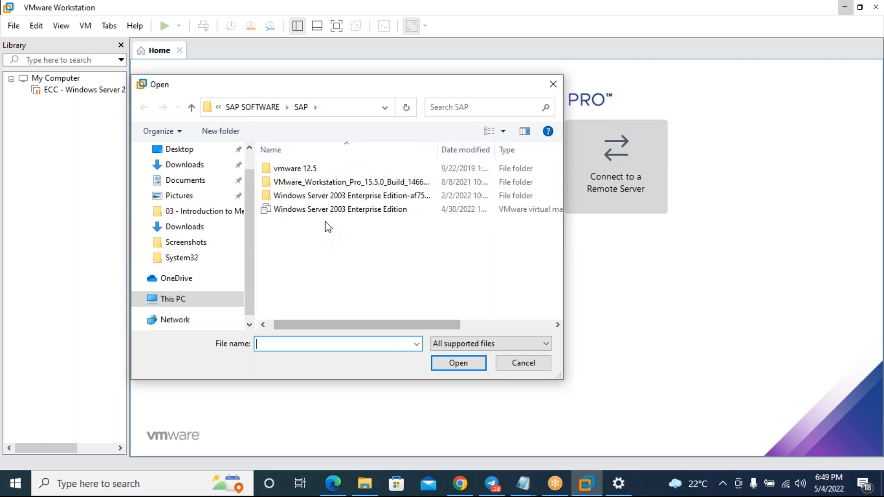
pyautogui.click(318, 212)
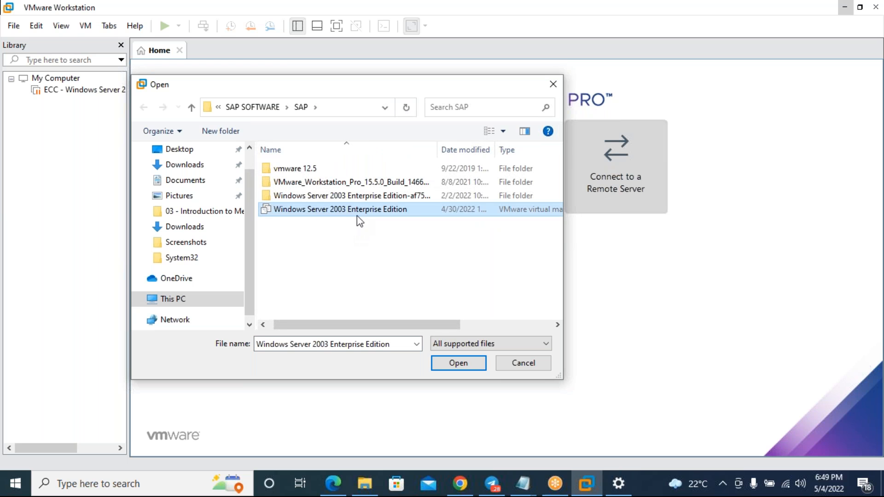
# - Open the Windows Server 2003 Enterprise Edition file, loading the suspended ECC VM with Snapshot 1
pyautogui.click(462, 363)
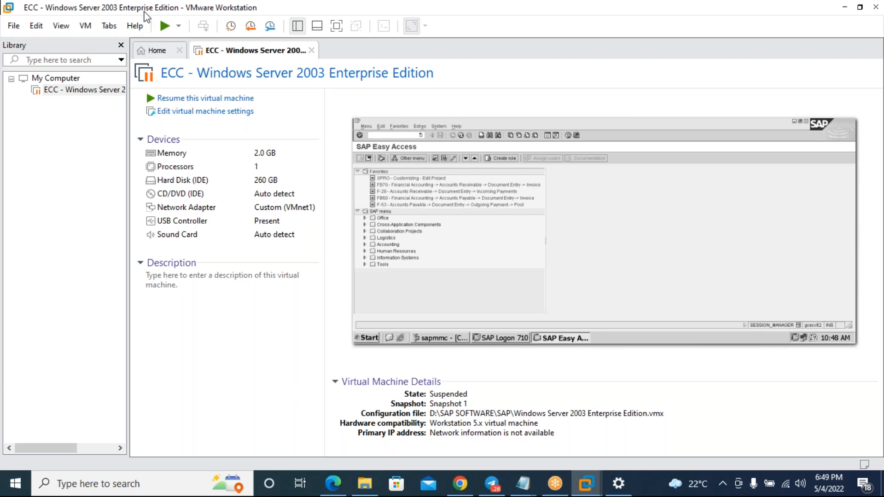
pyautogui.click(20, 30)
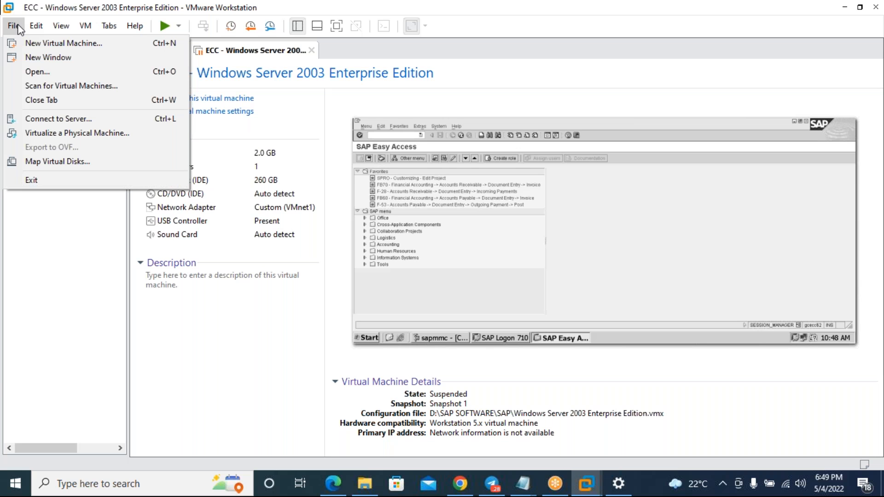
# - Bring up the Open dialog again and select the Windows Server 2003 Enterprise Edition file
pyautogui.click(38, 71)
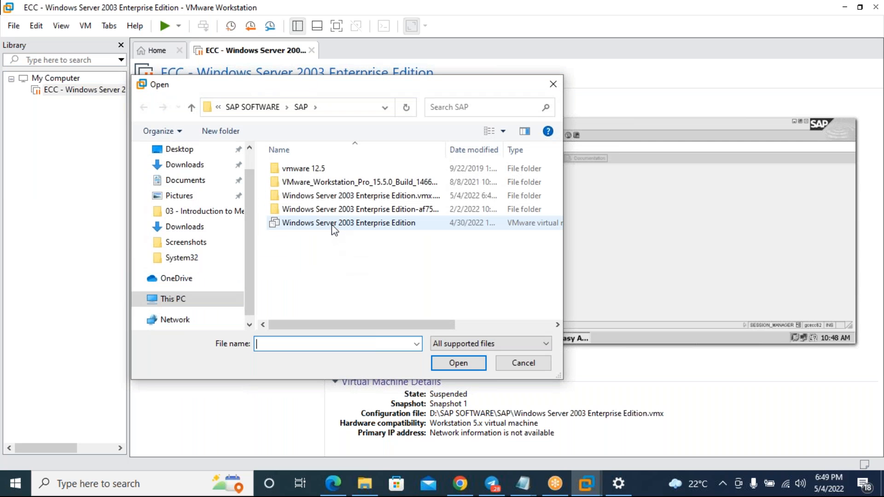
pyautogui.click(333, 226)
pyautogui.moveTo(419, 325); pyautogui.dragTo(502, 327)
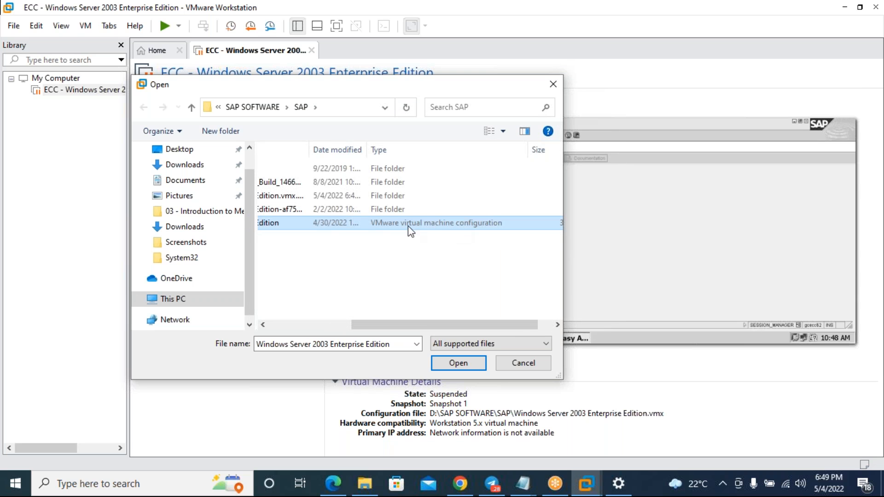
pyautogui.moveTo(423, 327); pyautogui.dragTo(336, 327)
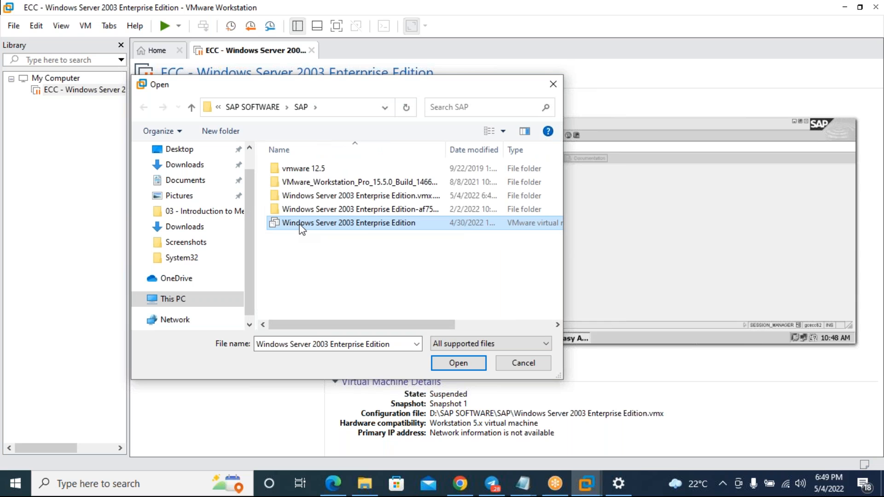
# - Check in the file's Properties that its type is .vmx, then cancel both dialogs
pyautogui.rightClick(301, 229)
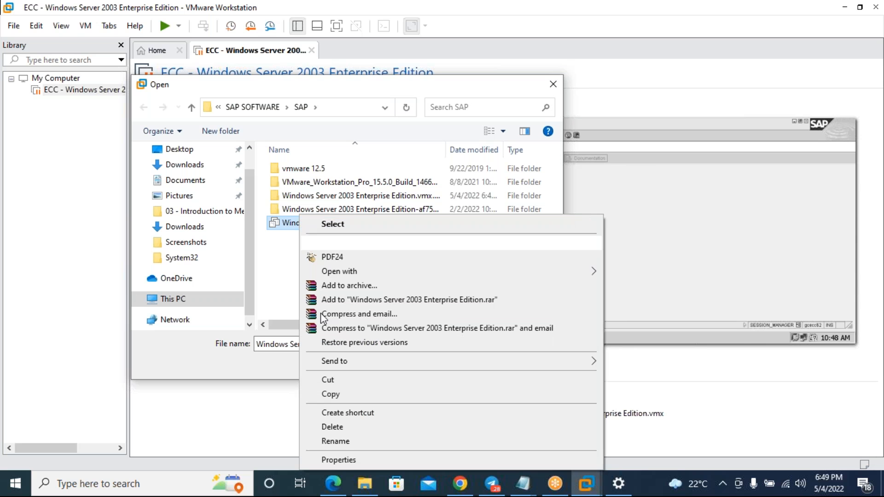
pyautogui.click(359, 460)
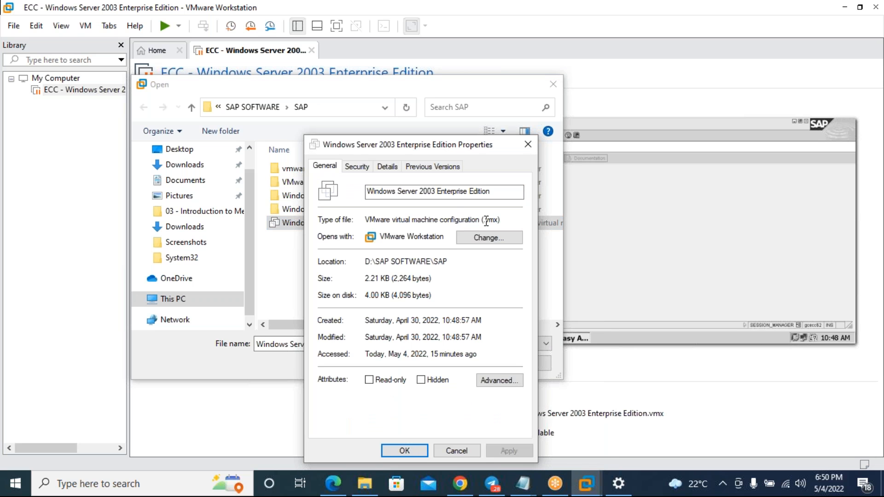
pyautogui.moveTo(486, 221); pyautogui.dragTo(500, 223)
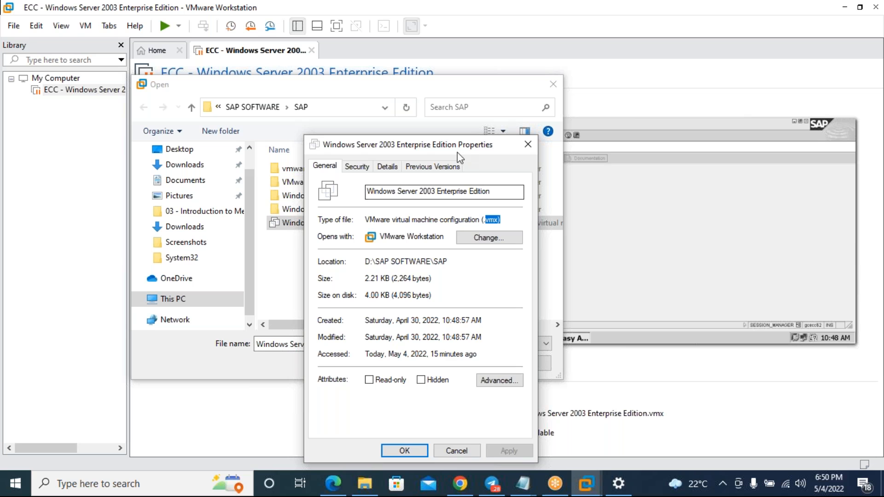
pyautogui.moveTo(454, 142); pyautogui.dragTo(374, 76)
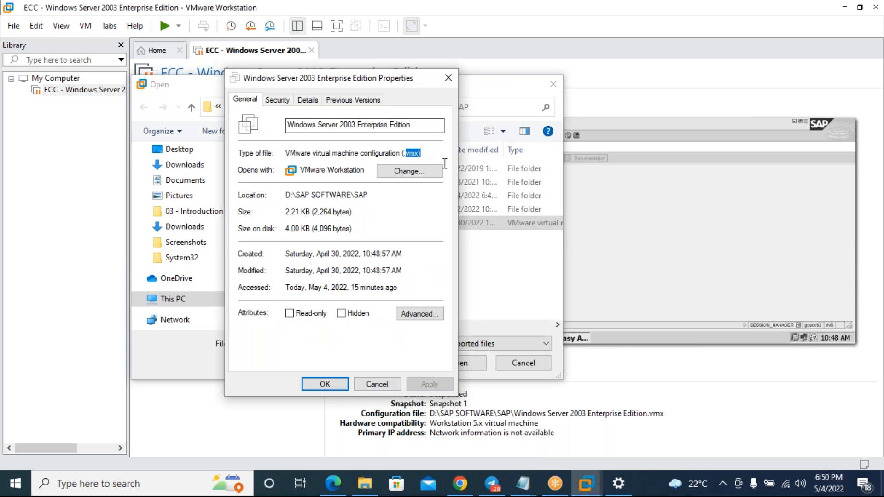
pyautogui.click(419, 152)
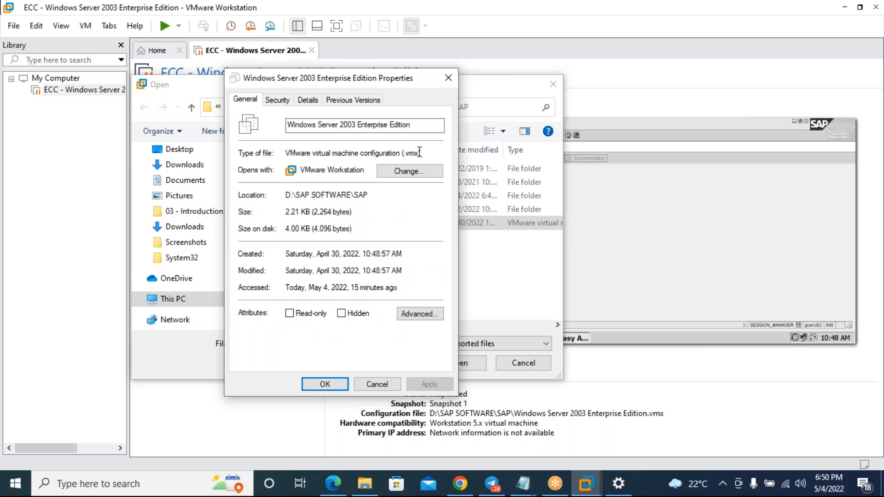
pyautogui.click(377, 384)
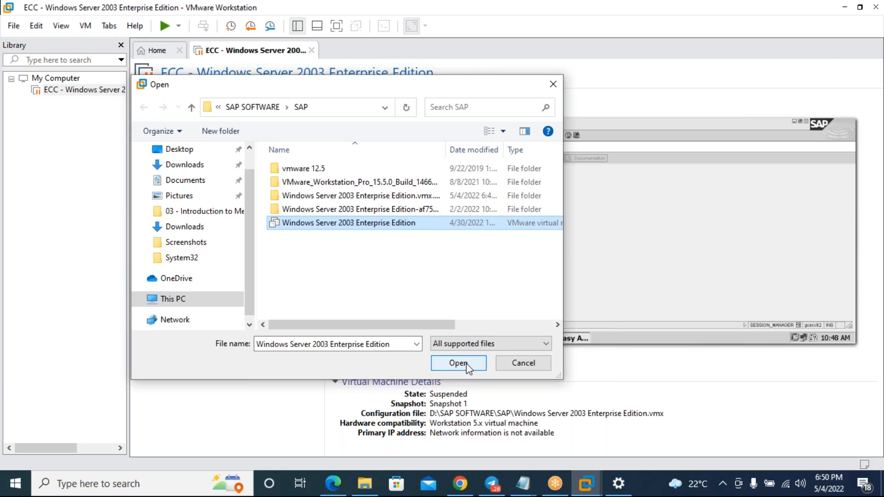
pyautogui.click(528, 365)
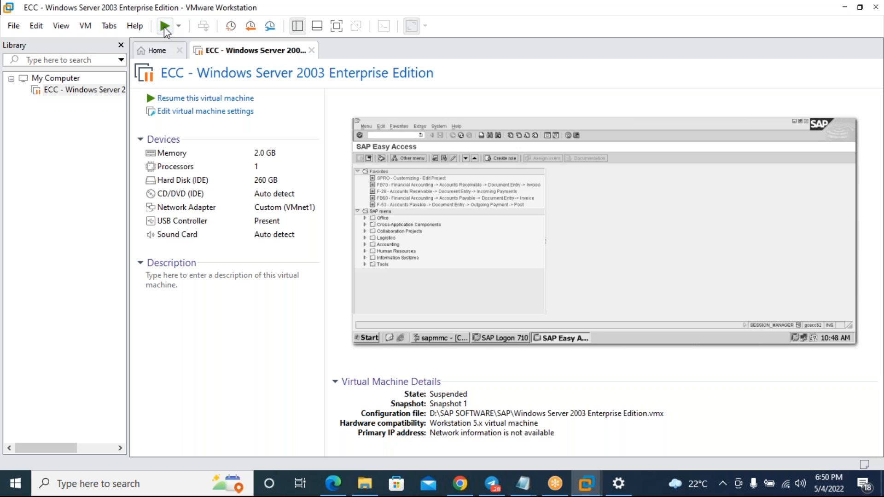
# - Power off the ECC VM from its tab menu, discarding the suspended state on the second attempt
pyautogui.rightClick(231, 52)
pyautogui.moveTo(260, 76)
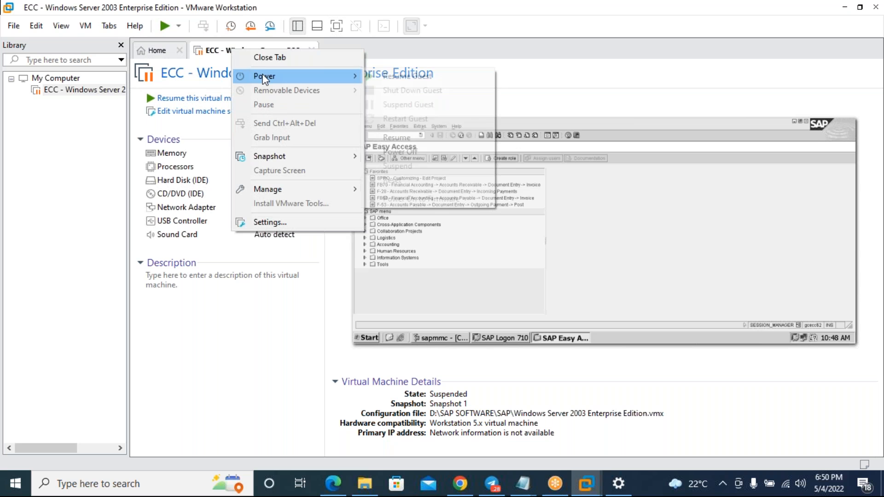
pyautogui.click(414, 153)
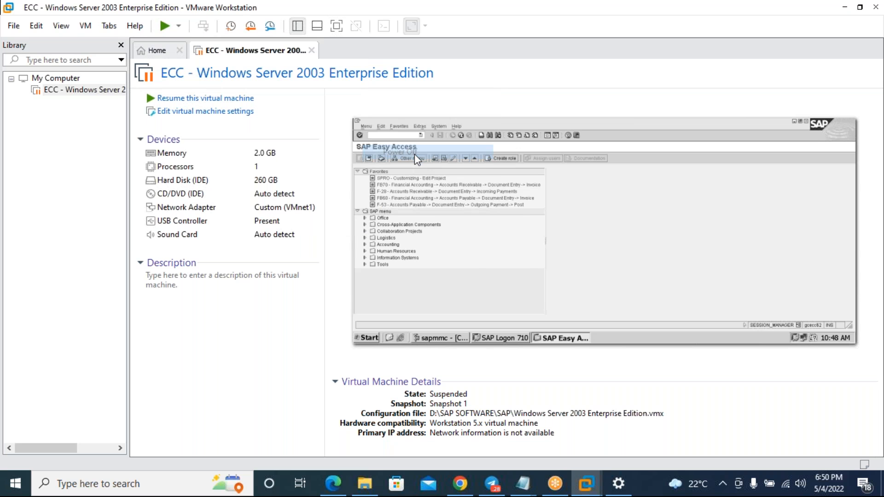
pyautogui.click(515, 269)
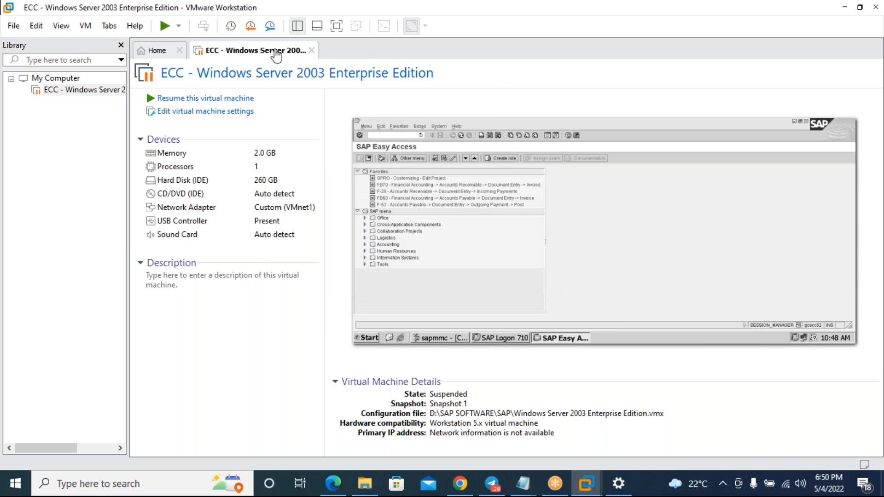
pyautogui.rightClick(276, 50)
pyautogui.moveTo(328, 77)
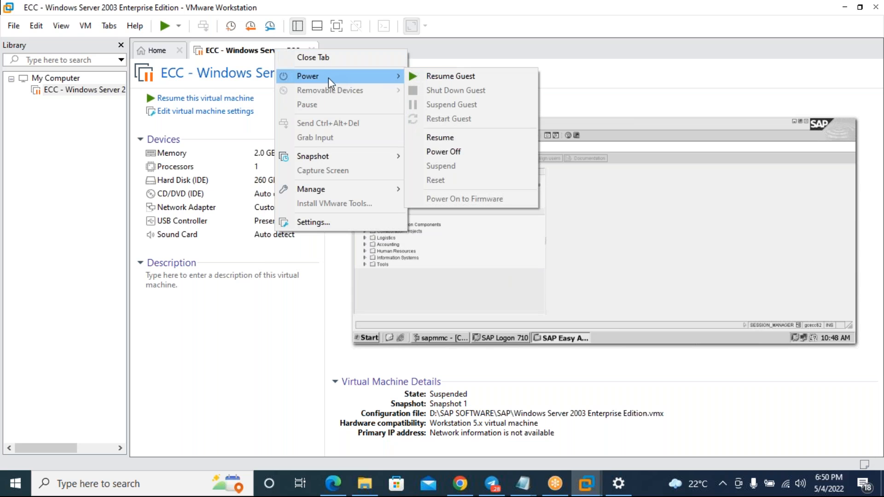
pyautogui.click(458, 148)
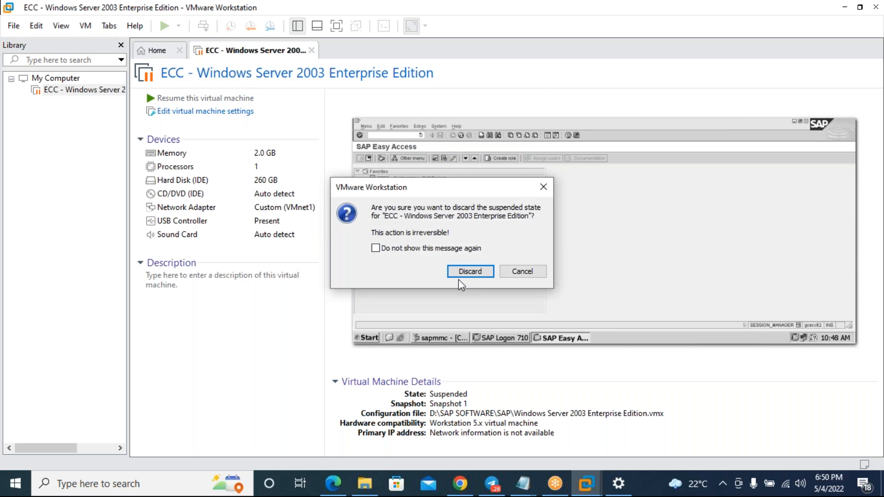
pyautogui.click(483, 271)
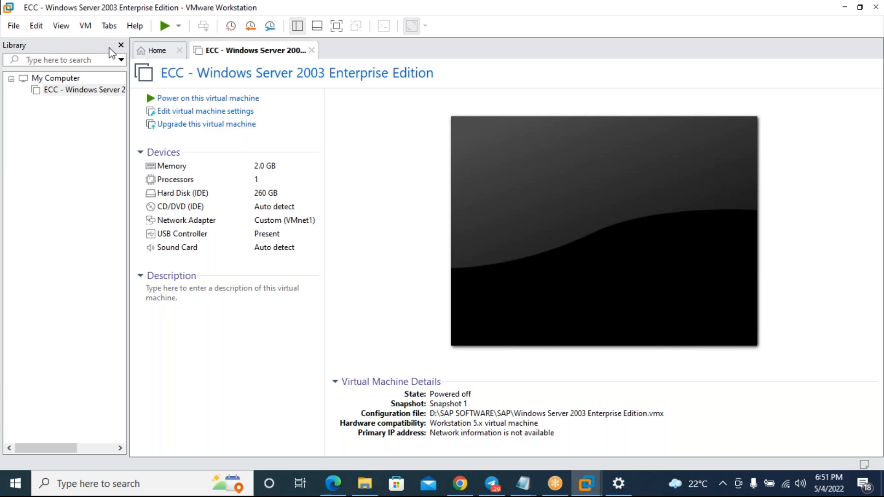
pyautogui.click(297, 27)
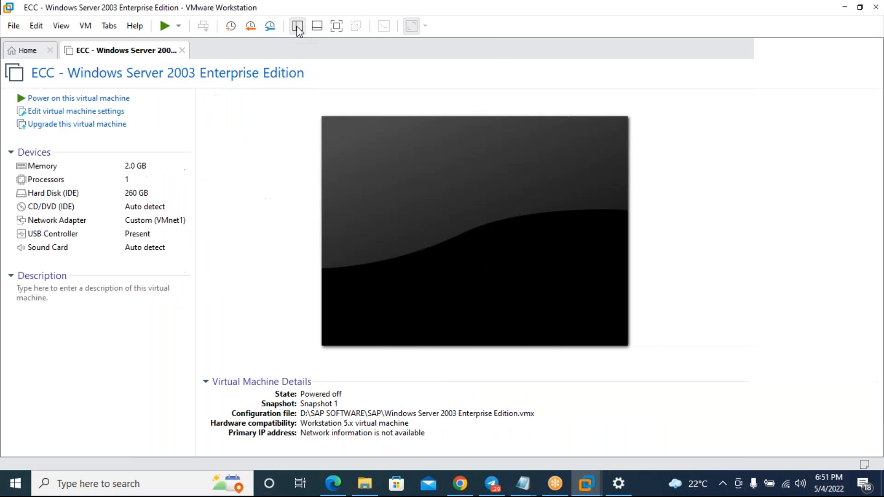
pyautogui.click(182, 50)
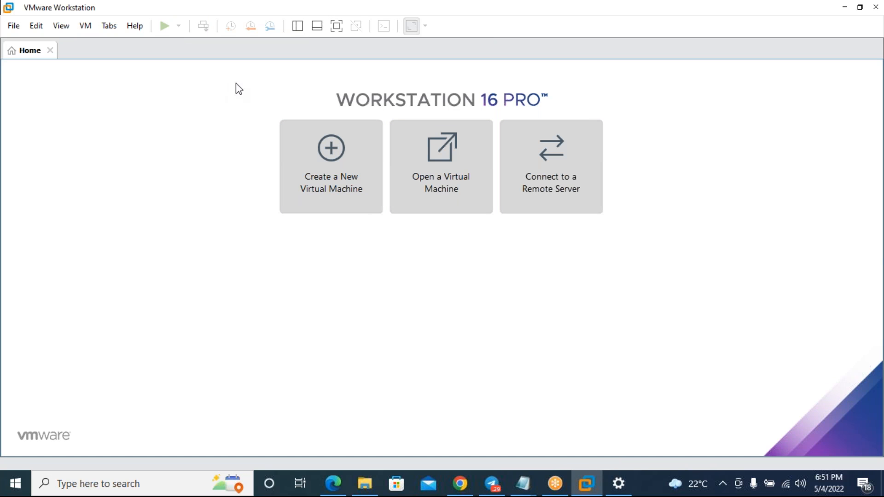
pyautogui.click(297, 27)
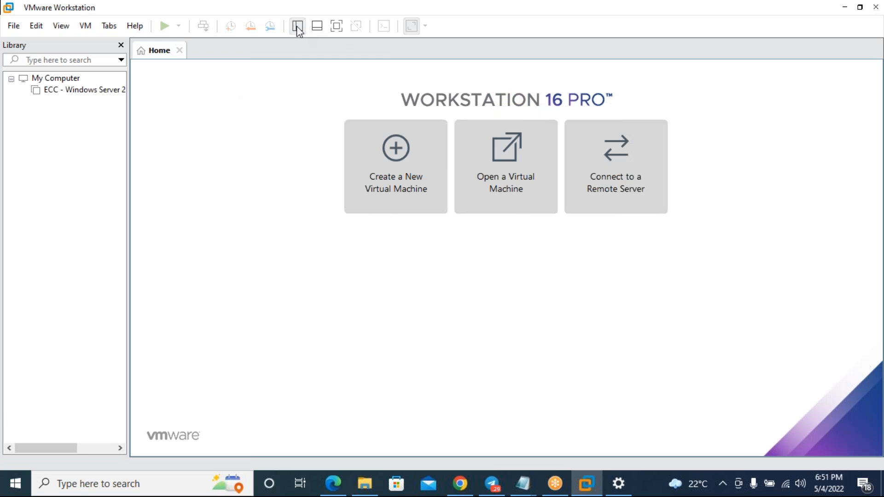
pyautogui.click(297, 26)
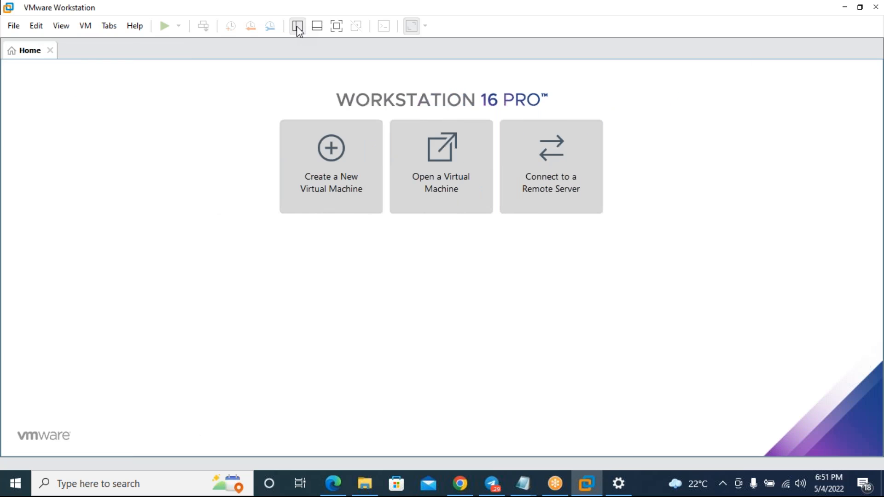
pyautogui.click(298, 27)
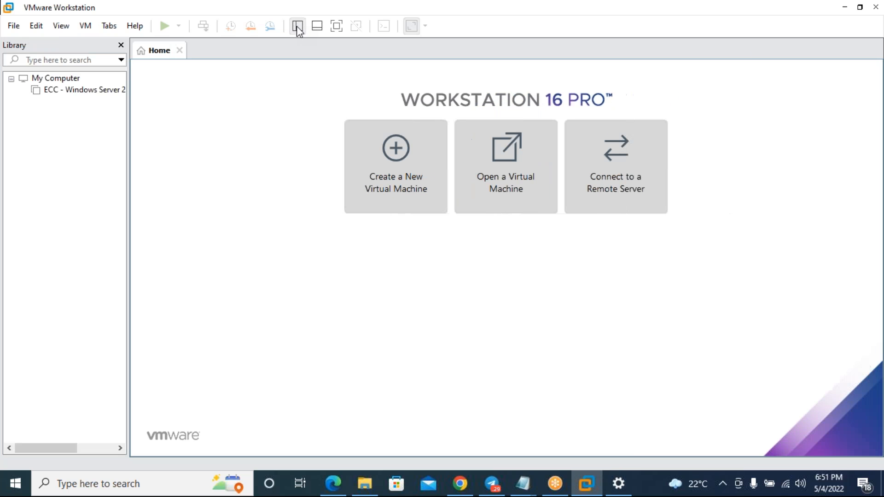
pyautogui.click(75, 92)
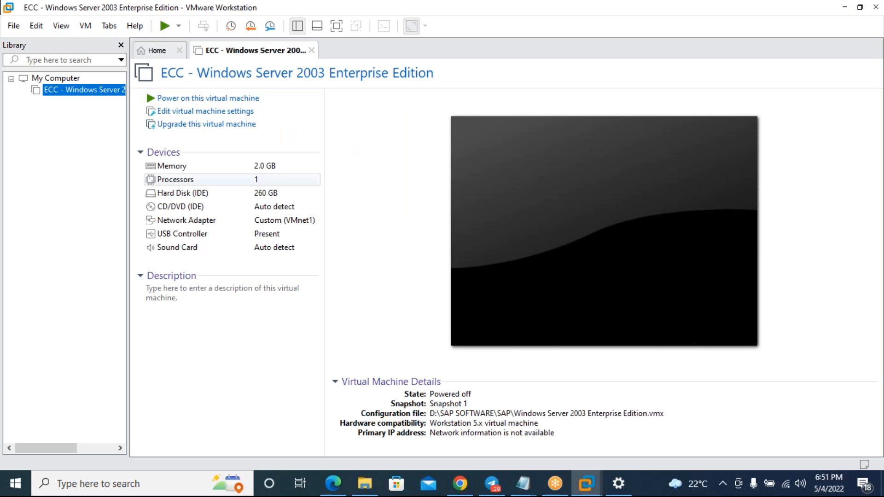
pyautogui.click(299, 26)
pyautogui.click(300, 26)
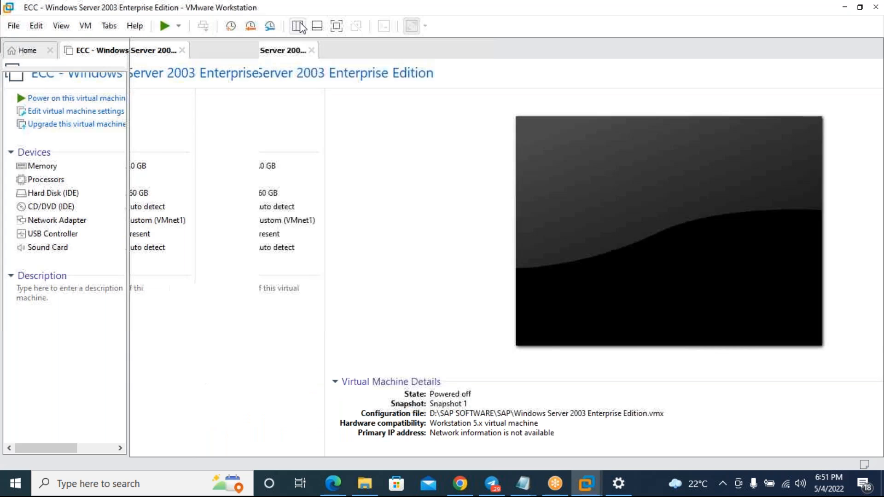
pyautogui.click(62, 91)
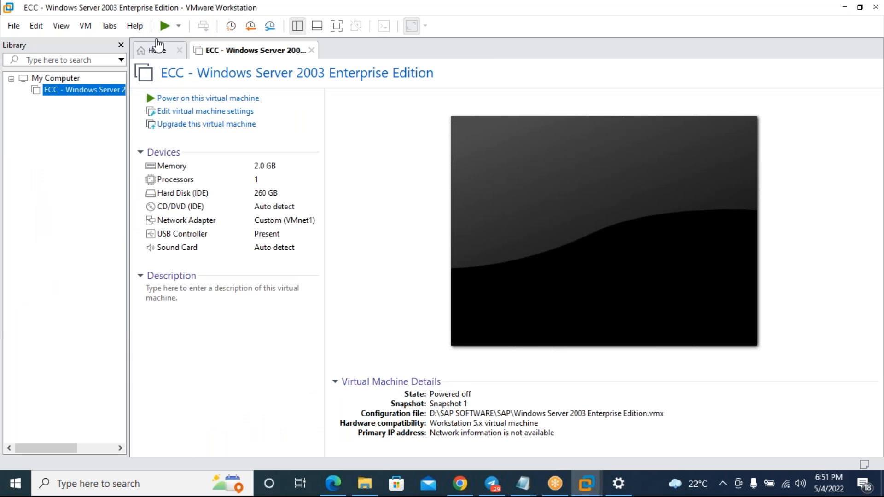
pyautogui.click(204, 102)
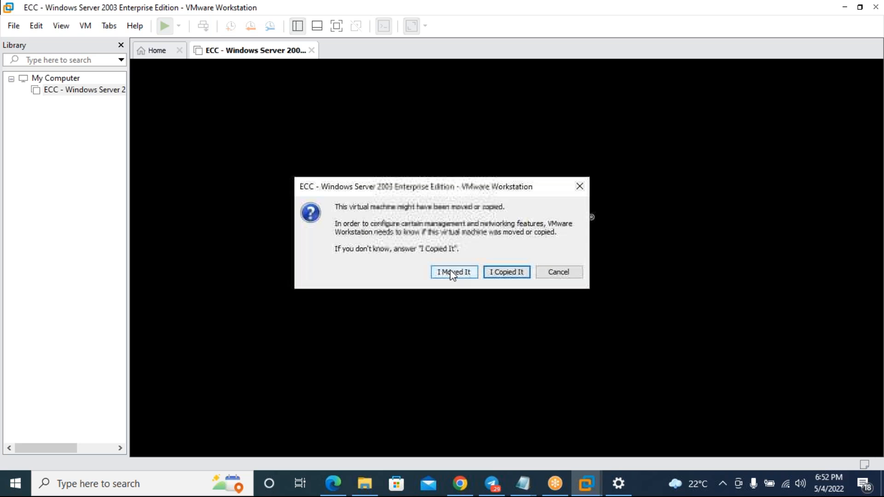
# - Move the moved-or-copied question dialog up and to the left, out of the way
pyautogui.moveTo(441, 195); pyautogui.dragTo(316, 145)
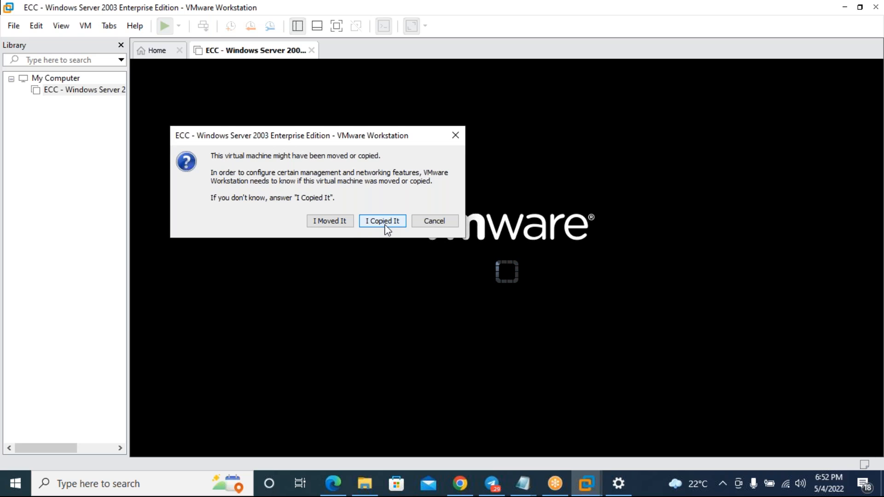
pyautogui.moveTo(344, 142); pyautogui.dragTo(328, 78)
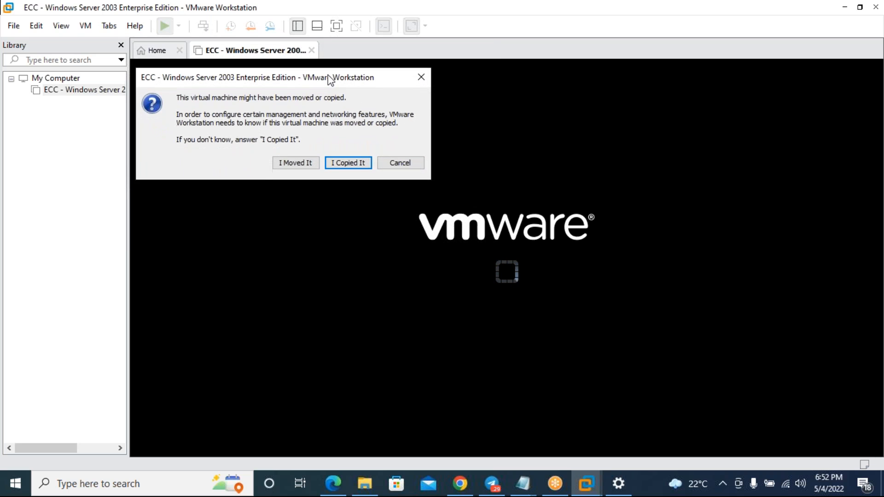
# - Answer 'I Copied It', set Keep Aspect Ratio Stretch, and return to full screen
pyautogui.click(351, 164)
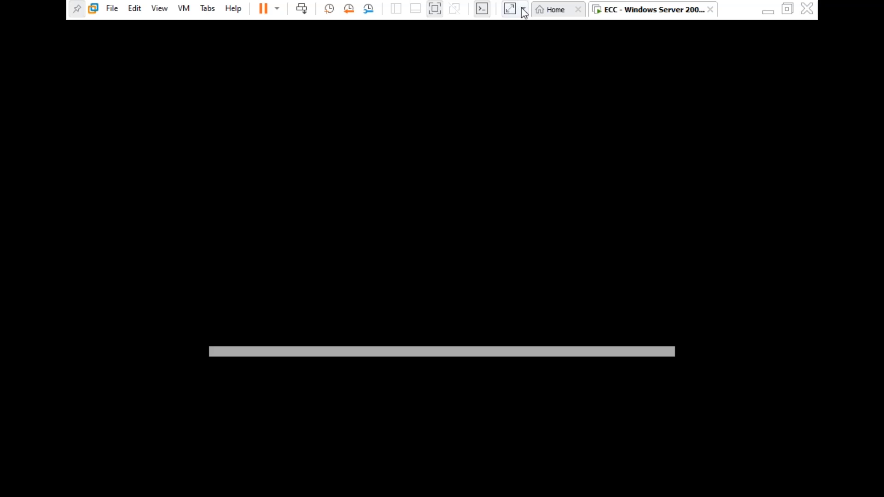
pyautogui.click(522, 9)
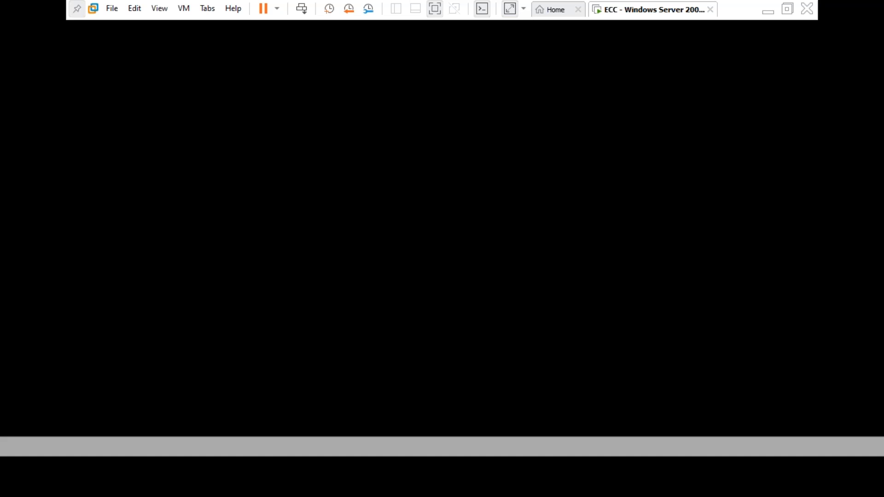
pyautogui.click(432, 13)
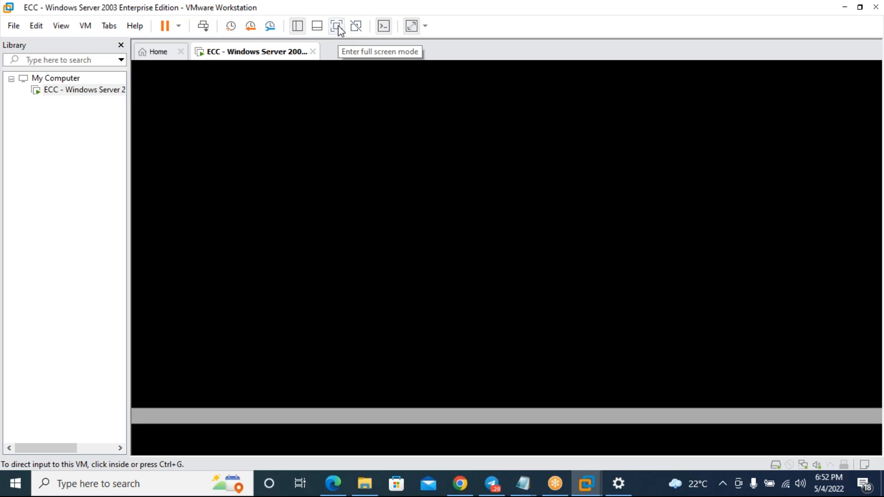
pyautogui.click(424, 26)
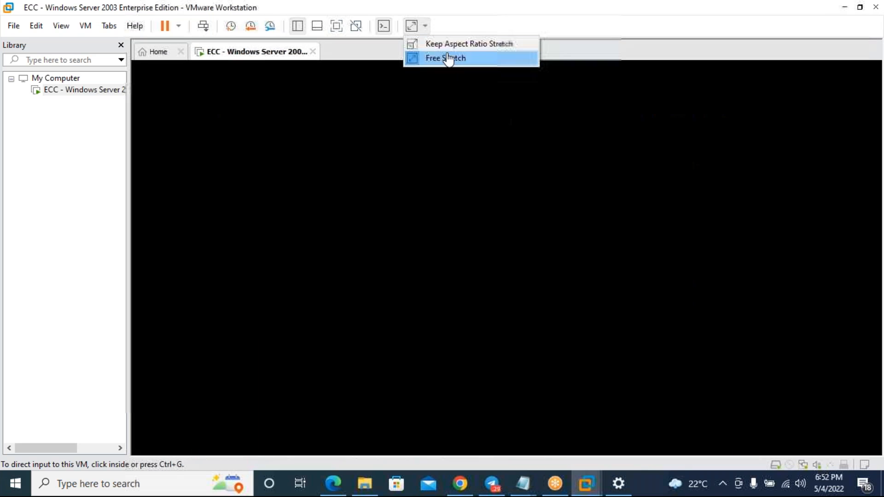
pyautogui.click(448, 44)
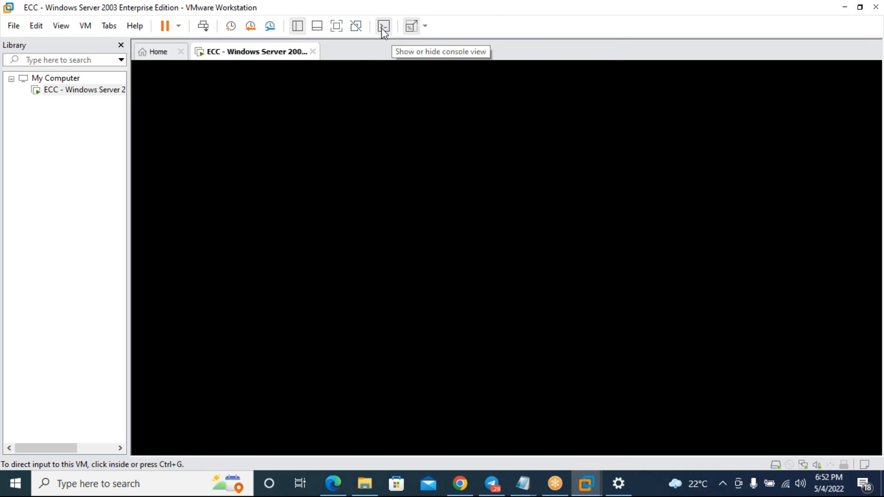
pyautogui.click(335, 29)
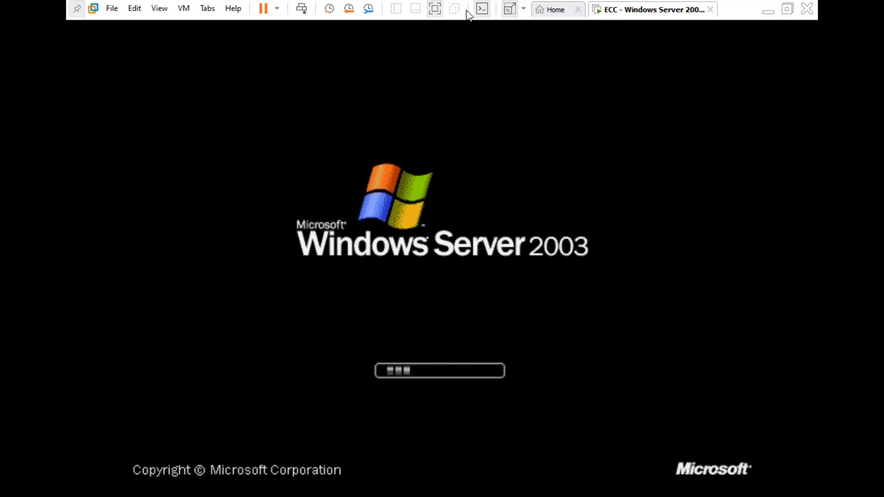
# - Exit full screen to the windowed view while the ECC guest boots
pyautogui.click(436, 13)
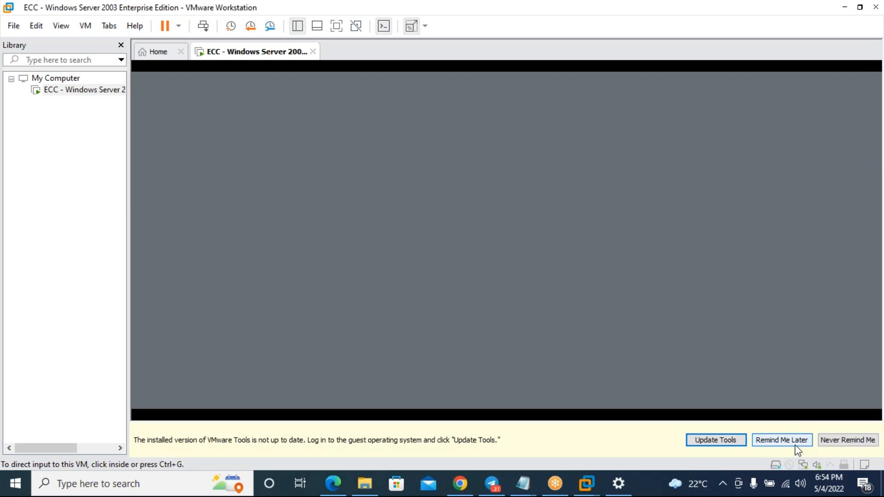
# - Postpone the VMware Tools update reminder and show the ECC VM full screen
pyautogui.click(795, 444)
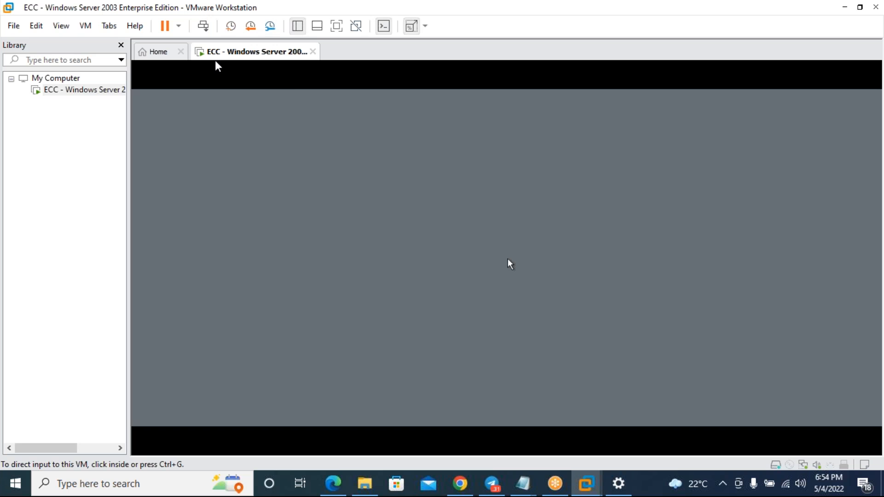
pyautogui.click(336, 25)
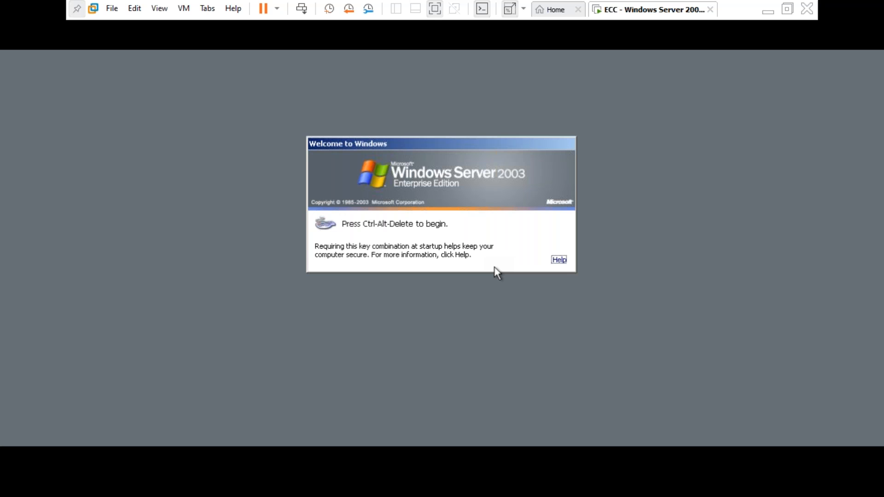
# - Send Ctrl+Alt+Del to the ECC VM and enter the account password at the Windows logon prompt, retyping it once
pyautogui.press('ctrl+alt+Insert')
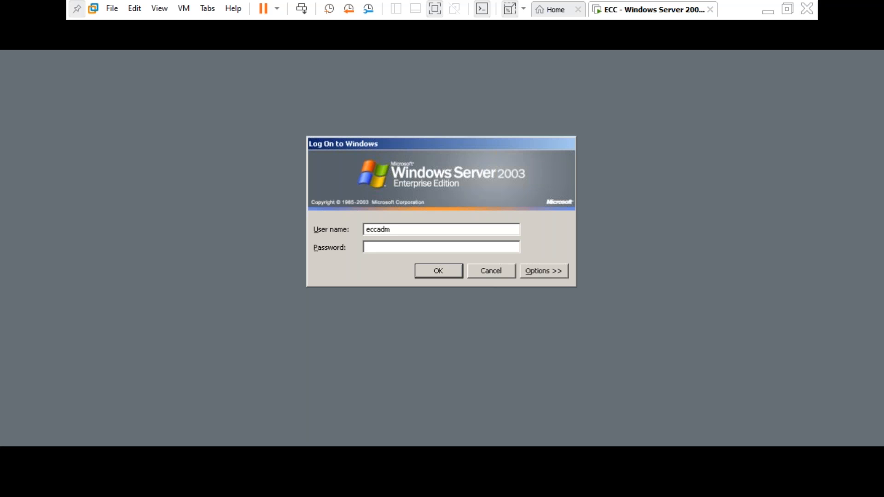
pyautogui.write('*****')
pyautogui.press('BackSpace')
pyautogui.press('BackSpace')
pyautogui.press('BackSpace')
pyautogui.press('BackSpace')
pyautogui.press('BackSpace')
pyautogui.write('********')
# - Submit the logon, give 'Security issue' as the unexpected-shutdown reason, and select the SAP Logon shortcut
pyautogui.press('Return')
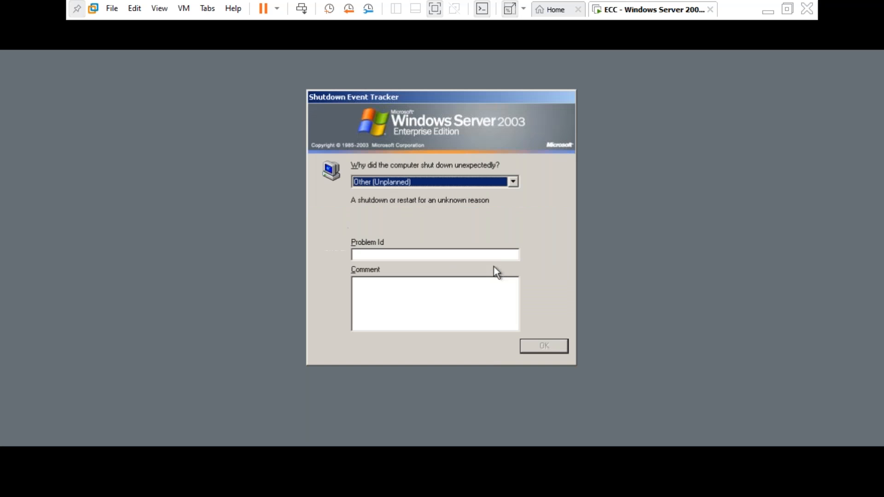
pyautogui.click(471, 184)
pyautogui.click(430, 236)
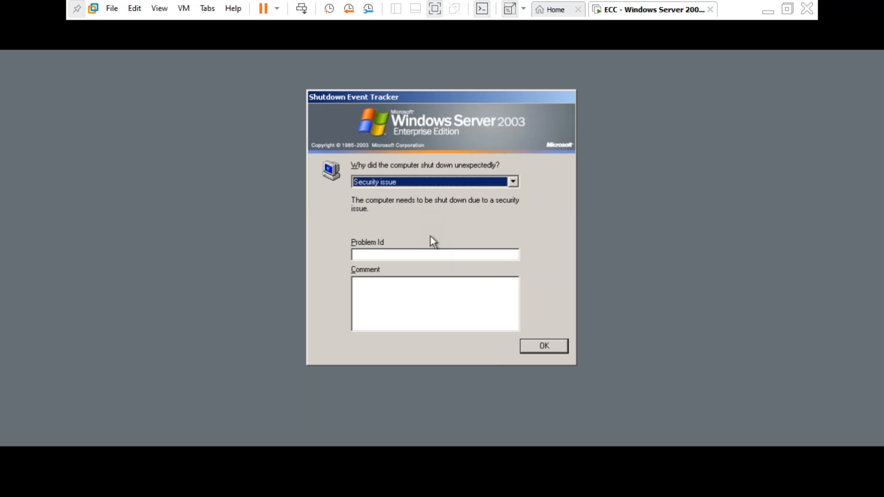
pyautogui.click(542, 345)
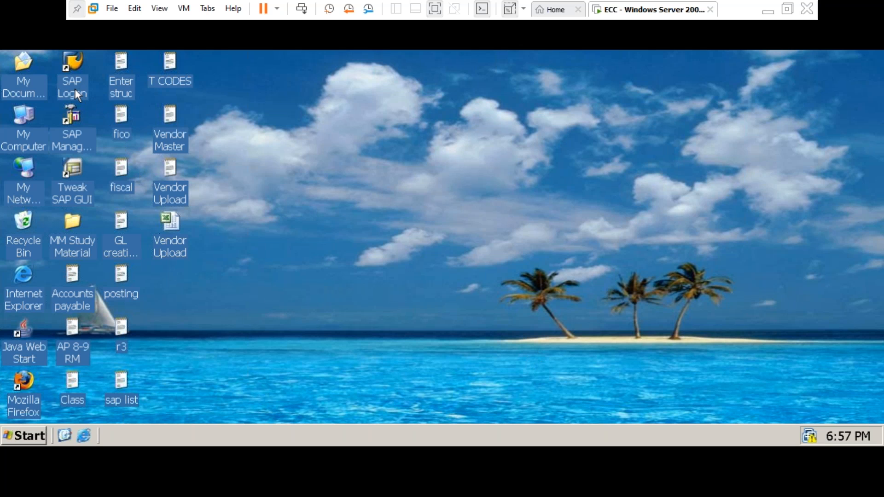
pyautogui.click(76, 88)
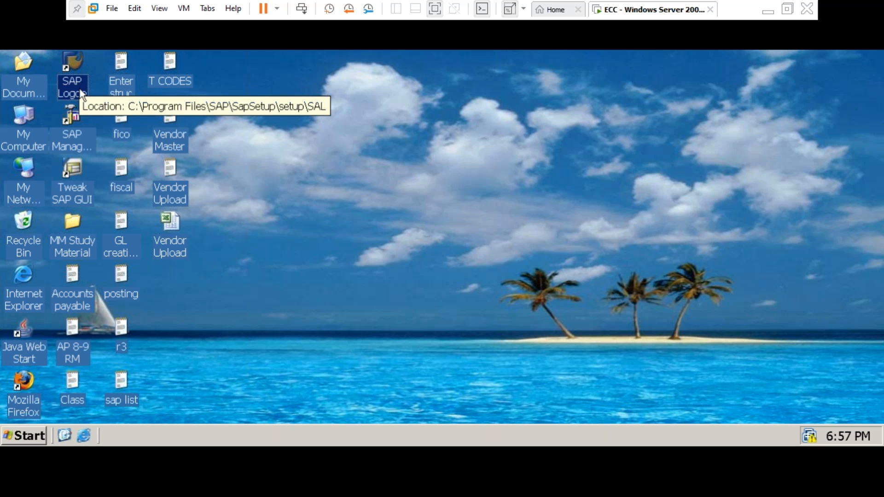
# - Launch SAP Logon 710 from its icon on the ECC VM desktop
pyautogui.doubleClick(78, 80)
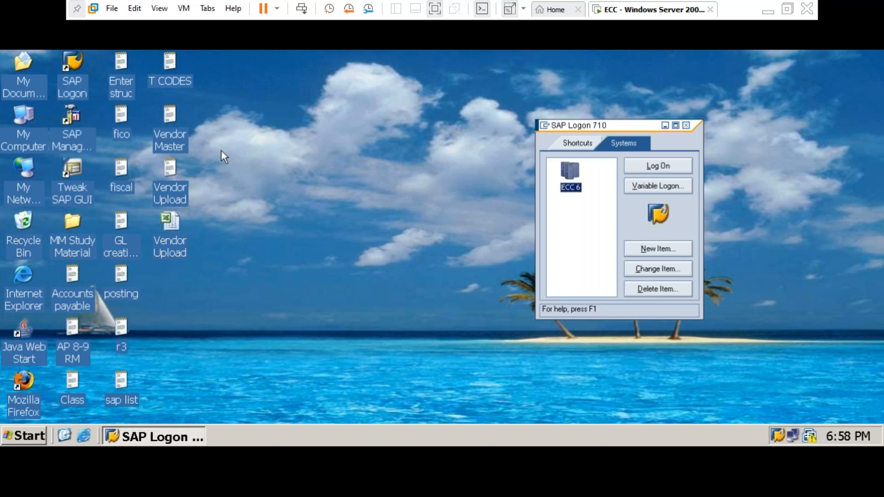
# - Try logging on to ECC 6, then answer No to the 'Logon balancing error 88' dialog
pyautogui.click(648, 170)
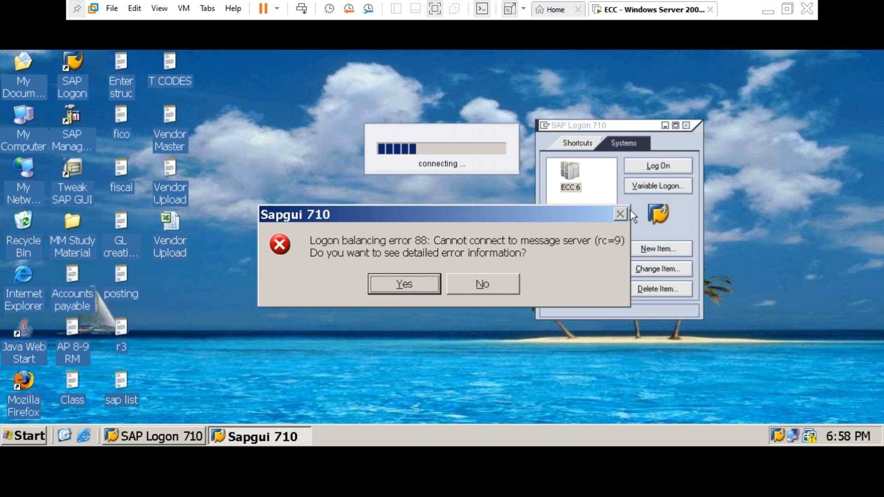
pyautogui.click(469, 287)
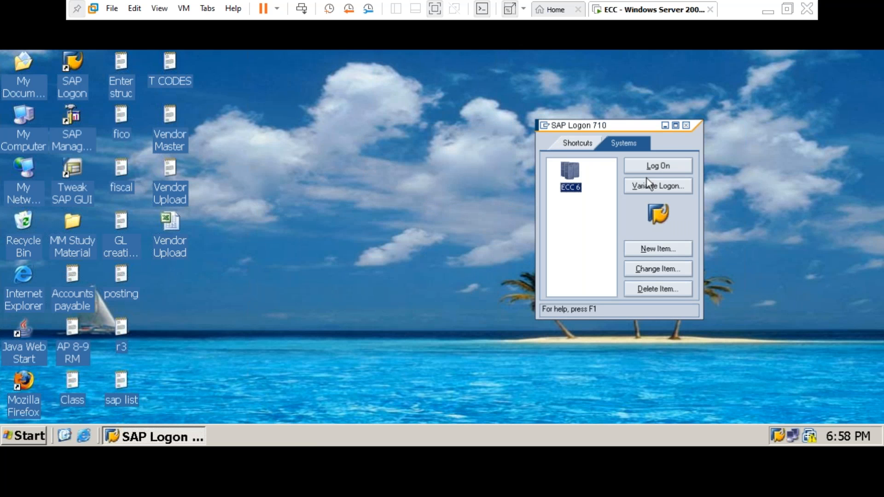
# - Drag the SAP Logon 710 window higher up and select the SAP Management Console shortcut
pyautogui.moveTo(581, 128); pyautogui.dragTo(589, 84)
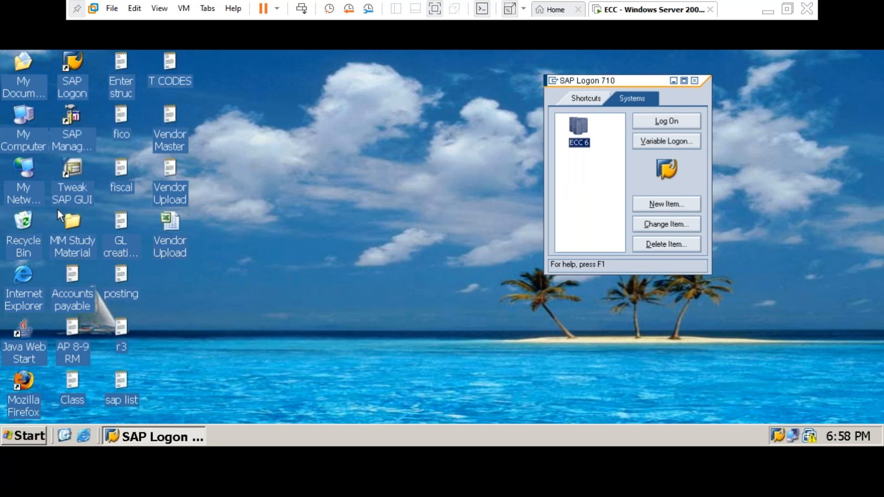
pyautogui.click(72, 144)
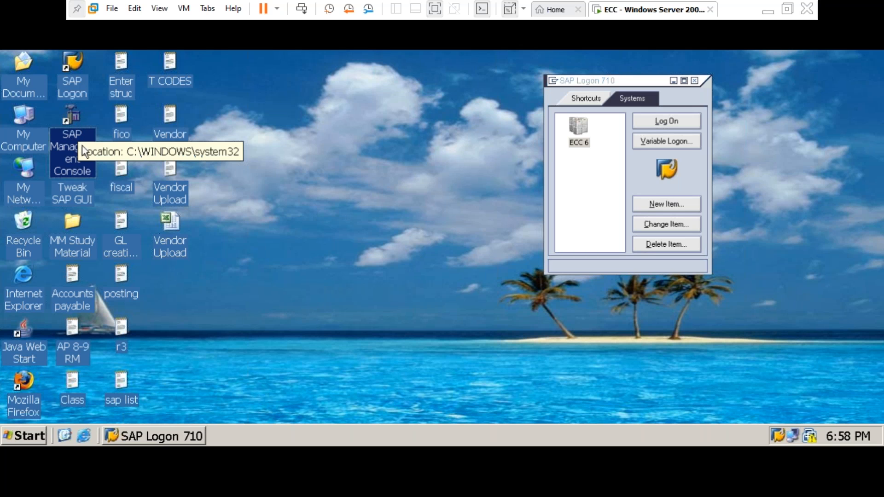
pyautogui.click(78, 87)
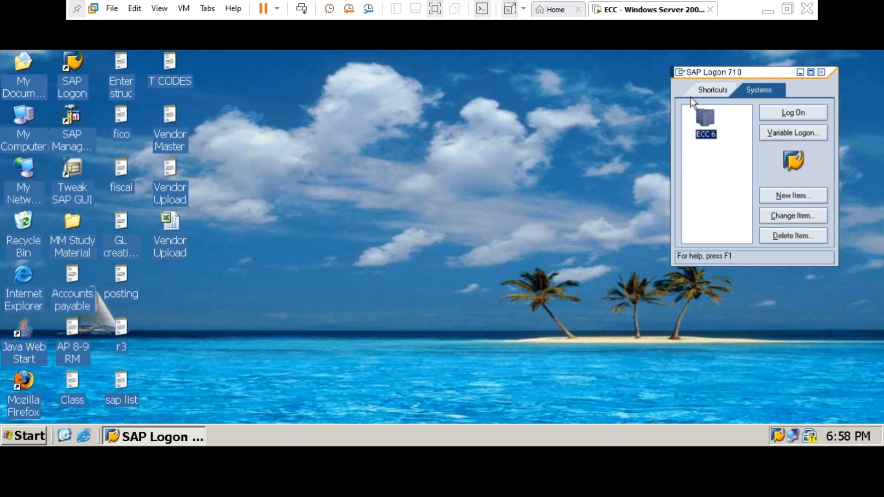
pyautogui.click(86, 134)
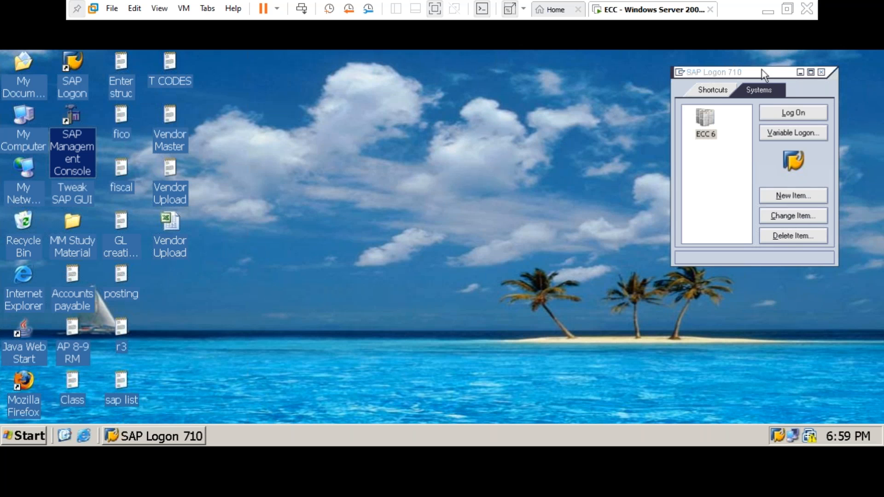
# - Move SAP Logon further to the upper right and select the SAP Management Console shortcut
pyautogui.moveTo(761, 75); pyautogui.dragTo(774, 61)
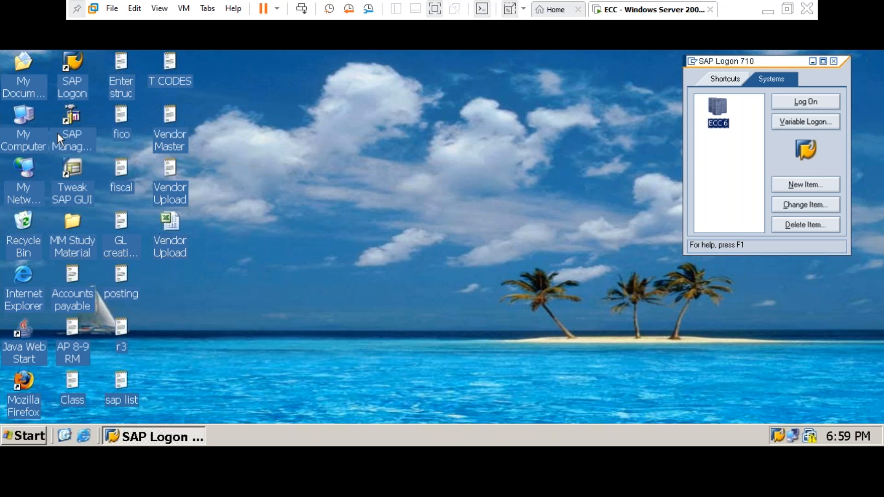
pyautogui.click(77, 133)
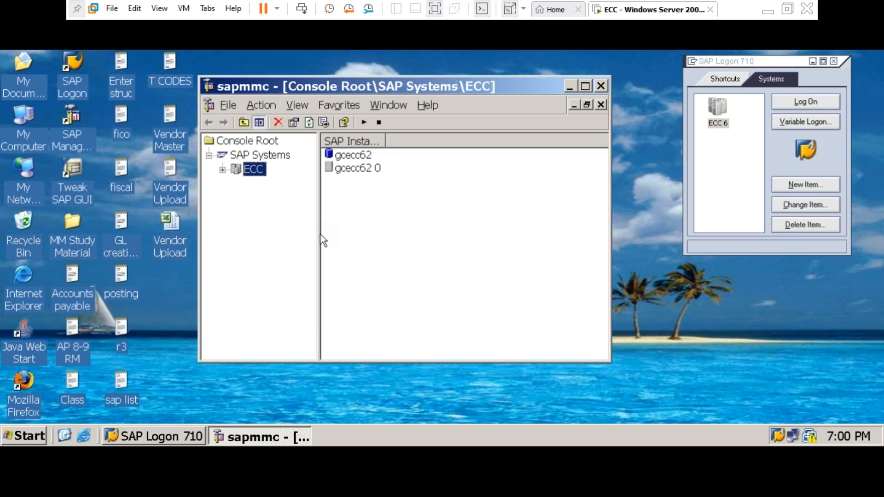
# - Expand ECC and its gcecc62 0 instance, widening the tree pane so node names show fully
pyautogui.moveTo(321, 235); pyautogui.dragTo(307, 233)
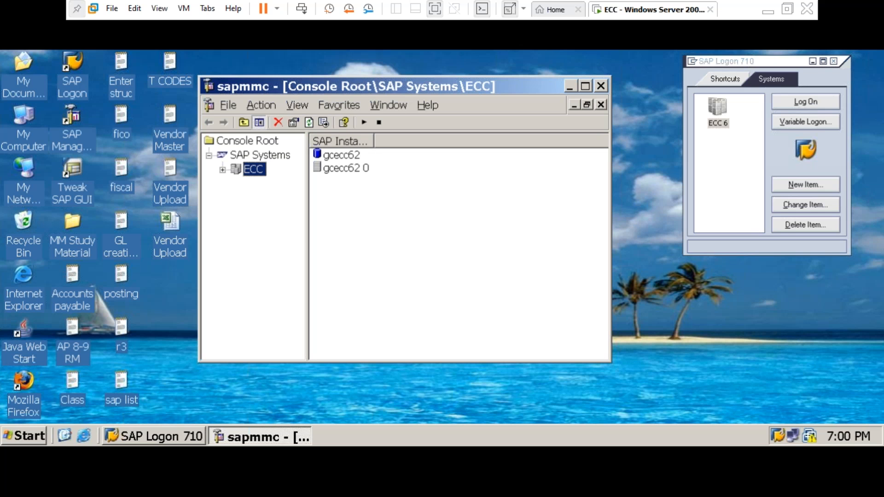
pyautogui.click(223, 169)
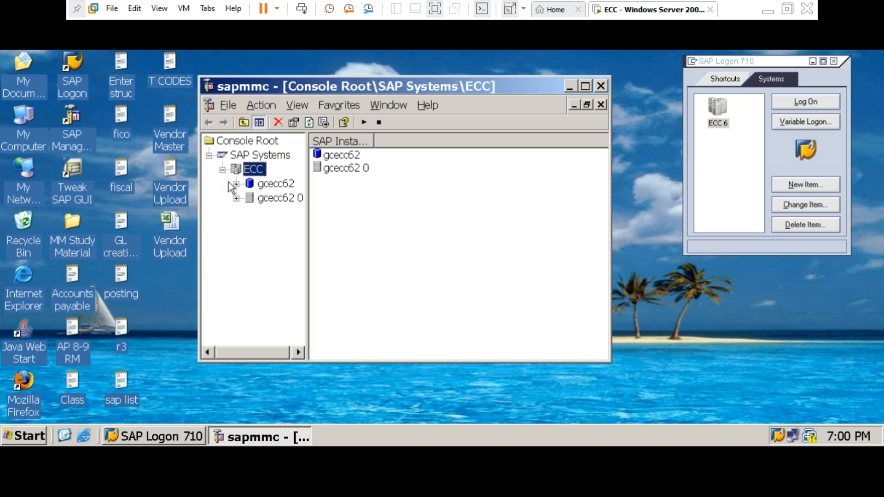
pyautogui.click(236, 198)
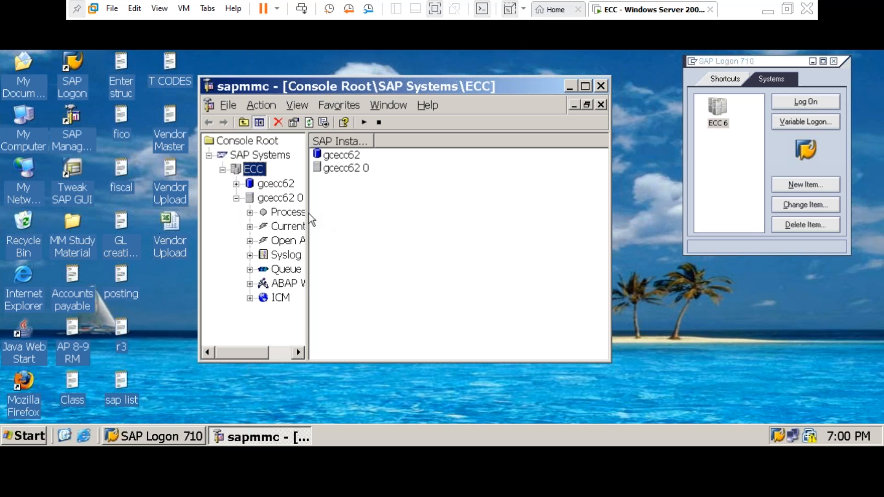
pyautogui.moveTo(309, 215); pyautogui.dragTo(354, 244)
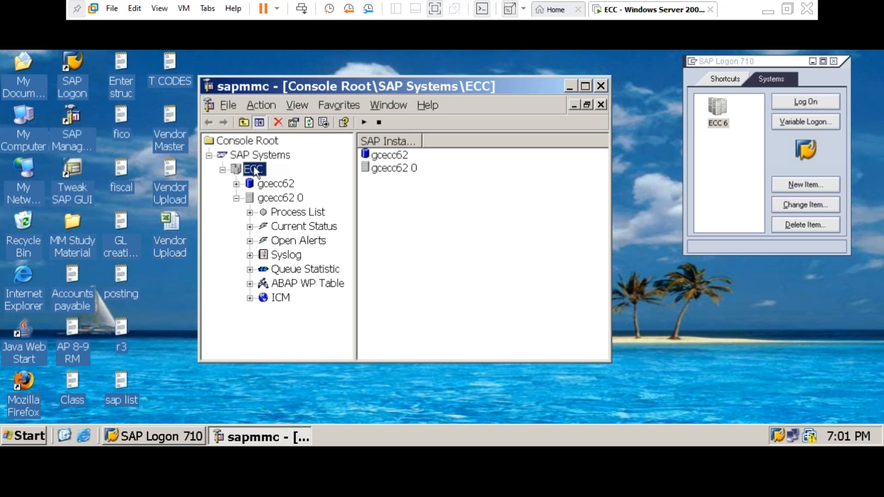
# - Choose Start from the ECC system's context menu
pyautogui.rightClick(255, 174)
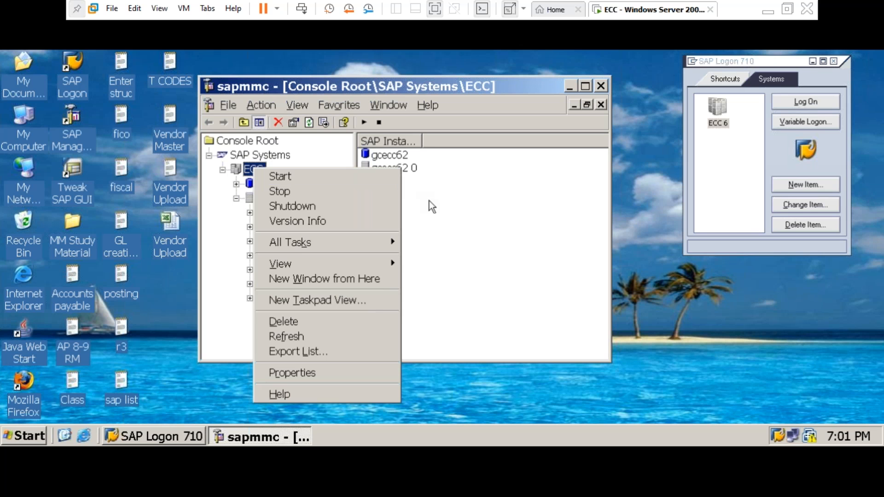
pyautogui.click(277, 179)
pyautogui.rightClick(256, 174)
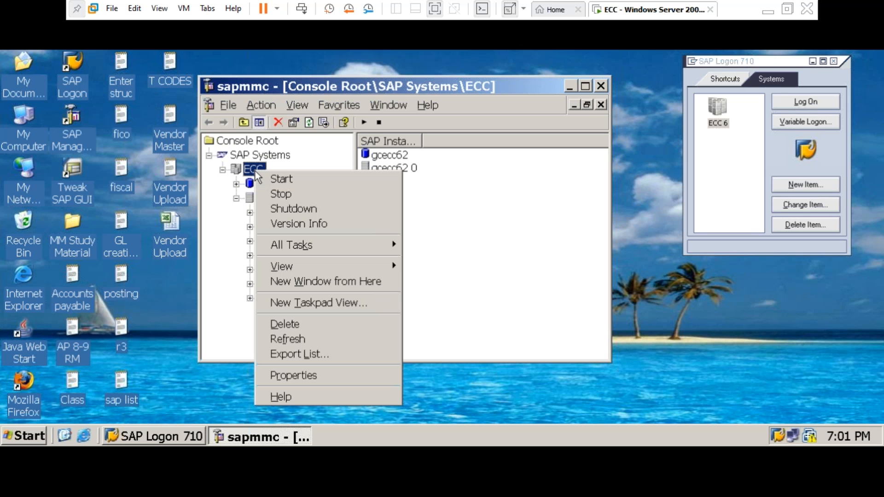
pyautogui.click(278, 183)
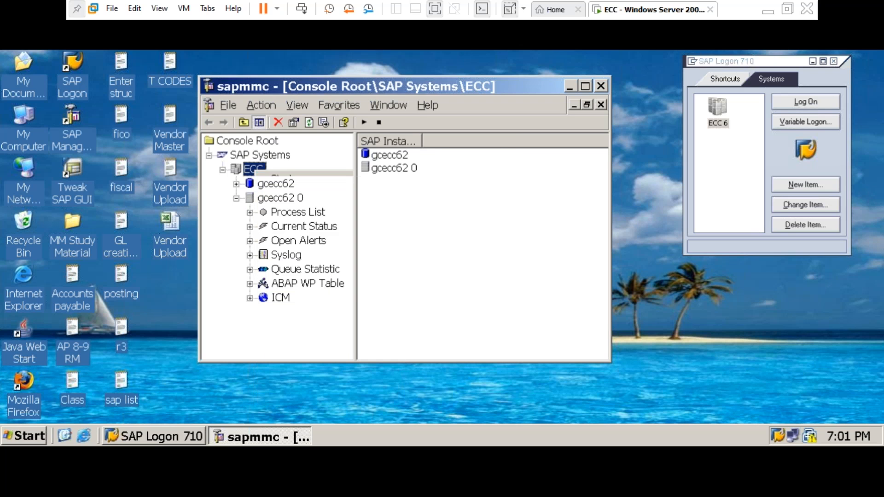
# - Enter the OS user's password in WebService Authentication and confirm to start ECC
pyautogui.moveTo(397, 151); pyautogui.dragTo(459, 133)
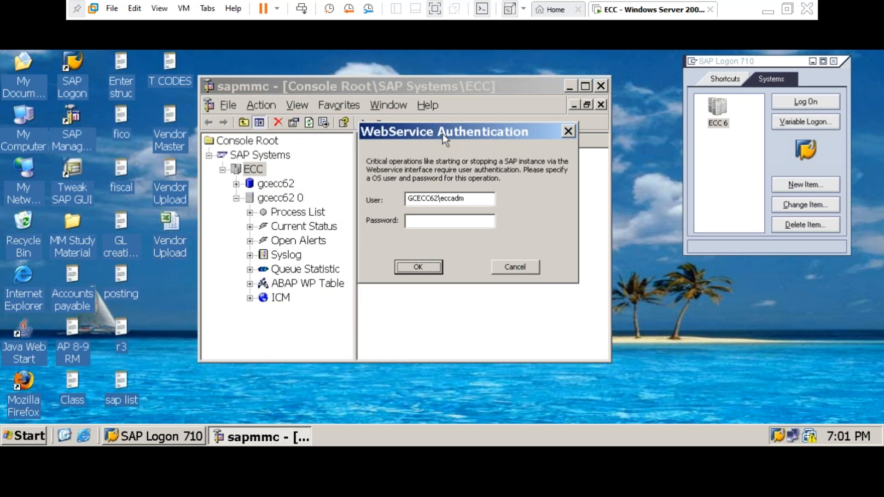
pyautogui.click(431, 220)
pyautogui.write('********')
pyautogui.click(417, 267)
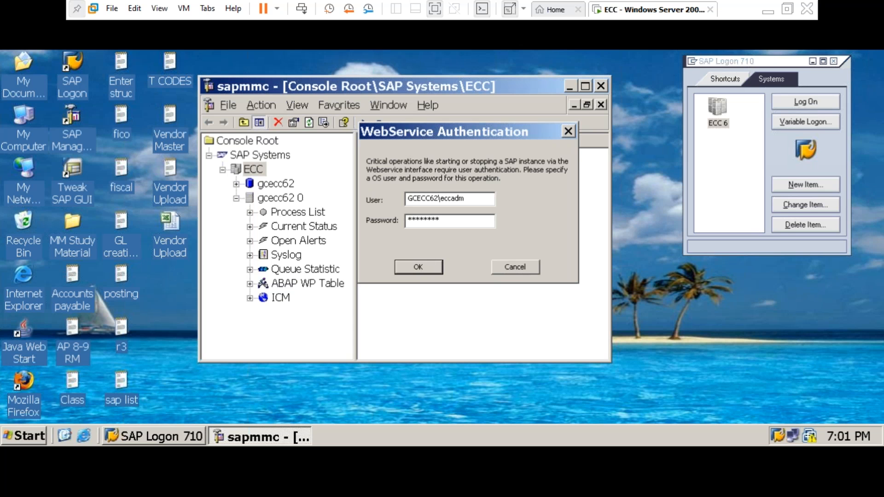
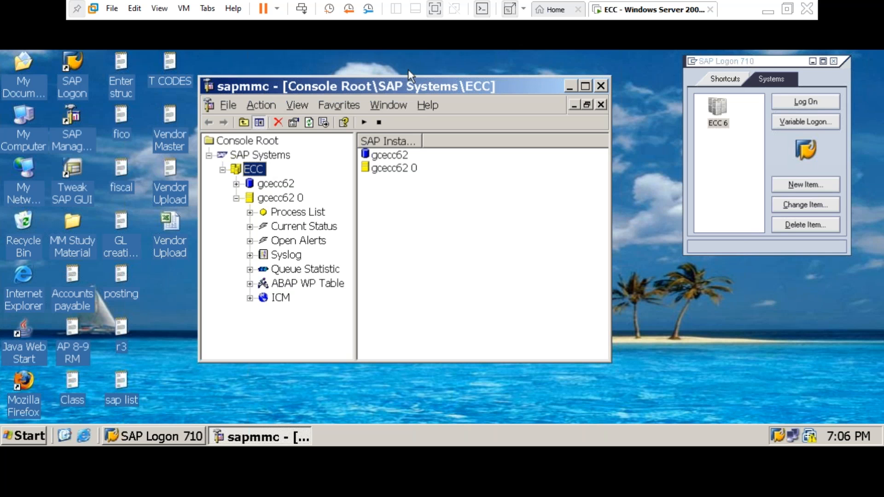
# - Refresh the ECC system repeatedly until ECC and instance gcecc62 0 show green running status
pyautogui.moveTo(398, 85); pyautogui.dragTo(408, 72)
pyautogui.rightClick(264, 158)
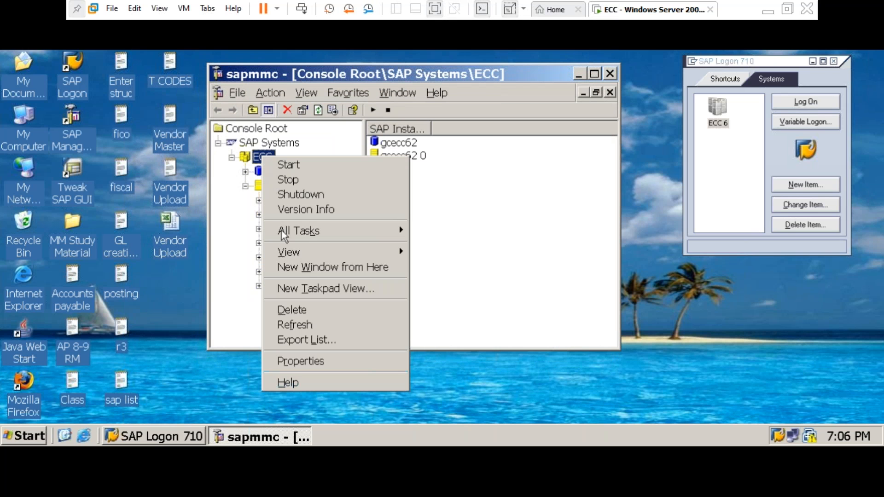
pyautogui.click(302, 322)
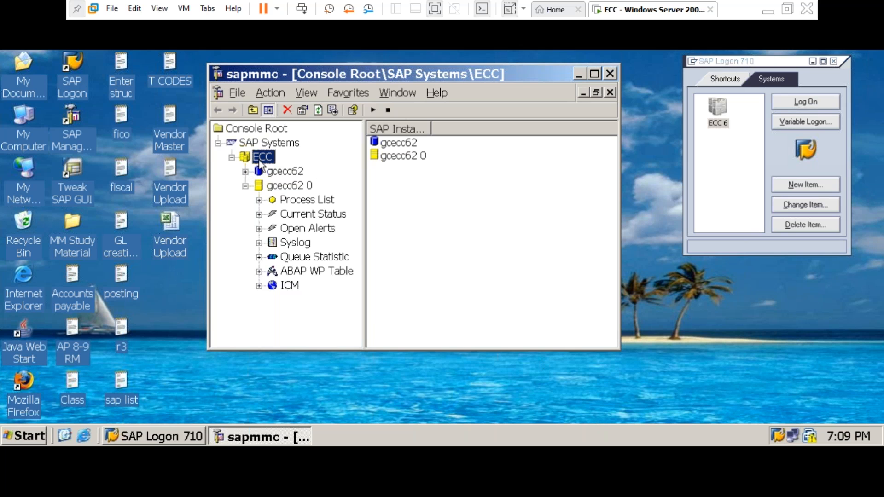
pyautogui.rightClick(261, 164)
pyautogui.click(322, 328)
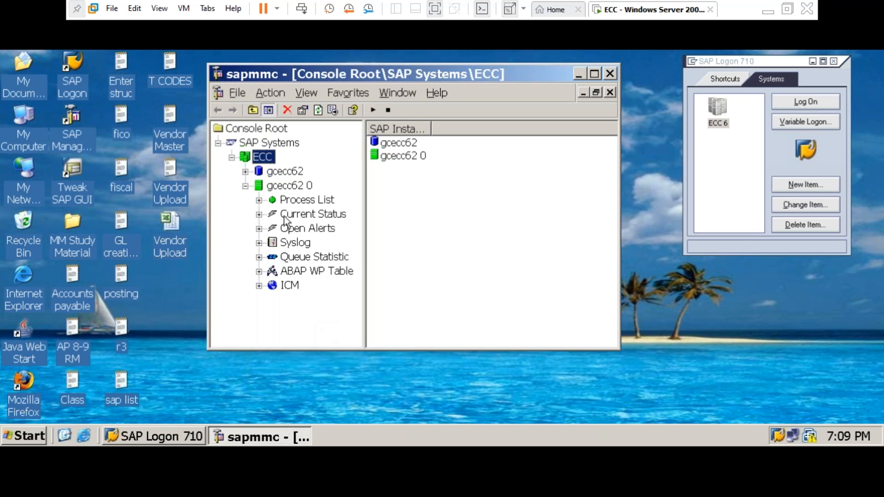
pyautogui.rightClick(265, 158)
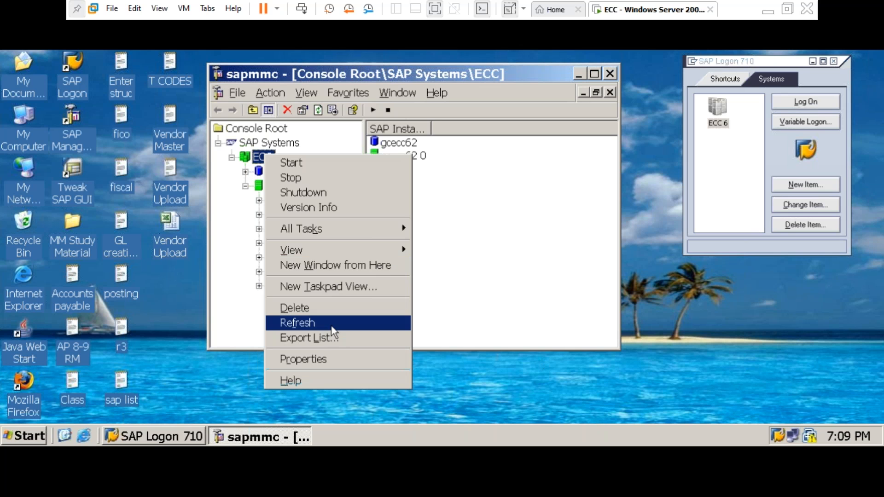
pyautogui.click(335, 322)
pyautogui.rightClick(265, 158)
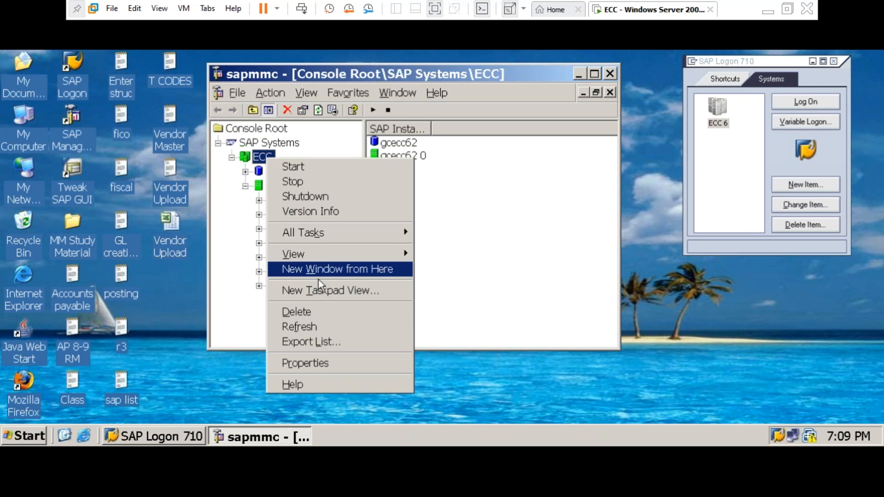
pyautogui.click(325, 325)
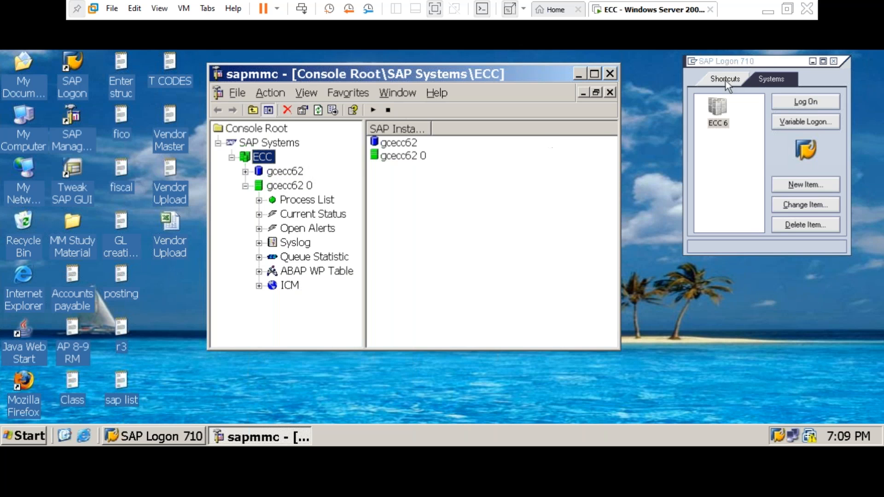
# - Reposition the management console, check SAP Logon, then bring the console back to front
pyautogui.moveTo(535, 75); pyautogui.dragTo(526, 64)
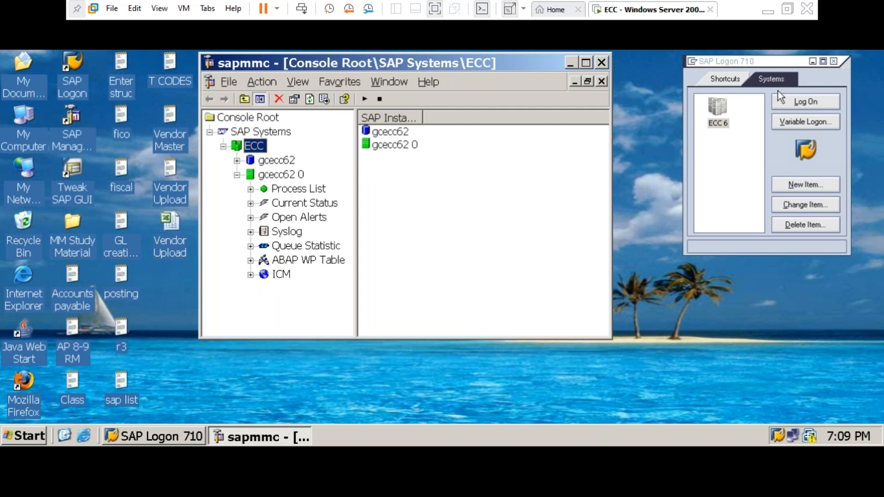
pyautogui.click(795, 111)
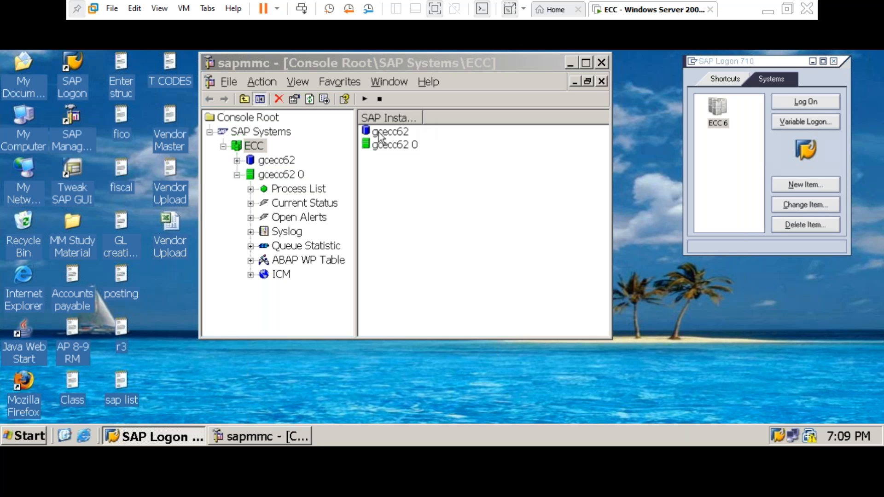
pyautogui.click(430, 57)
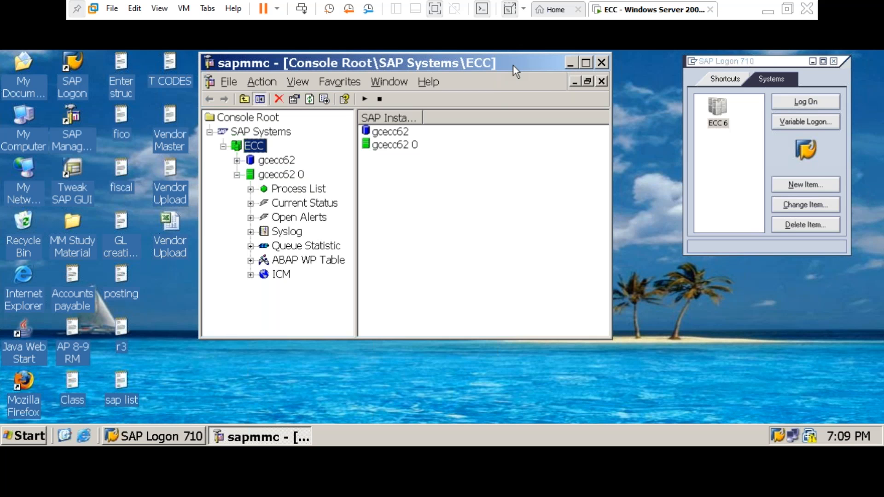
# - Minimise the management console, centre SAP Logon 710 and log on to the ECC 6 entry
pyautogui.click(572, 64)
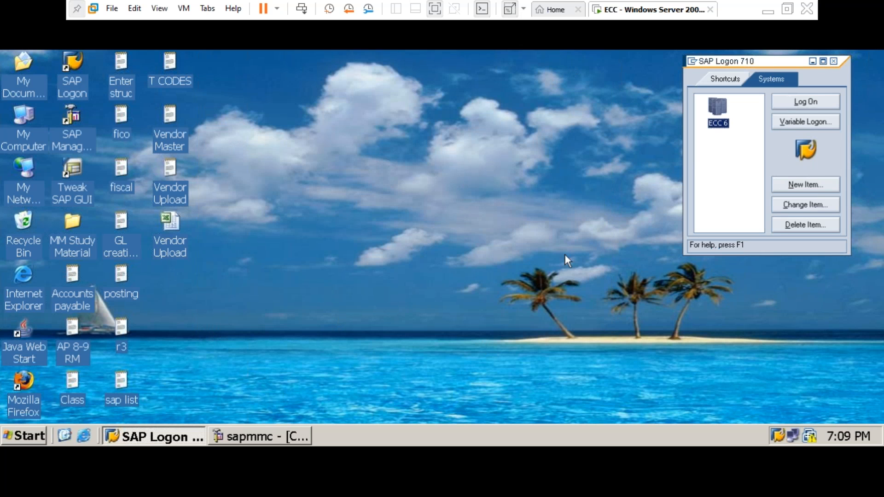
pyautogui.moveTo(725, 60); pyautogui.dragTo(566, 69)
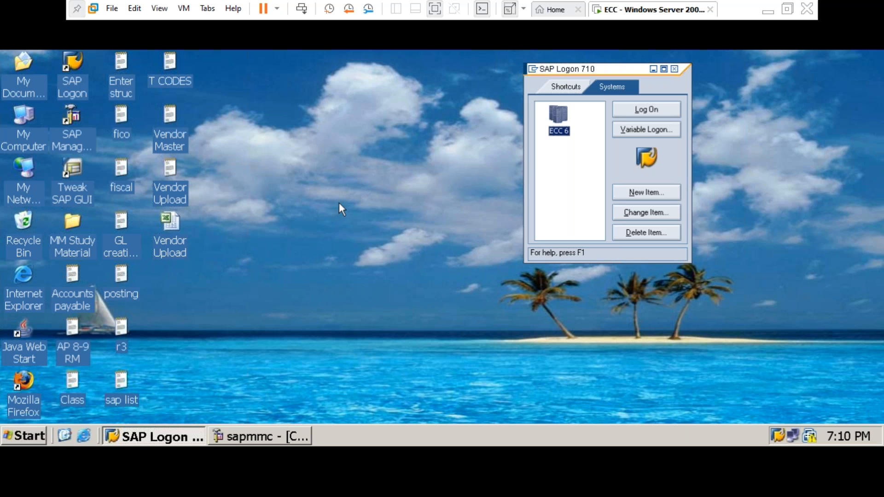
pyautogui.click(284, 440)
pyautogui.click(573, 65)
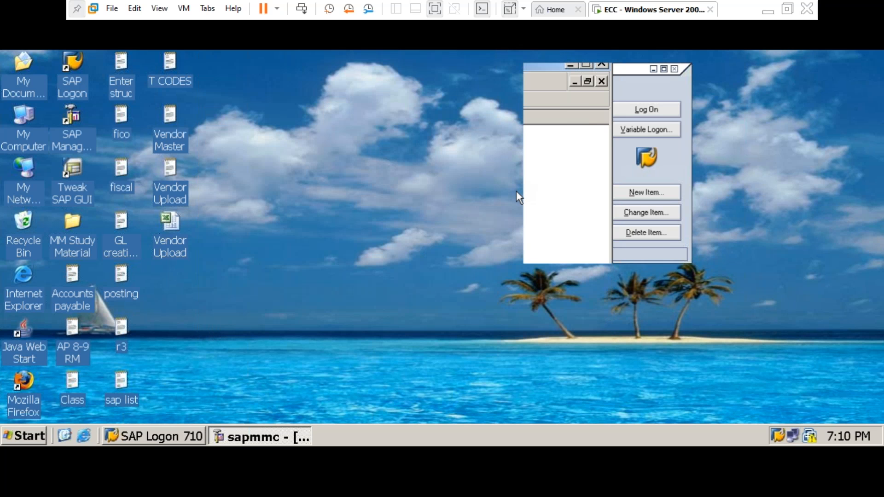
pyautogui.click(620, 85)
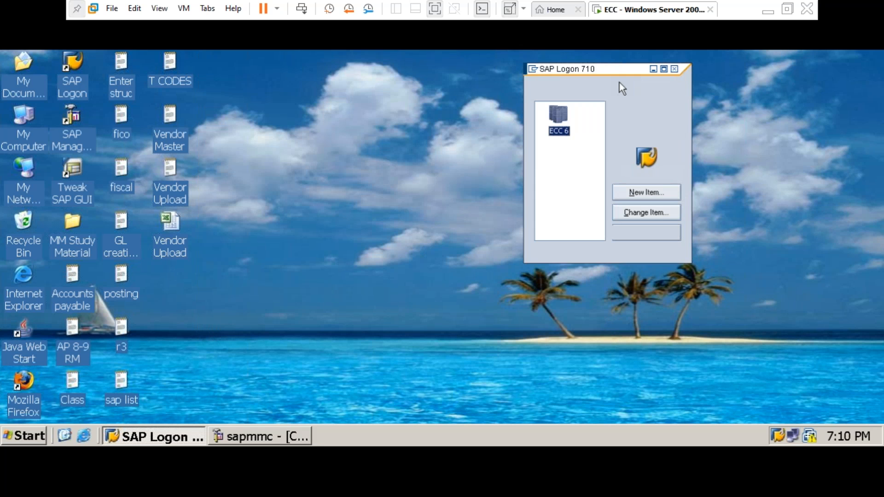
pyautogui.moveTo(608, 71)
pyautogui.mouseDown()
pyautogui.moveTo(529, 66)
pyautogui.moveTo(612, 61)
pyautogui.mouseUp()
pyautogui.click(646, 104)
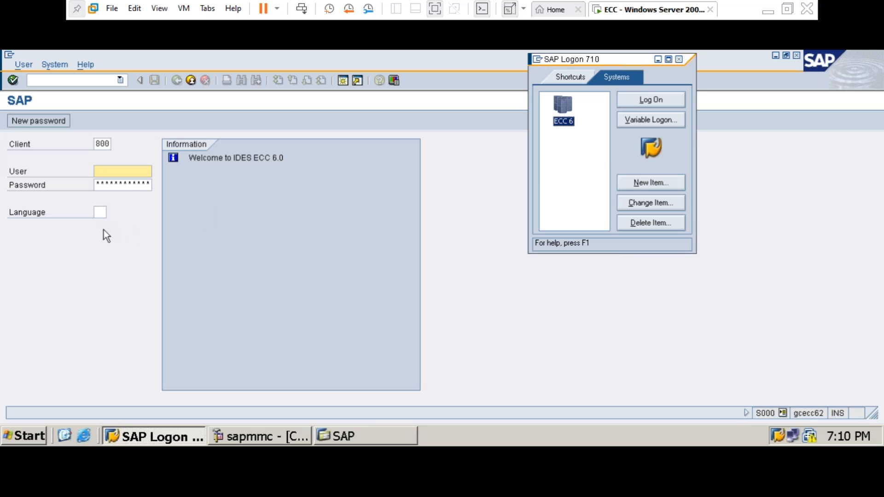
# - Bring the IDES ECC 6.0 logon screen forward and select its client value 800
pyautogui.click(101, 143)
pyautogui.moveTo(102, 142)
pyautogui.mouseDown()
pyautogui.moveTo(111, 142)
pyautogui.moveTo(96, 140)
pyautogui.mouseUp()
pyautogui.click(111, 142)
pyautogui.click(95, 140)
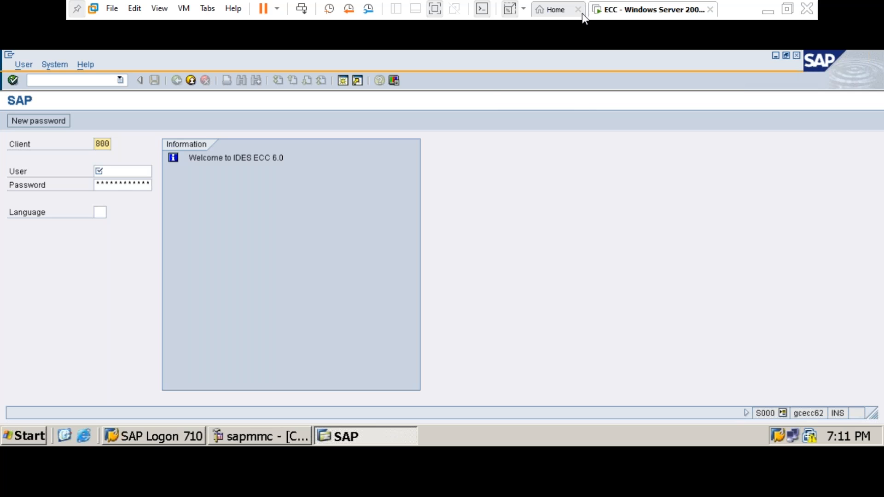
pyautogui.moveTo(96, 144); pyautogui.dragTo(109, 144)
# - Enter the user name, password and language EN for client 800 and confirm the logon
pyautogui.click(106, 144)
pyautogui.click(122, 171)
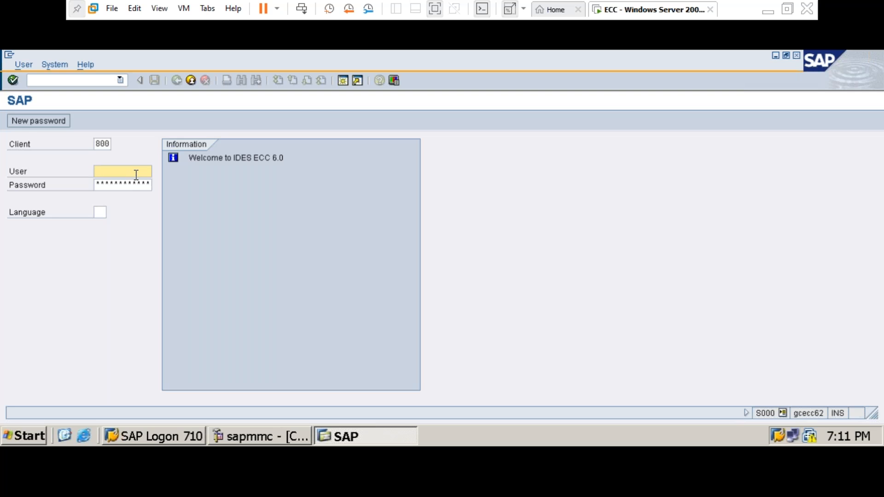
pyautogui.write('sapuser')
pyautogui.press('Tab')
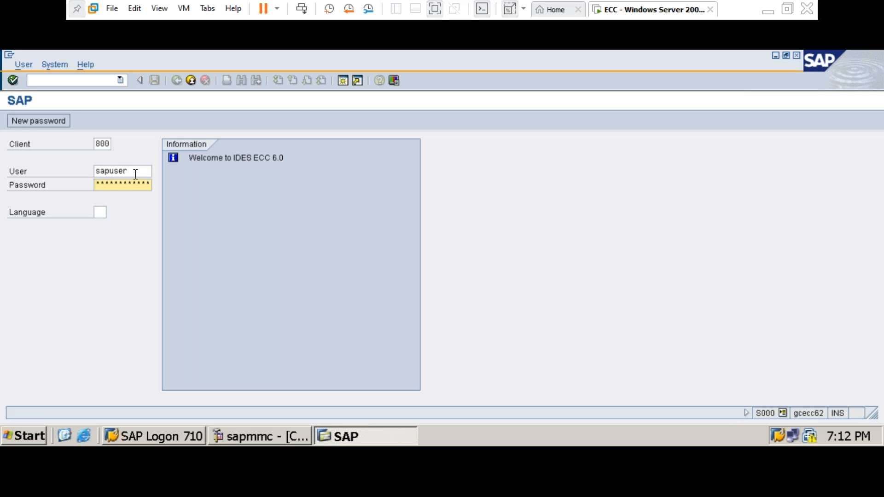
pyautogui.write('********')
pyautogui.press('Tab')
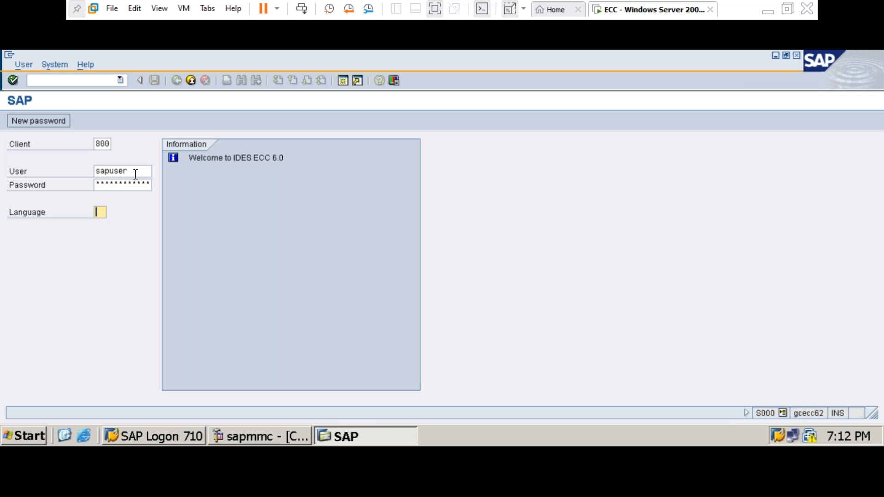
pyautogui.write('en')
pyautogui.click(13, 81)
pyautogui.press('Return')
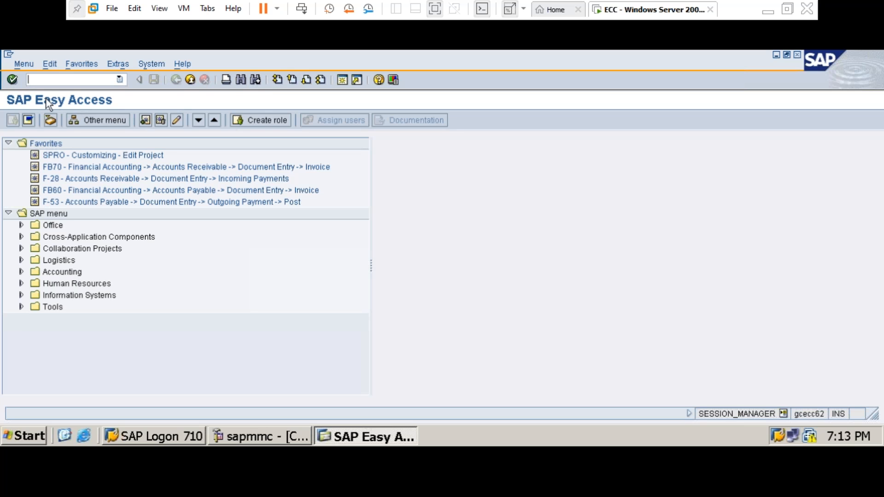
pyautogui.click(43, 80)
pyautogui.click(787, 10)
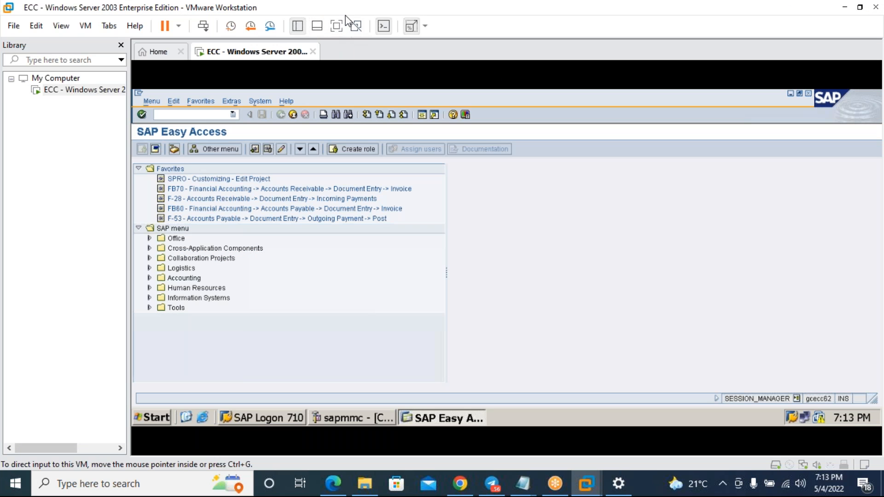
pyautogui.click(336, 27)
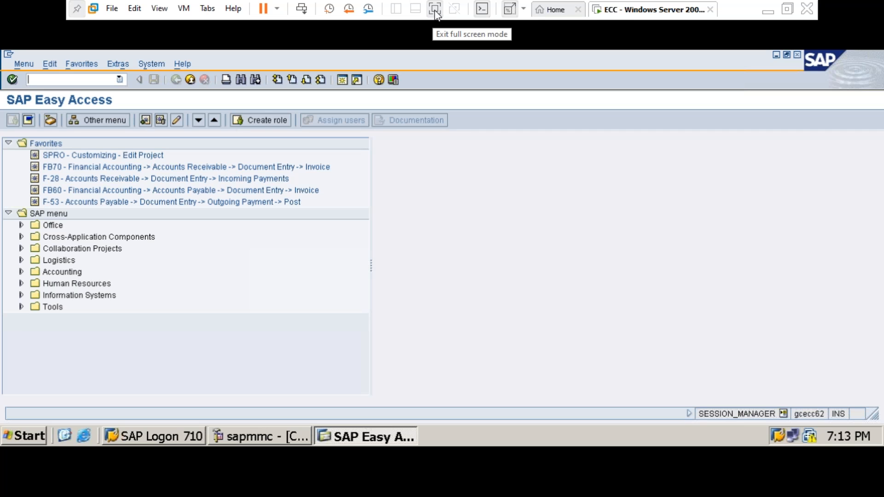
pyautogui.rightClick(621, 10)
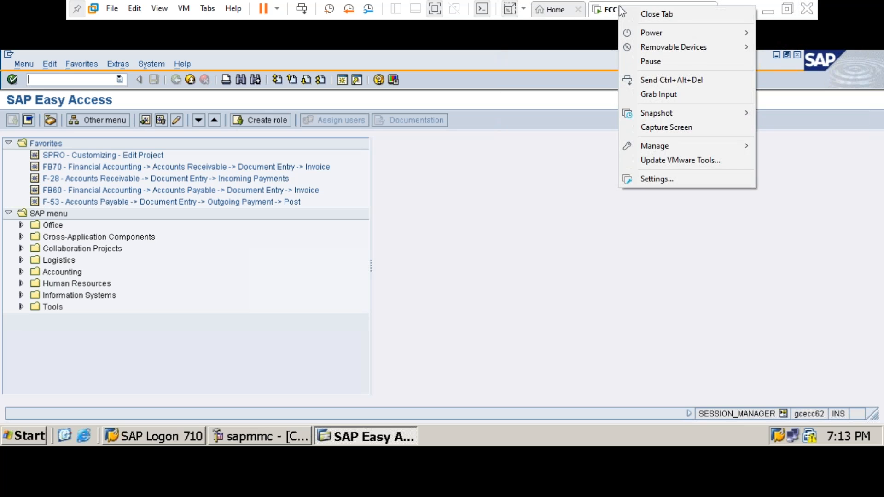
pyautogui.click(602, 8)
pyautogui.rightClick(602, 8)
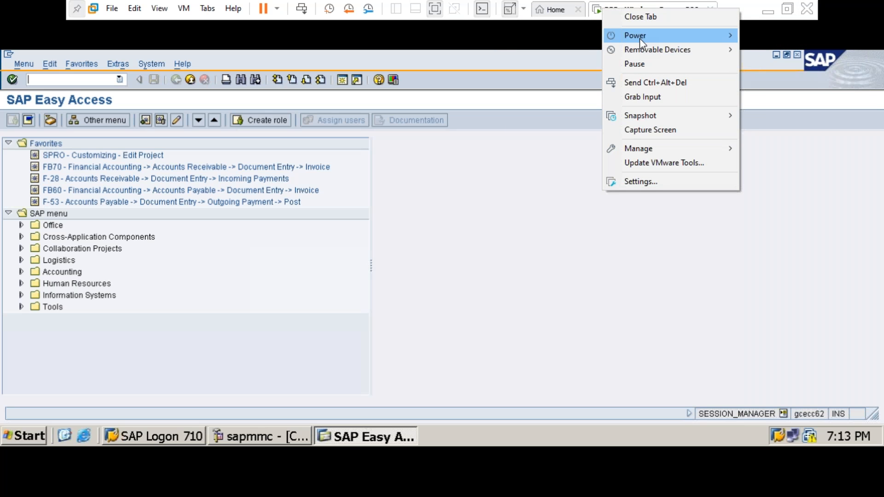
pyautogui.moveTo(639, 38)
pyautogui.click(543, 123)
pyautogui.rightClick(633, 9)
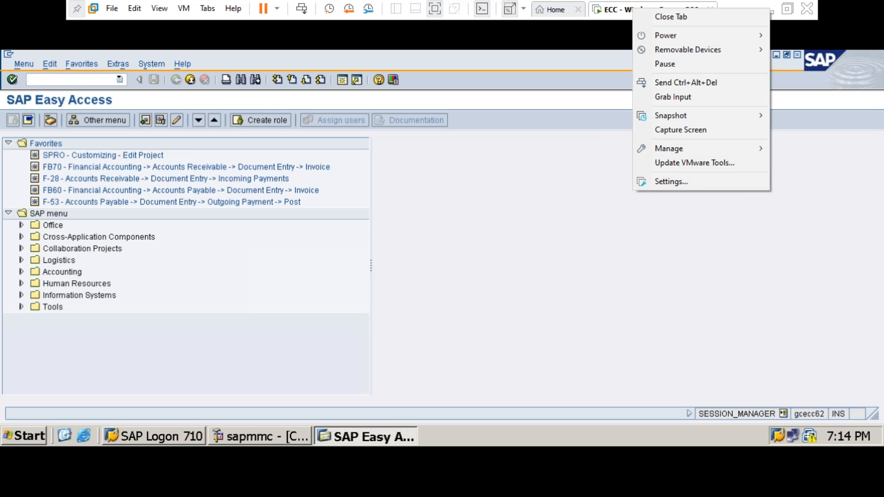
pyautogui.moveTo(673, 37)
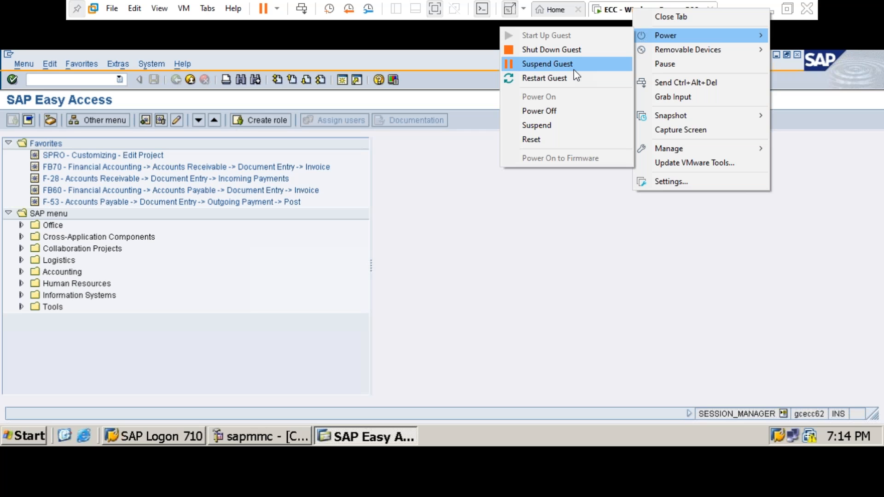
pyautogui.click(477, 269)
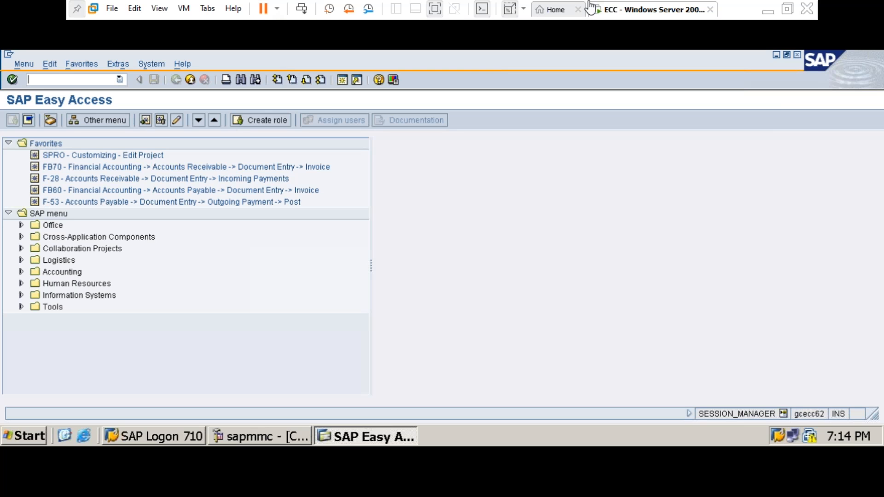
pyautogui.click(264, 9)
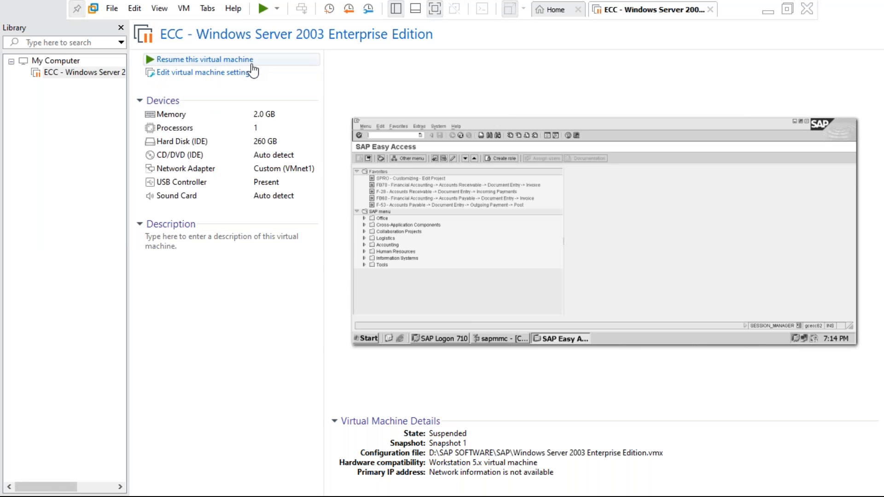
# - Leave full-screen view and quit VMware Workstation with File > Exit
pyautogui.click(787, 9)
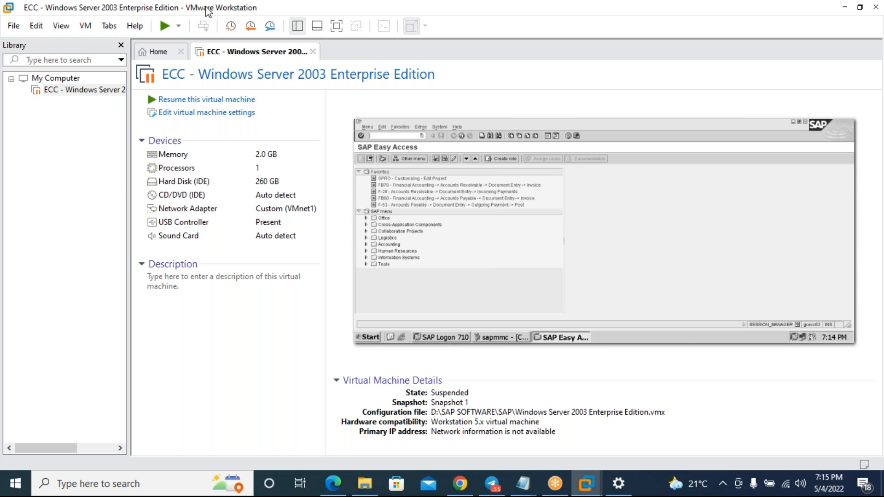
pyautogui.click(14, 28)
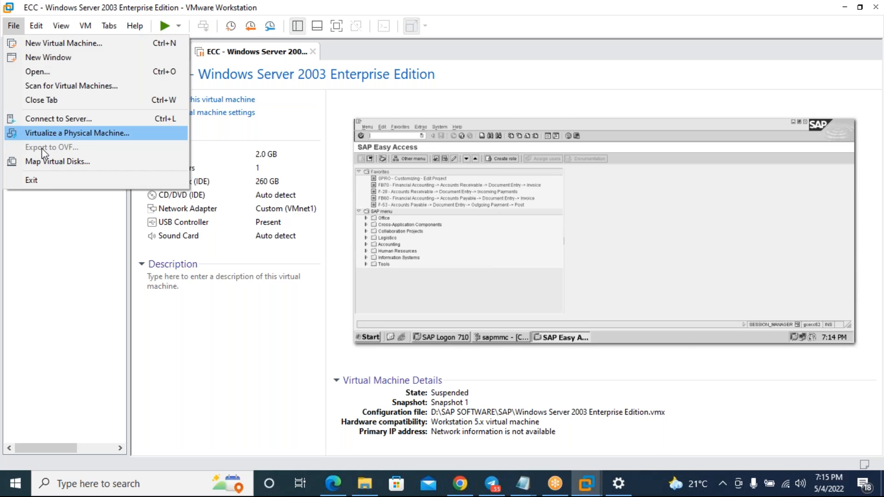
pyautogui.click(47, 183)
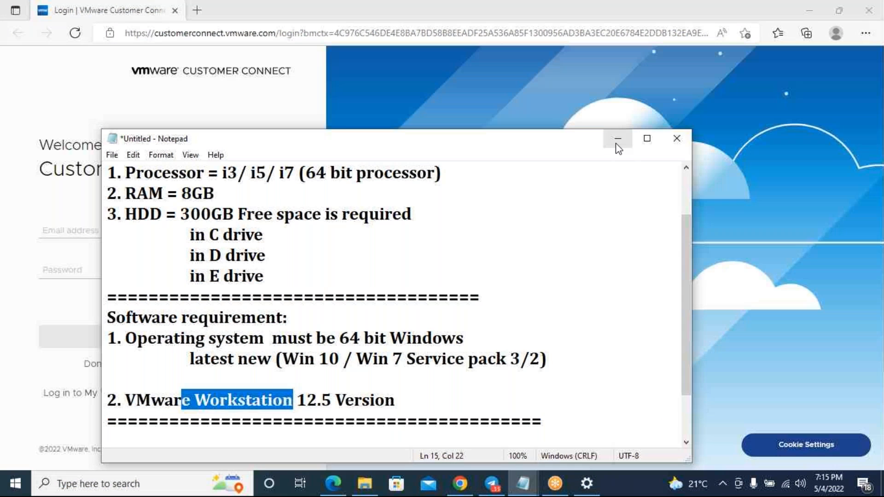
# - Clear Notepad and the browser away, check System > About (i3-2370M, 6.00 GB RAM), then minimise it
pyautogui.click(619, 148)
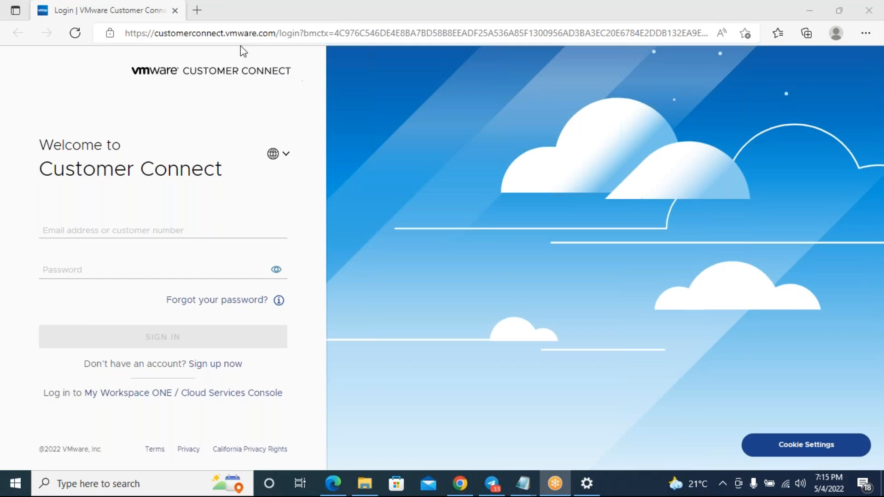
pyautogui.click(238, 15)
pyautogui.hotkey('alt', 'F4')
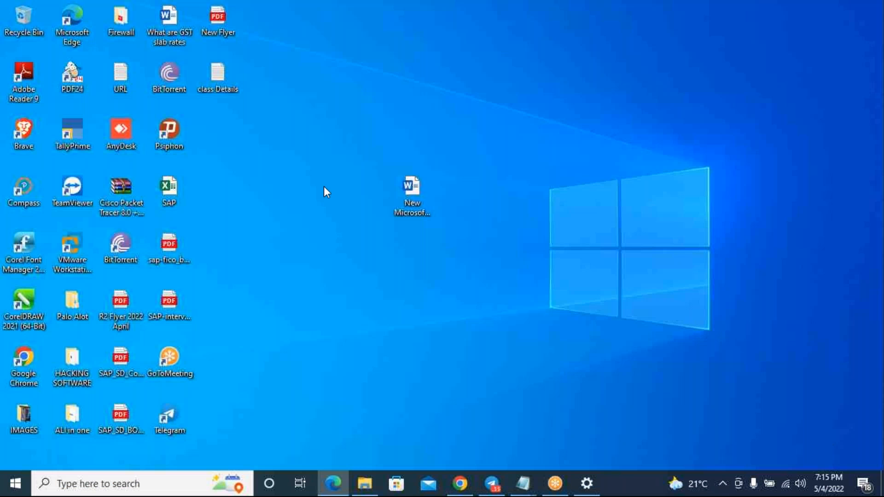
pyautogui.click(586, 488)
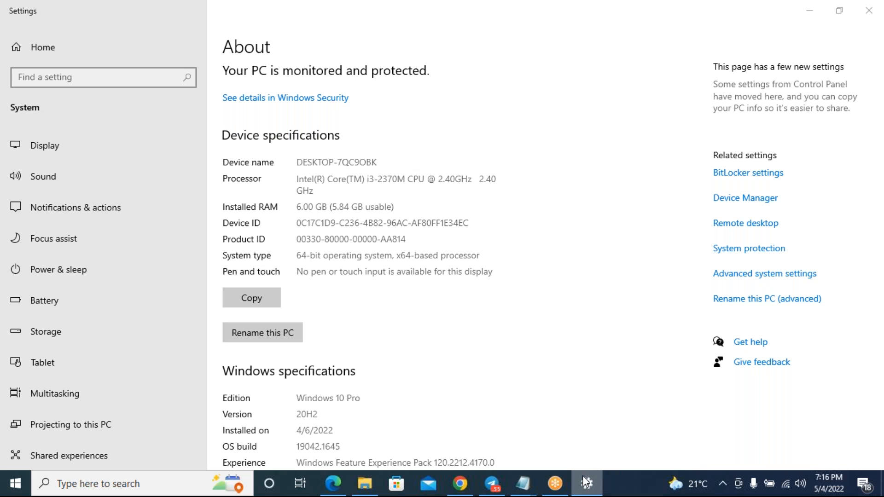
pyautogui.click(585, 483)
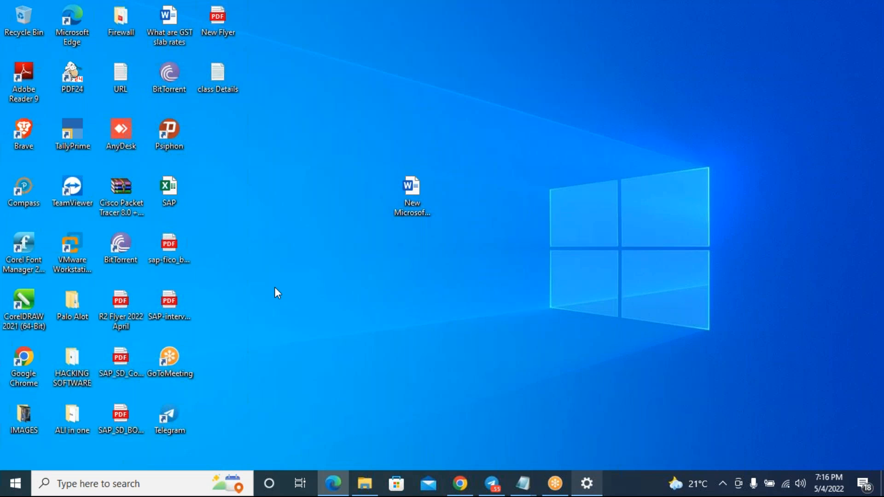
# - Launch VMware Workstation Pro and open the ECC - Windows Server 2003 VM's summary
pyautogui.click(83, 269)
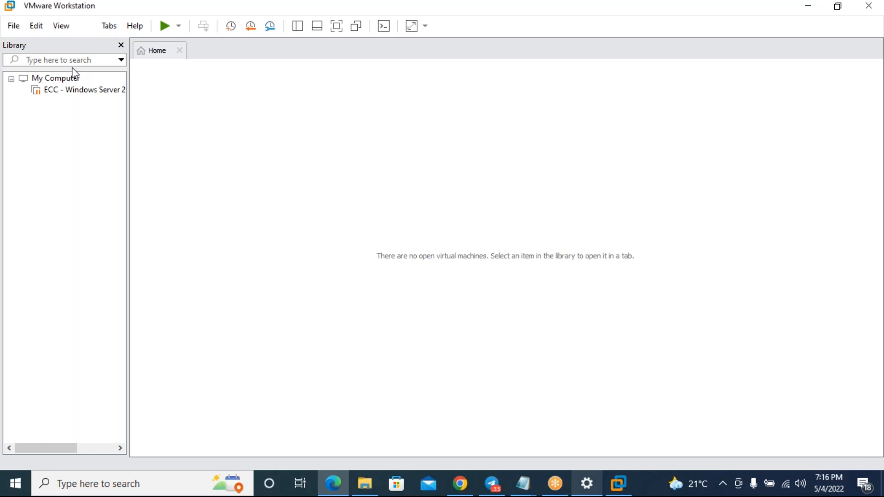
pyautogui.click(66, 91)
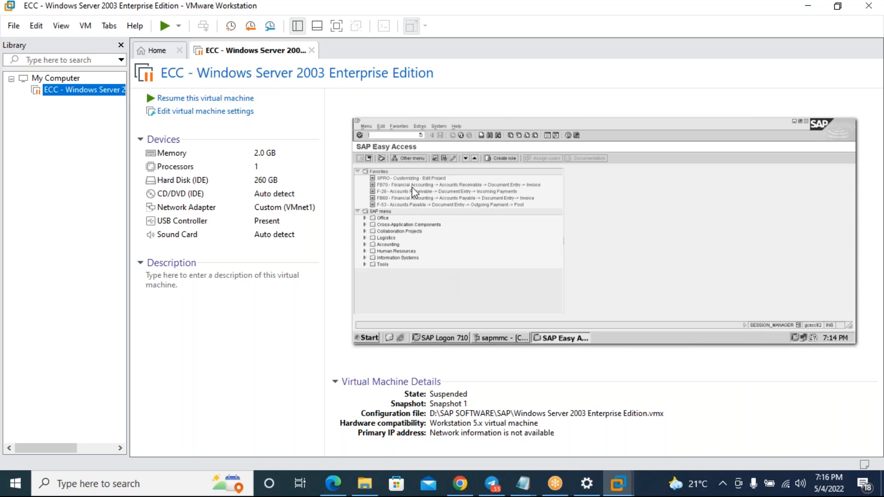
# - Resume the suspended ECC VM and view it full screen at SAP Easy Access
pyautogui.click(221, 102)
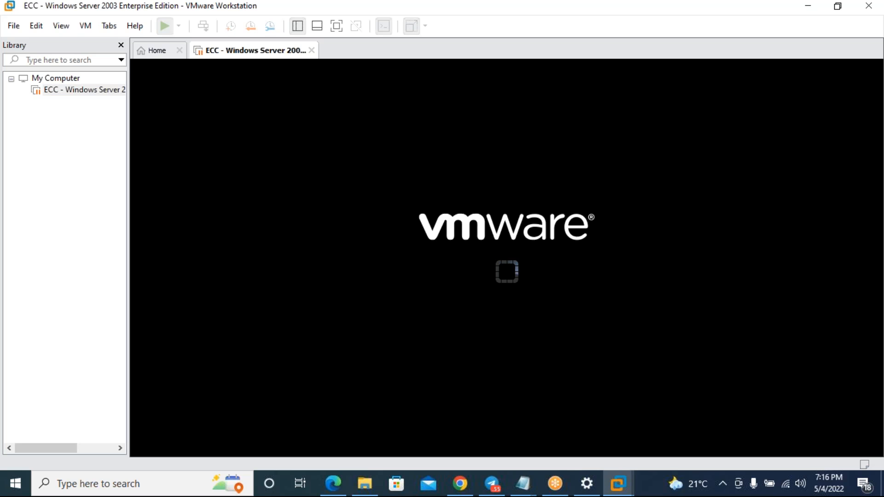
pyautogui.click(338, 27)
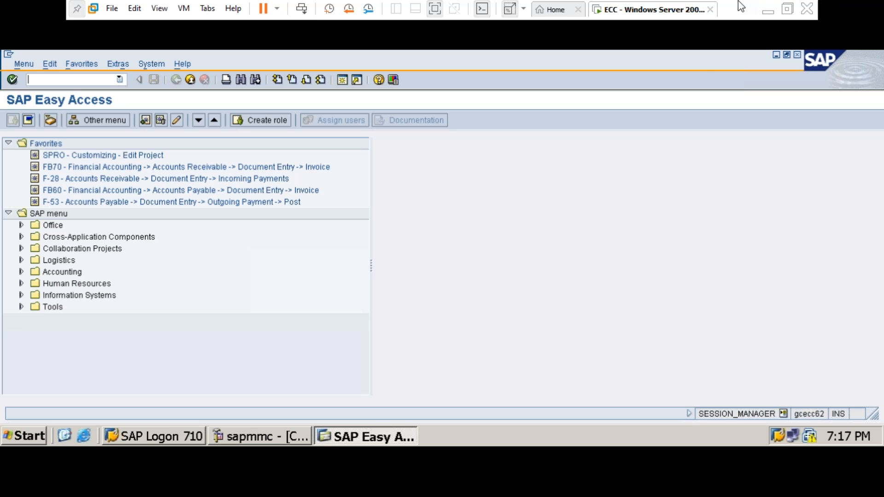
pyautogui.click(787, 9)
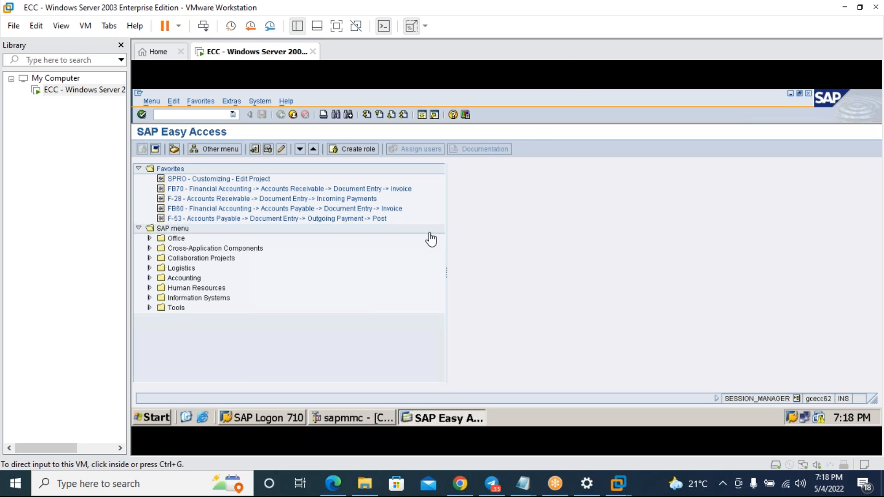
# - Show the resumed SAP Easy Access guest in a normal Workstation window with the host taskbar visible
pyautogui.moveTo(523, 485)
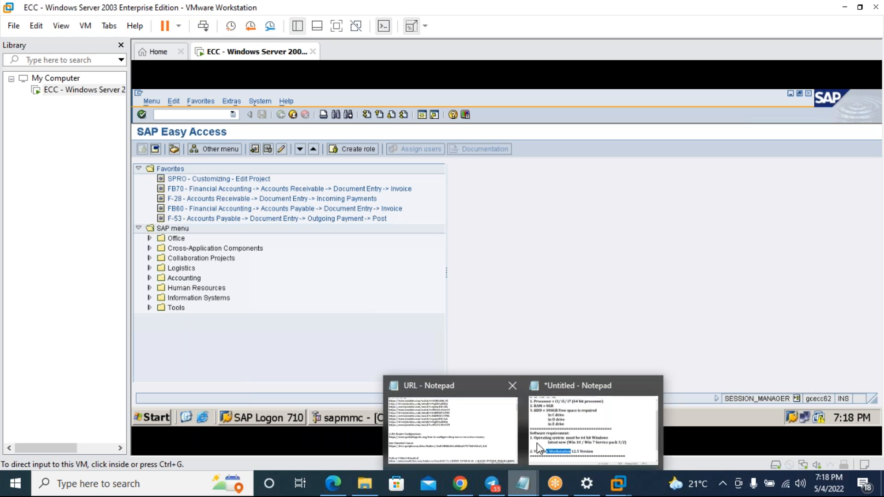
# - Maximise the untitled Notepad notes and start a new blank line below the last divider
pyautogui.click(567, 437)
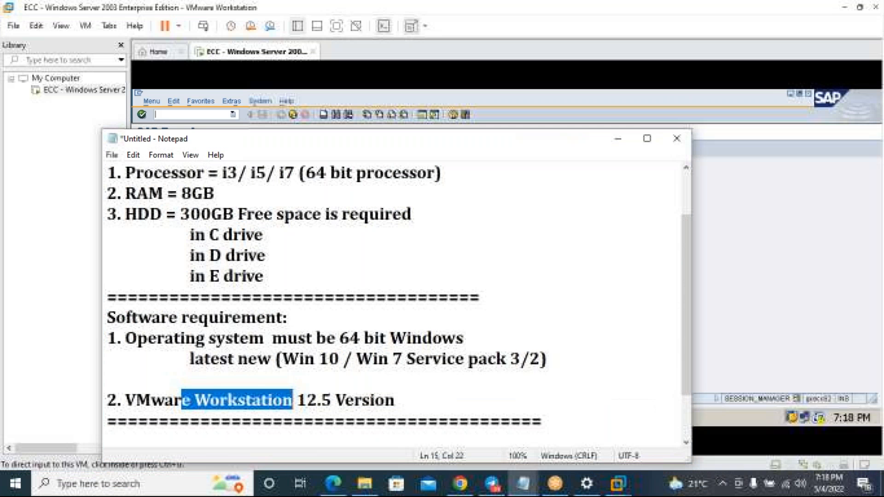
pyautogui.doubleClick(197, 138)
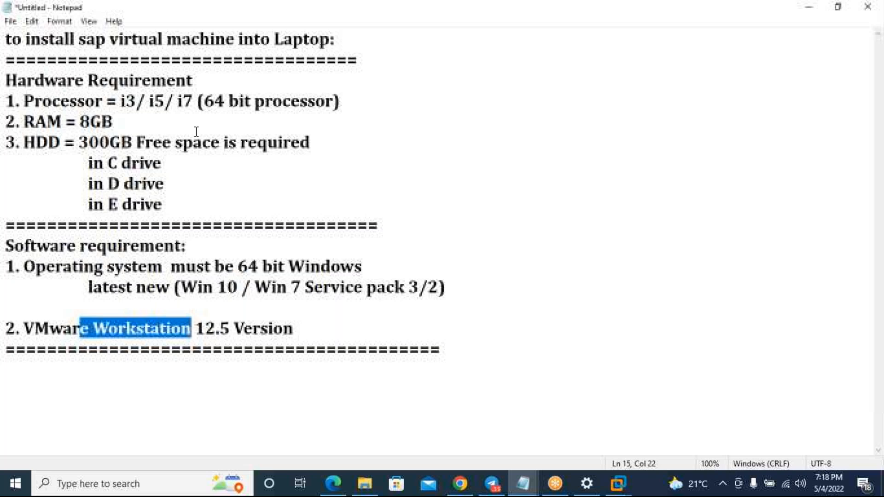
pyautogui.click(435, 330)
pyautogui.click(453, 349)
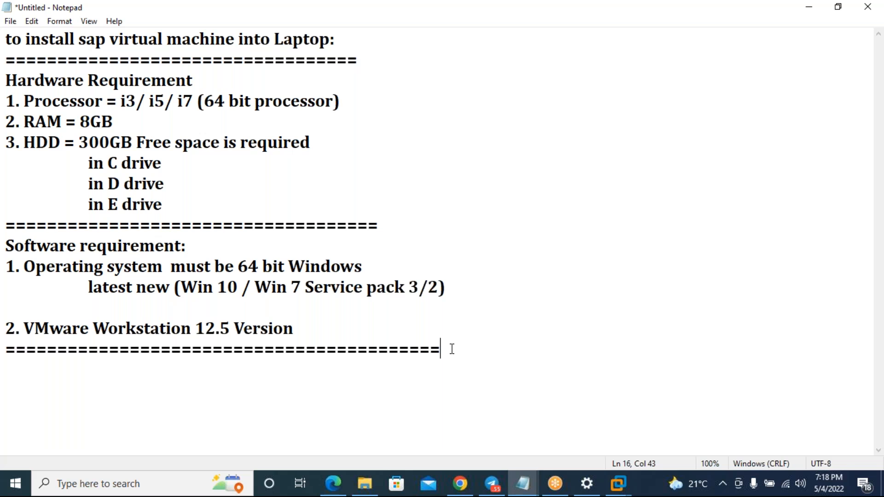
pyautogui.press('Return')
pyautogui.press('Return')
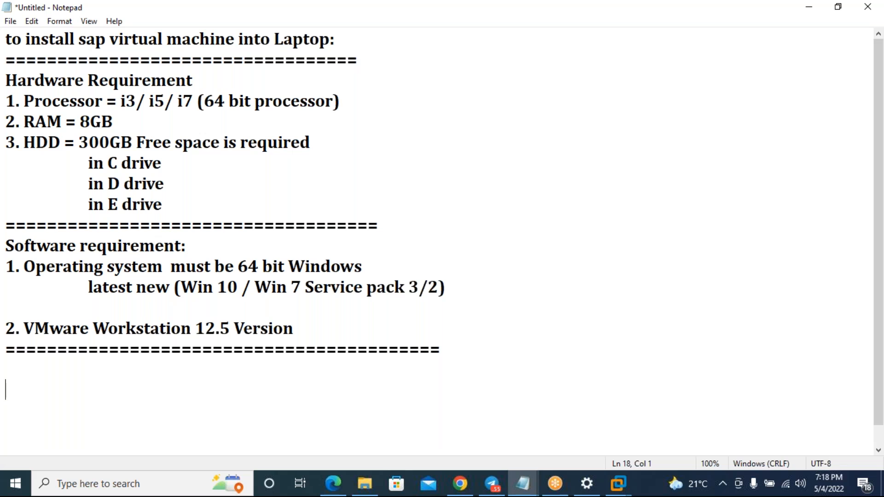
# - Type the lines 'Power on this virtual machine' and 'Resume this virtual machine'
pyautogui.write('Powe')
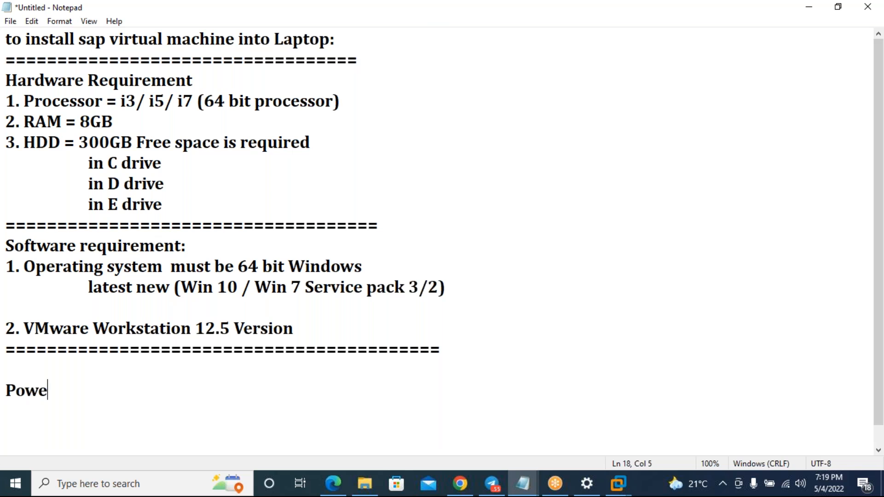
pyautogui.write('r on thi')
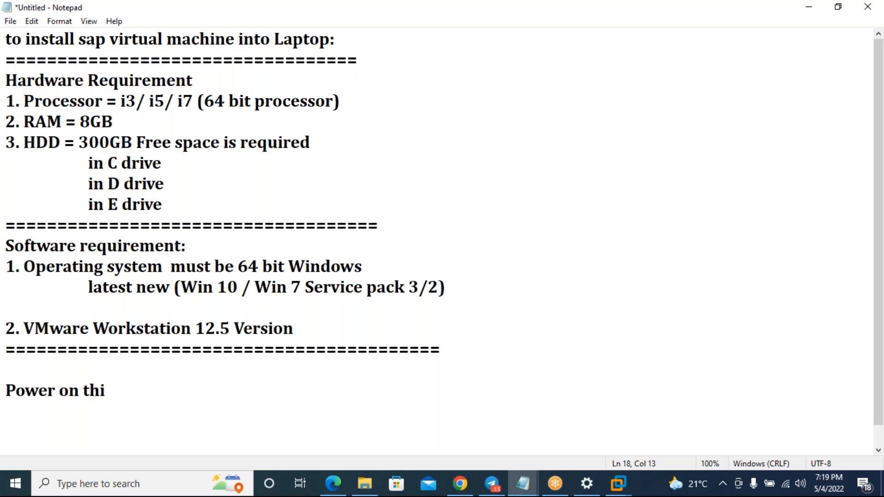
pyautogui.write('s virtual machine')
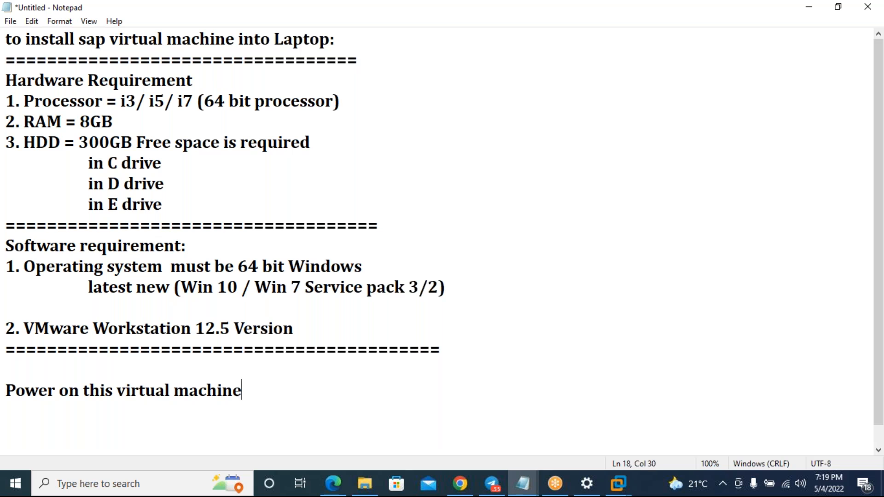
pyautogui.press('Return')
pyautogui.write('Resuem')
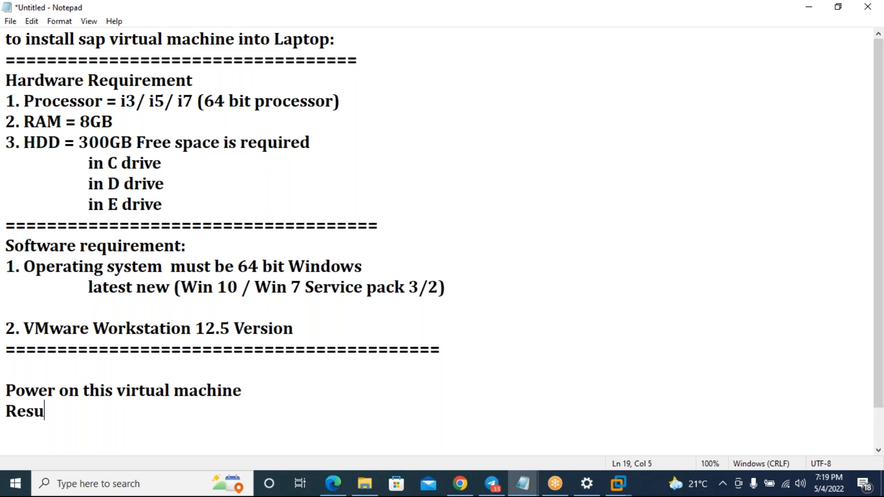
pyautogui.press('BackSpace')
pyautogui.press('BackSpace')
pyautogui.write('me thi')
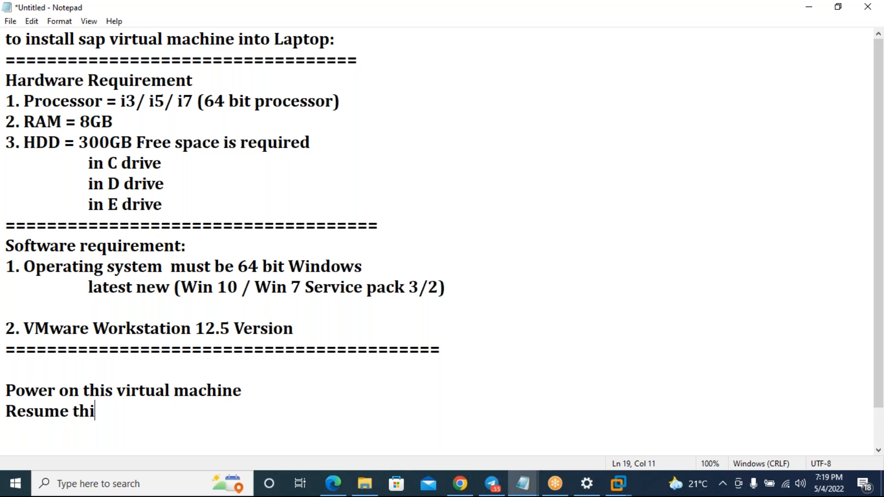
pyautogui.write('s virtu')
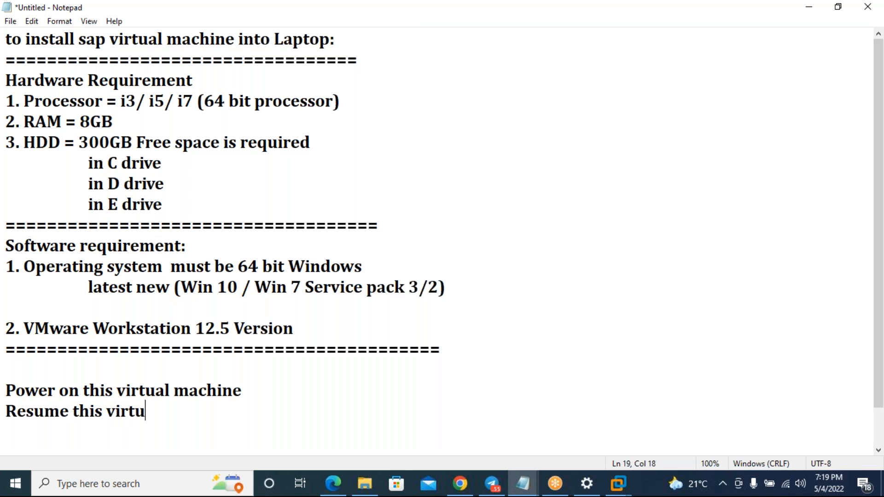
pyautogui.write('al machine')
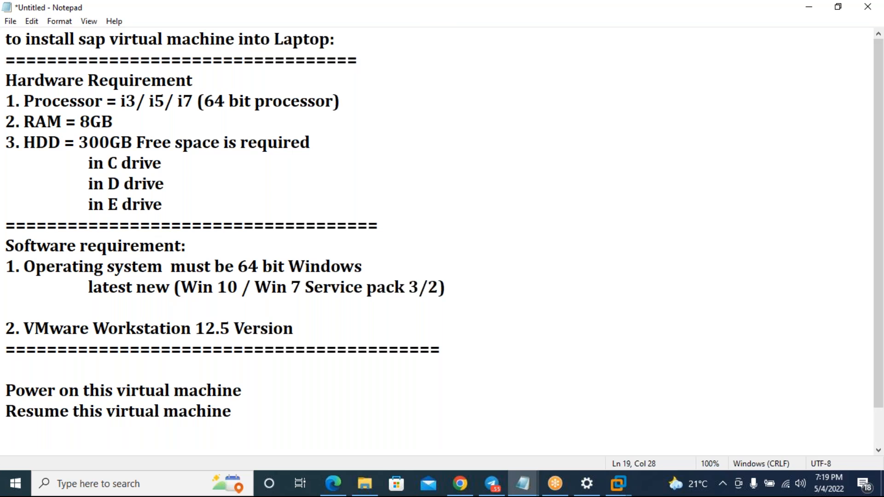
# - Add '=' definitions: resume loads the previous Working state of the sap Console
pyautogui.press('Up')
pyautogui.press('End')
pyautogui.write('=')
pyautogui.write('=')
pyautogui.write('which lo')
pyautogui.write('ad')
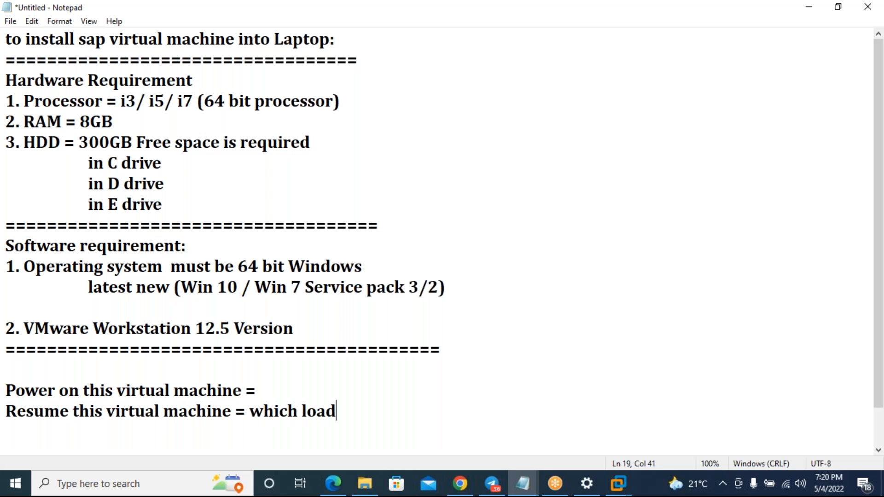
pyautogui.press('BackSpace')
pyautogui.write('previous sat')
pyautogui.press('BackSpace')
pyautogui.press('BackSpace')
pyautogui.write('tate of the ')
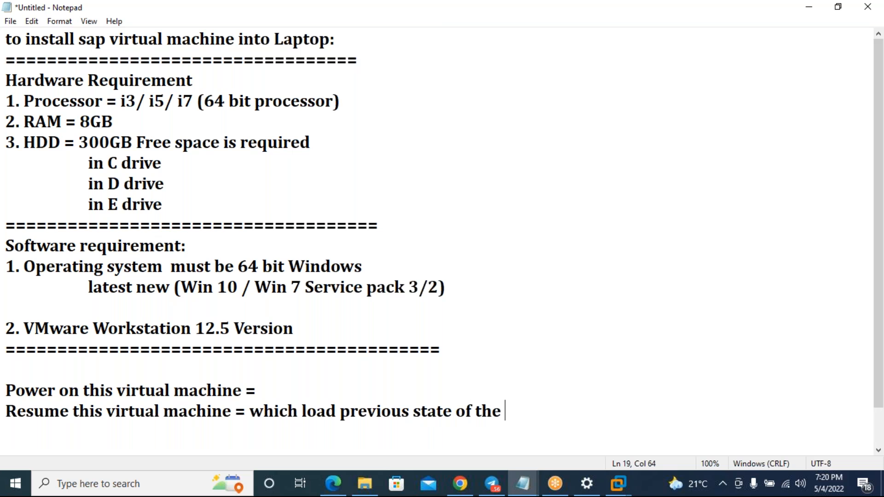
pyautogui.write('sap Console.')
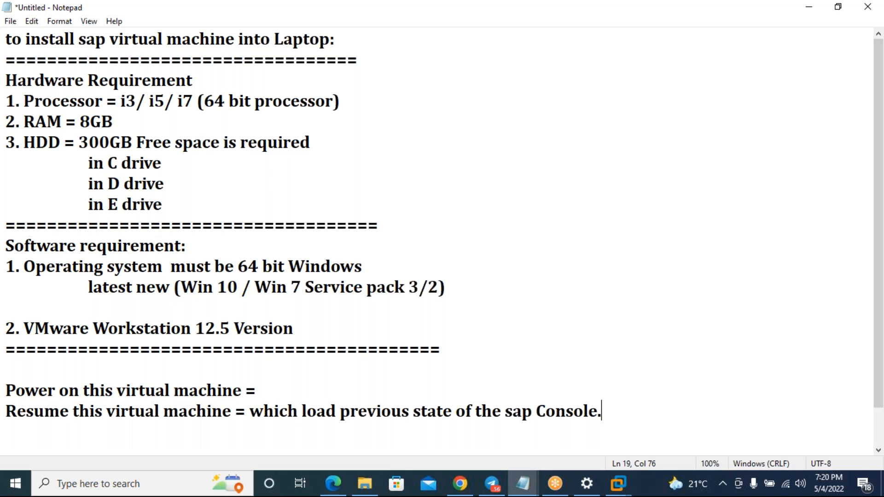
pyautogui.click(413, 409)
pyautogui.write('Working')
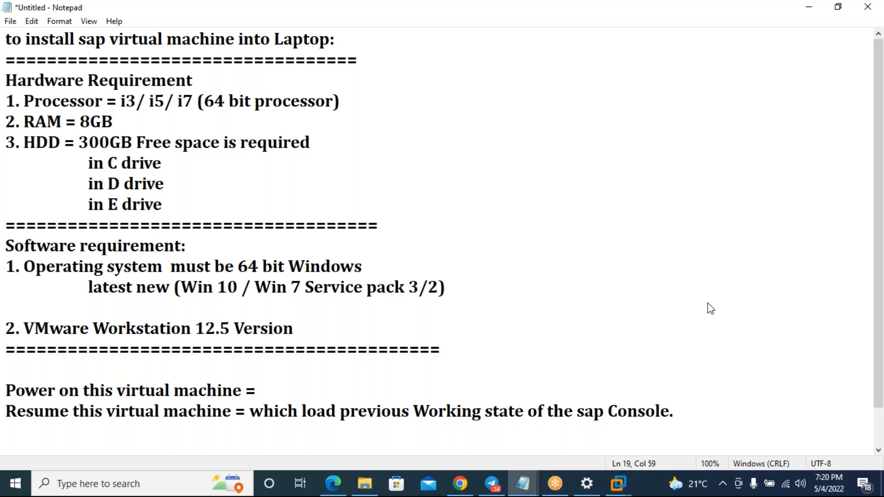
# - Duplicate the 'Power on this virtual machine' line onto a new line below
pyautogui.click(361, 380)
pyautogui.click(280, 392)
pyautogui.press('Return')
pyautogui.press('BackSpace')
pyautogui.scroll(-1, 458, 387)
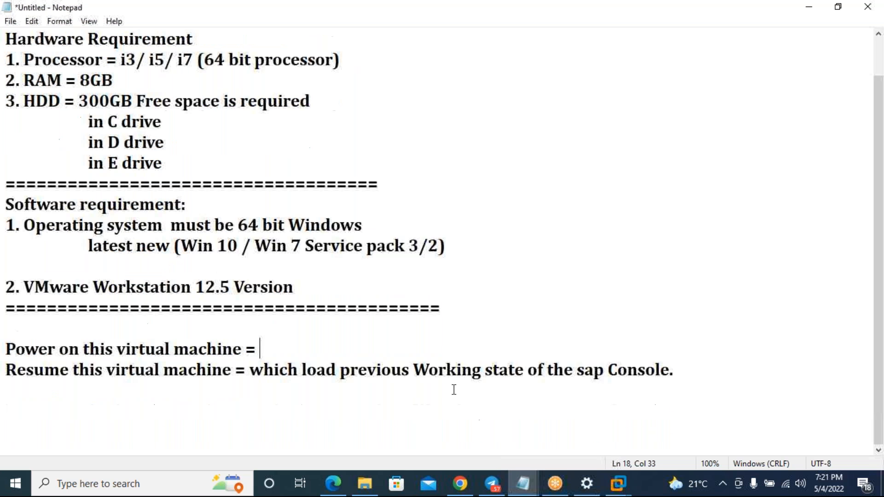
pyautogui.hotkey('shift', 'Home')
pyautogui.hotkey('ctrl', 'c')
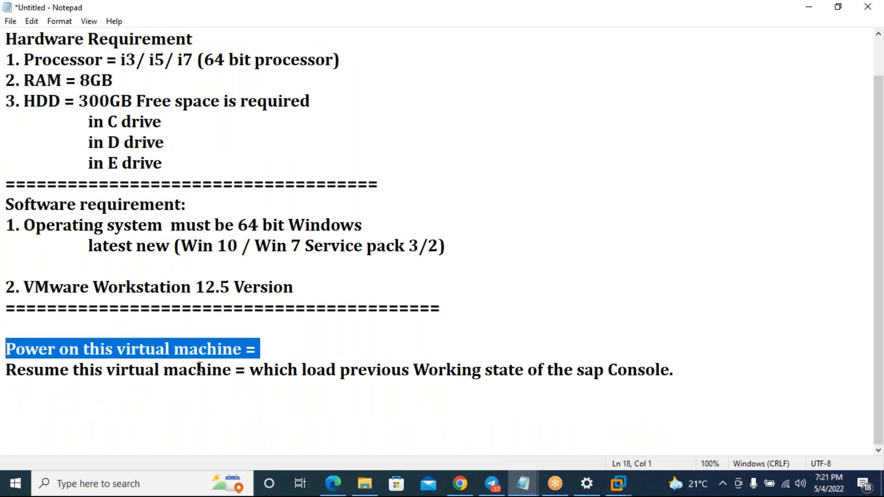
pyautogui.hotkey('ctrl', 'End')
pyautogui.press('Return')
pyautogui.hotkey('ctrl', 'v')
# - Turn the copy into 'Power on ==> Which load the server 2003 operating system ==>'
pyautogui.press('BackSpace')
pyautogui.write('==')
pyautogui.press('BackSpace')
pyautogui.write('> Wh')
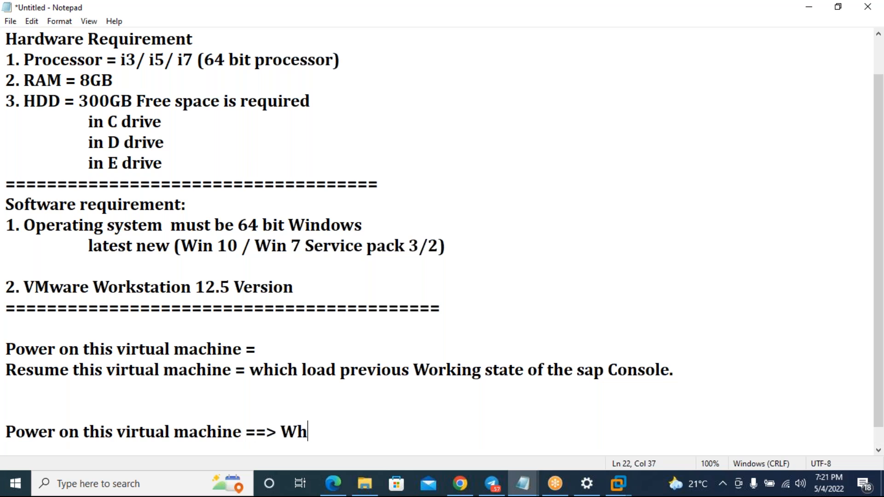
pyautogui.write('ich loa')
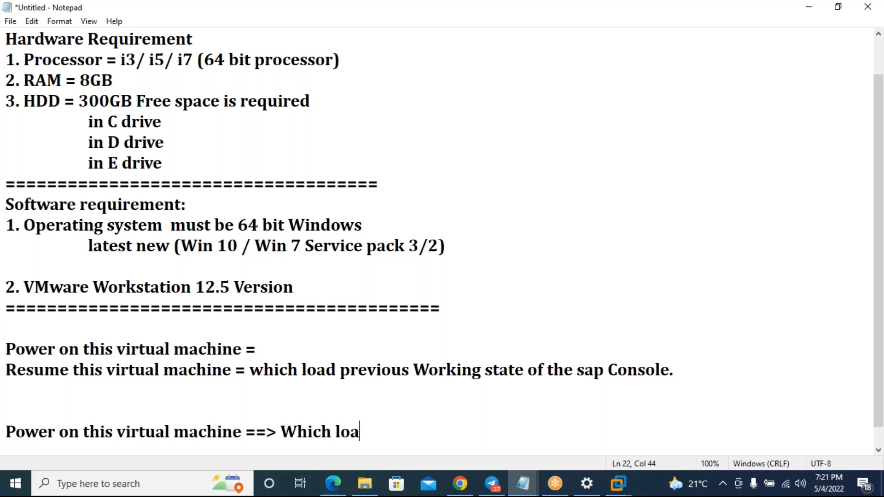
pyautogui.write('d the ')
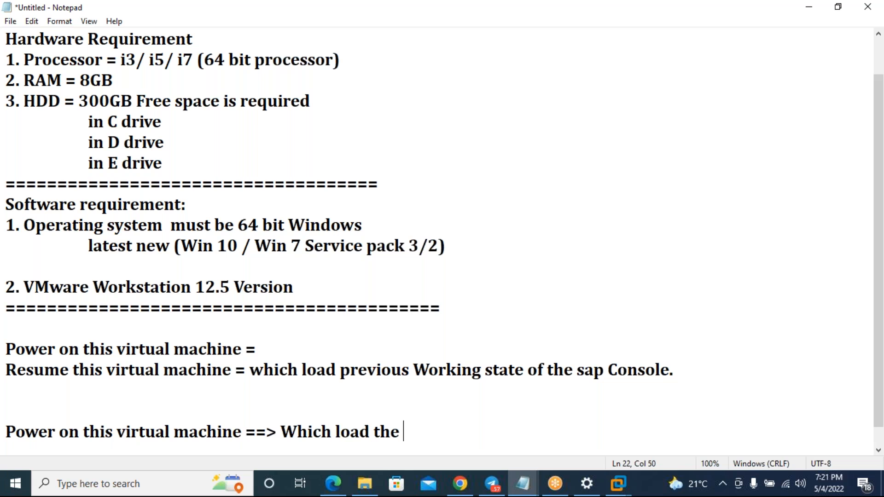
pyautogui.write('server 2')
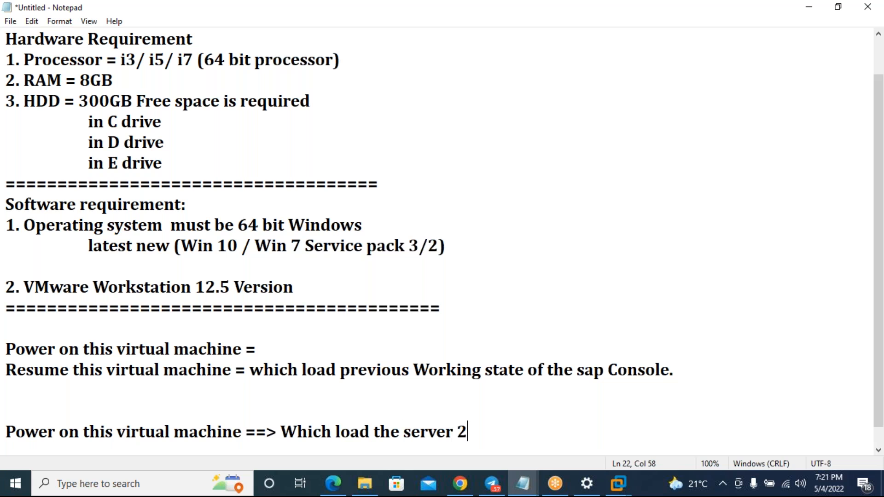
pyautogui.write('003 d')
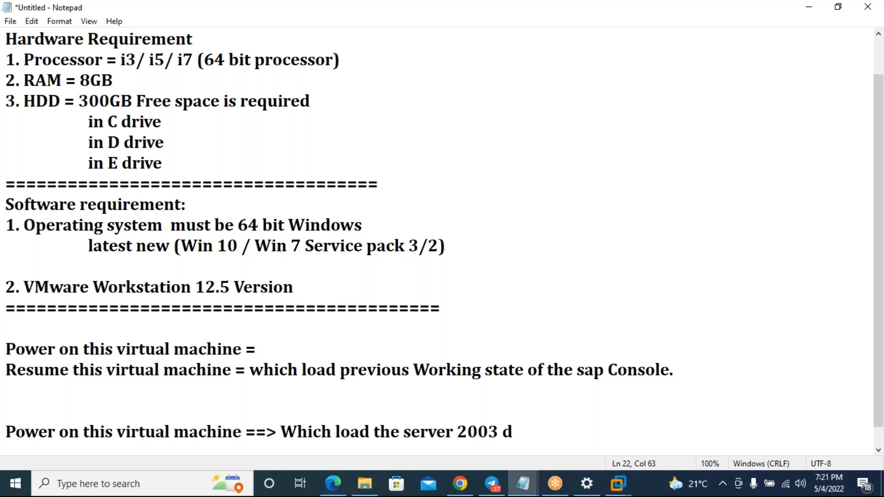
pyautogui.write('esk')
pyautogui.press('BackSpace')
pyautogui.press('BackSpace')
pyautogui.press('BackSpace')
pyautogui.press('BackSpace')
pyautogui.write('operating')
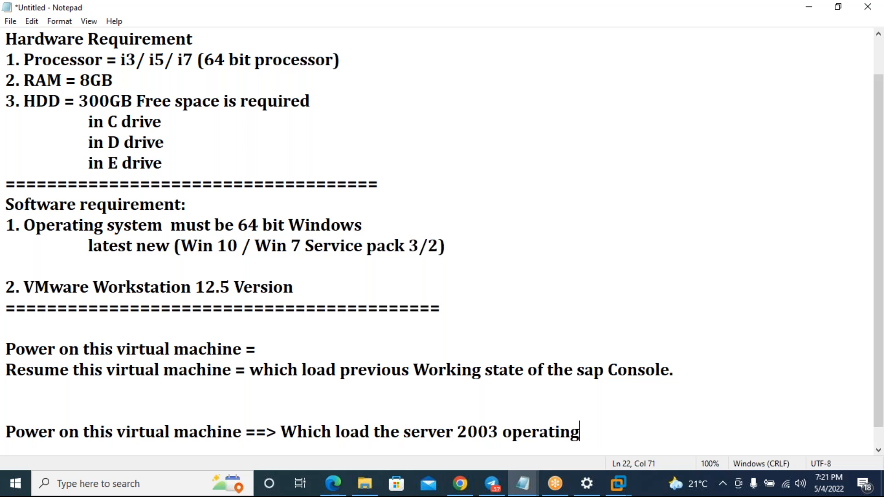
pyautogui.write(' system ')
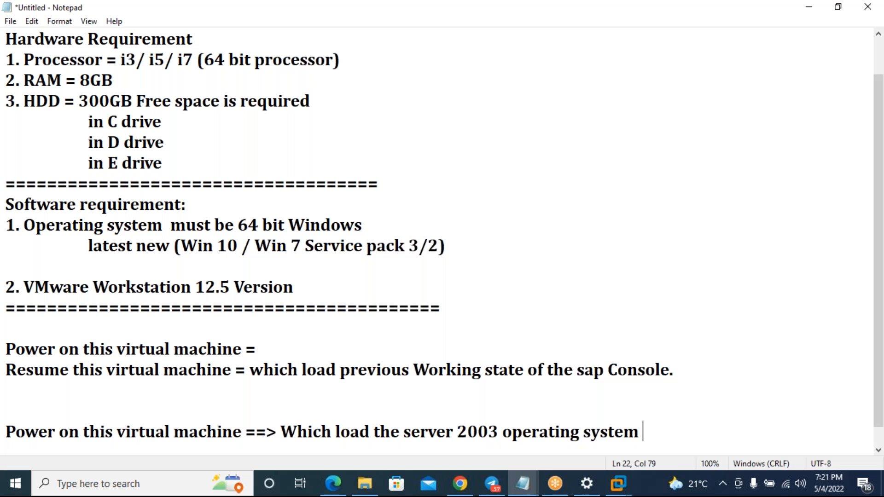
pyautogui.write('==>')
pyautogui.press('Return')
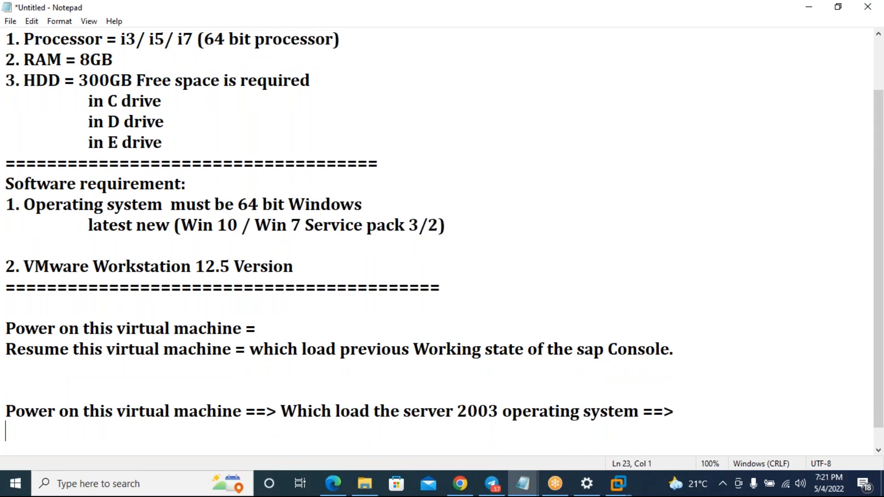
# - Add 'Press Ctrl+Alt+Insert (instead of Ctrl+Alt+Delete) ==> User name and Password'
pyautogui.write('Press Ctrl+')
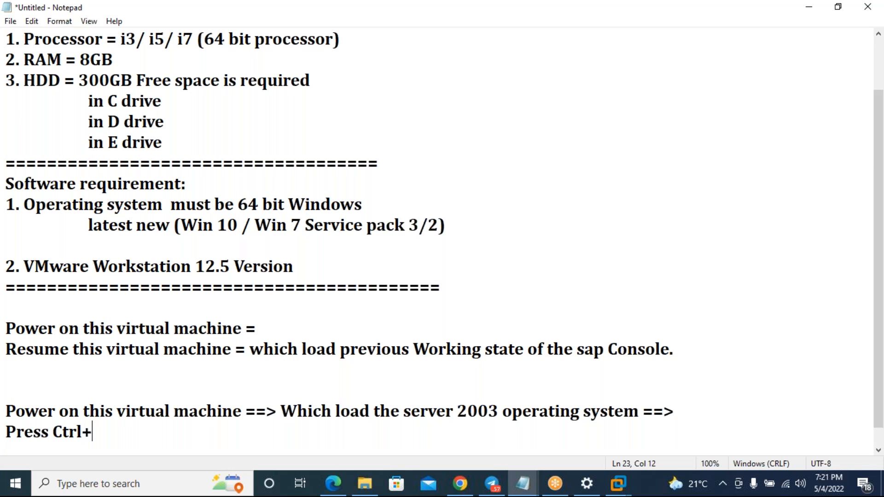
pyautogui.write('Alt')
pyautogui.press('BackSpace')
pyautogui.write('t+Insert ')
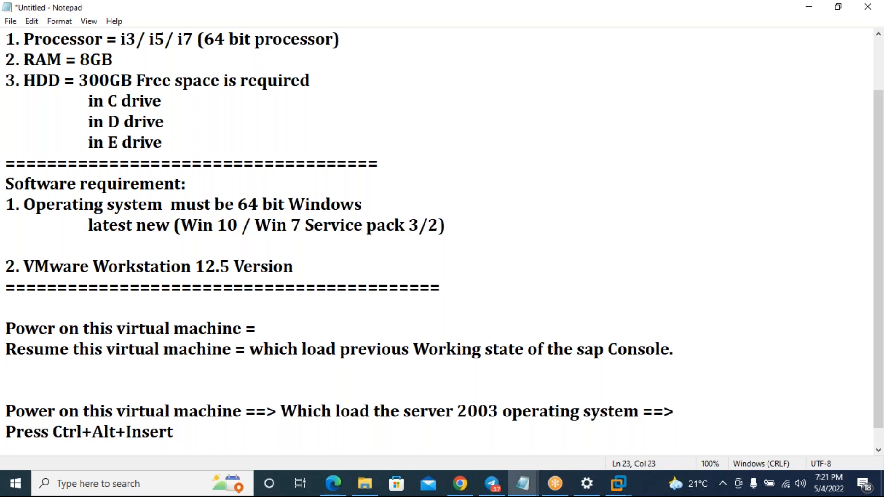
pyautogui.write('(instead of ')
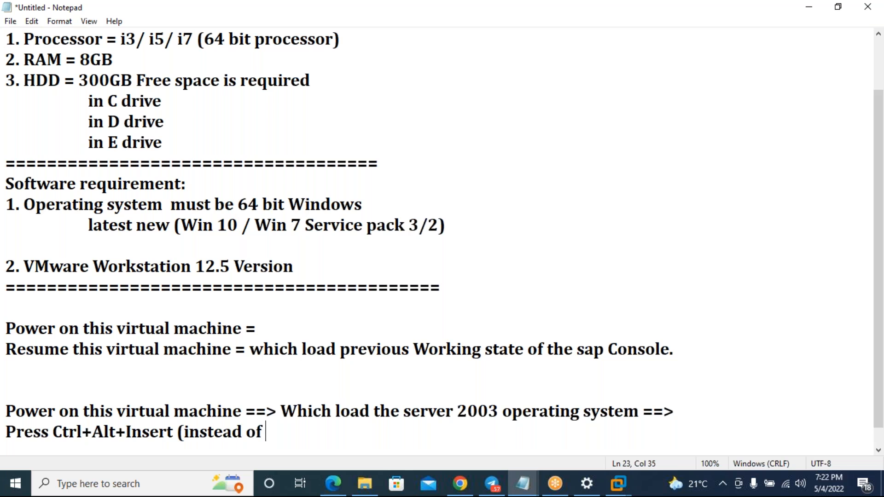
pyautogui.write('Ctrl+Alt')
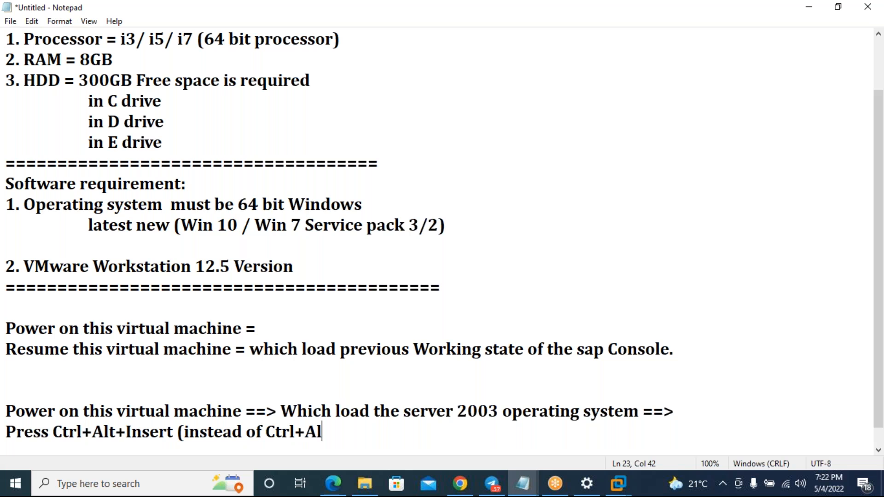
pyautogui.write('+')
pyautogui.write('Delete_')
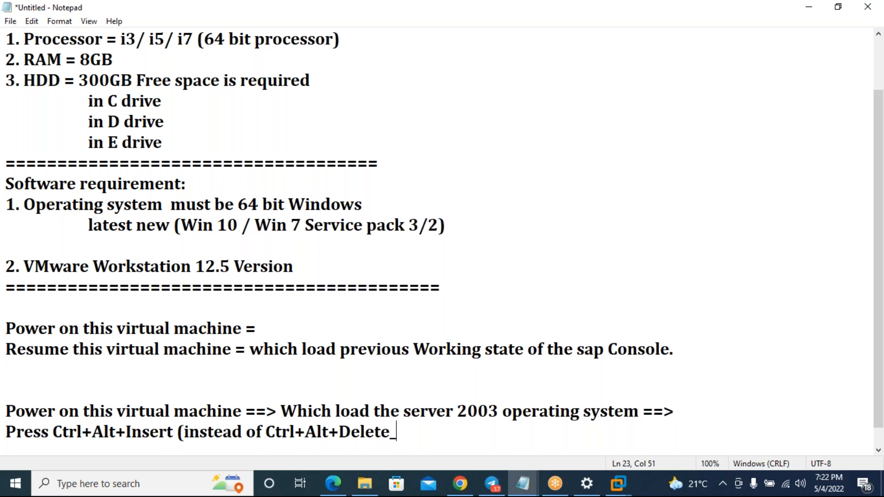
pyautogui.press('BackSpace')
pyautogui.write(')')
pyautogui.write('==> User and')
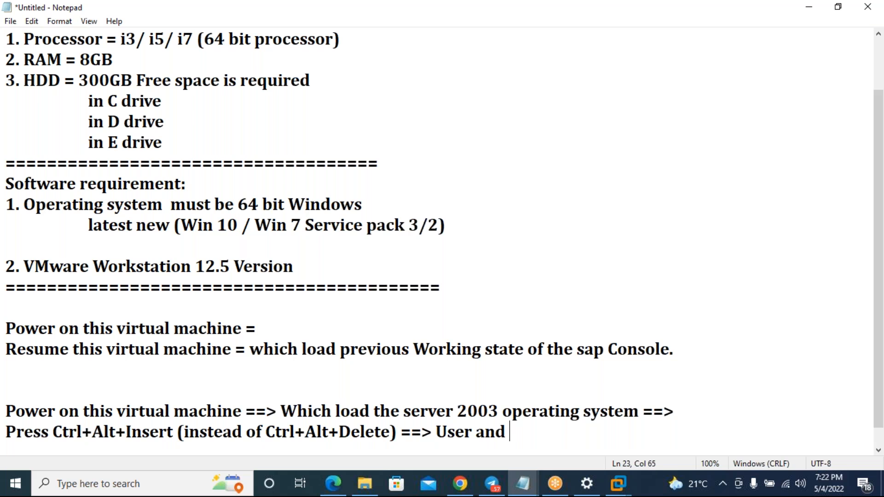
pyautogui.press('BackSpace')
pyautogui.press('BackSpace')
pyautogui.press('BackSpace')
pyautogui.press('BackSpace')
pyautogui.write('an')
pyautogui.press('BackSpace')
pyautogui.press('BackSpace')
pyautogui.write('name and Pa')
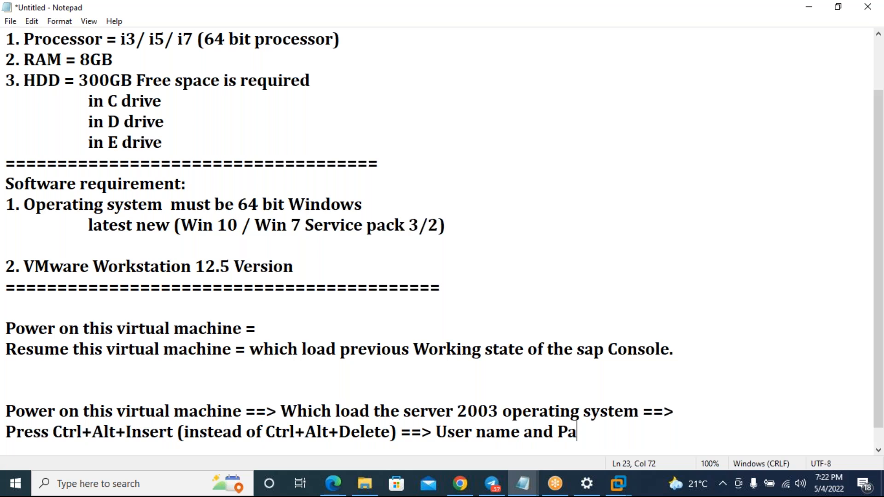
pyautogui.write('ssword')
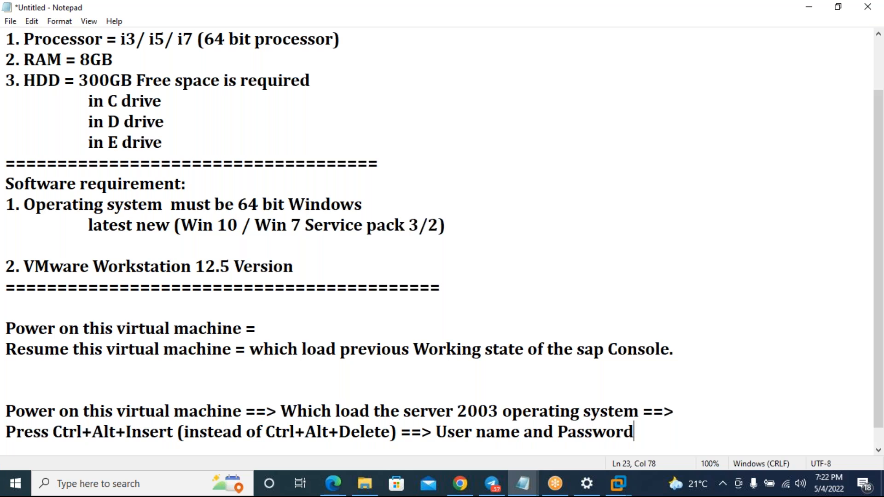
# - Add lines for the logon user name (dynamically updated), the password, and 'Press enter key'
pyautogui.press('Return')
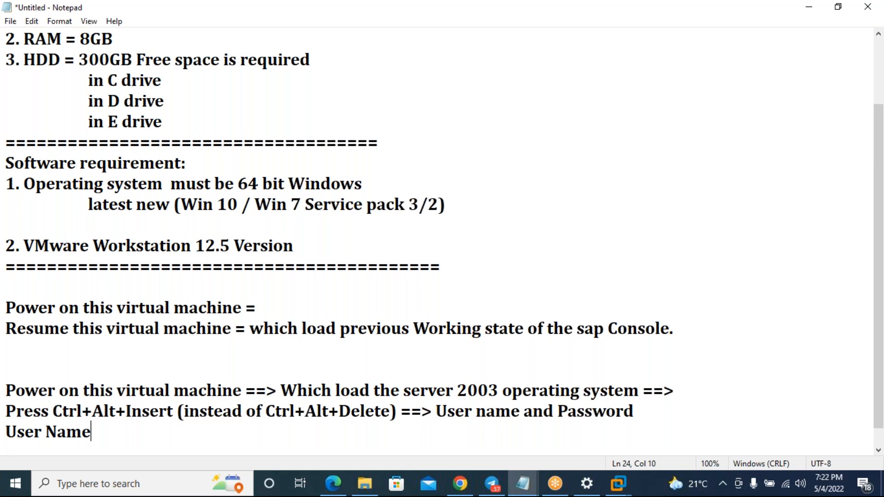
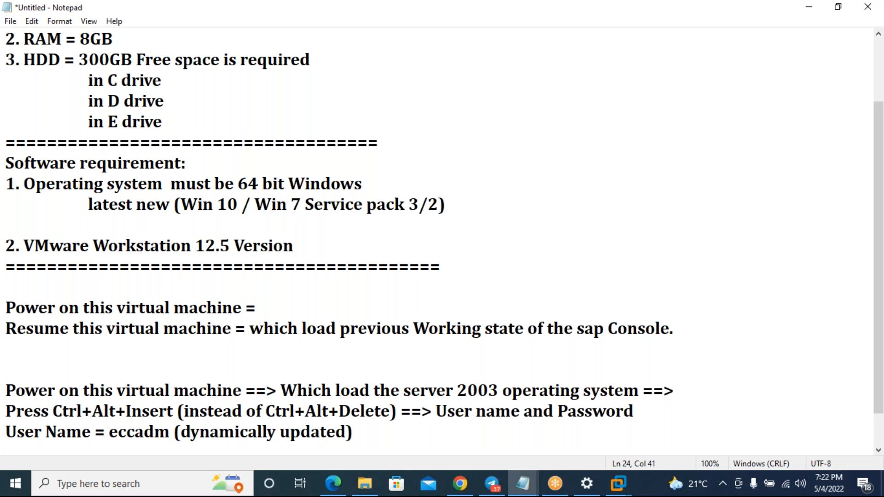
pyautogui.press('Return')
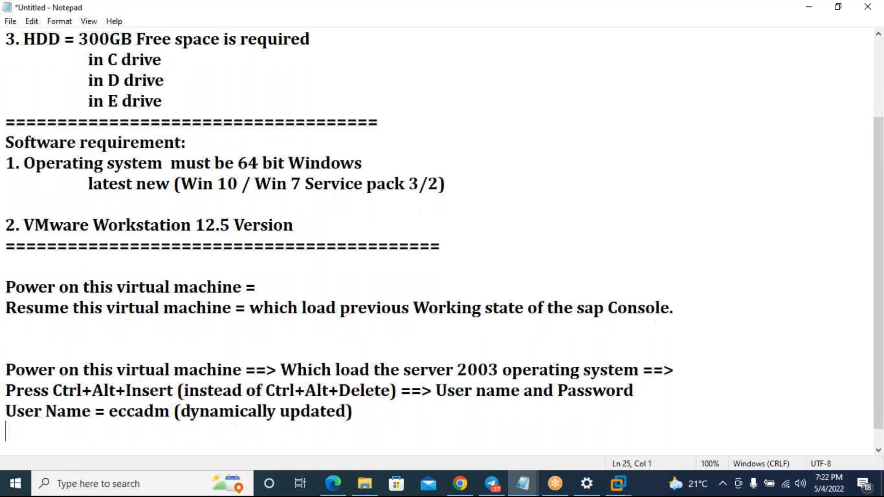
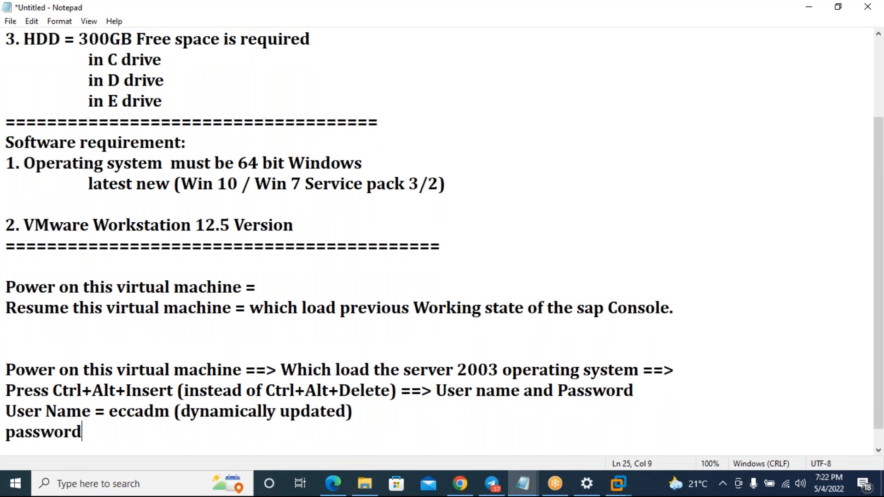
pyautogui.press('Return')
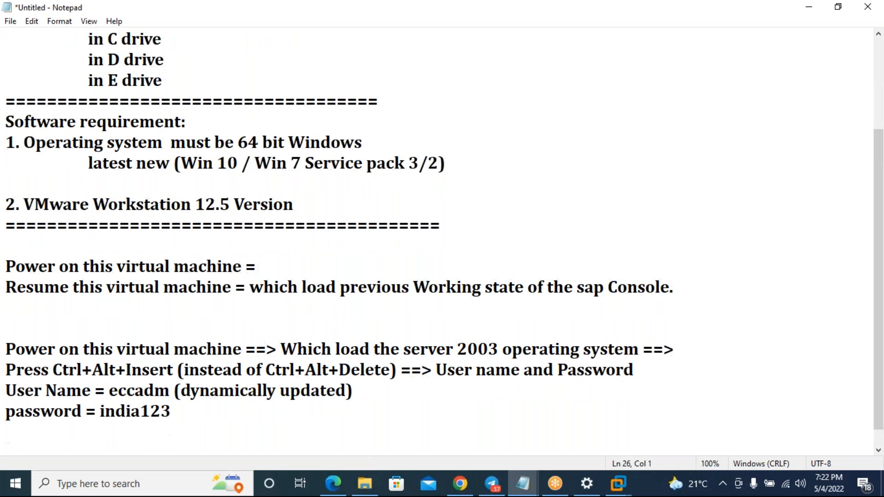
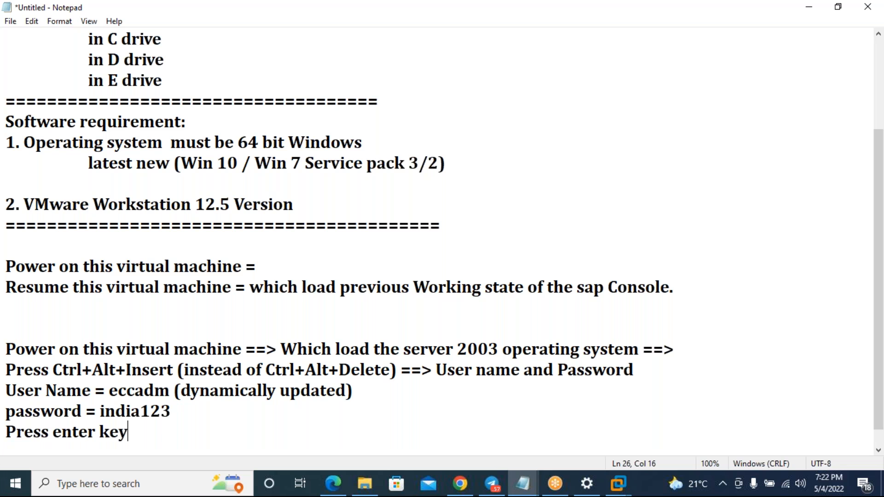
pyautogui.press('Return')
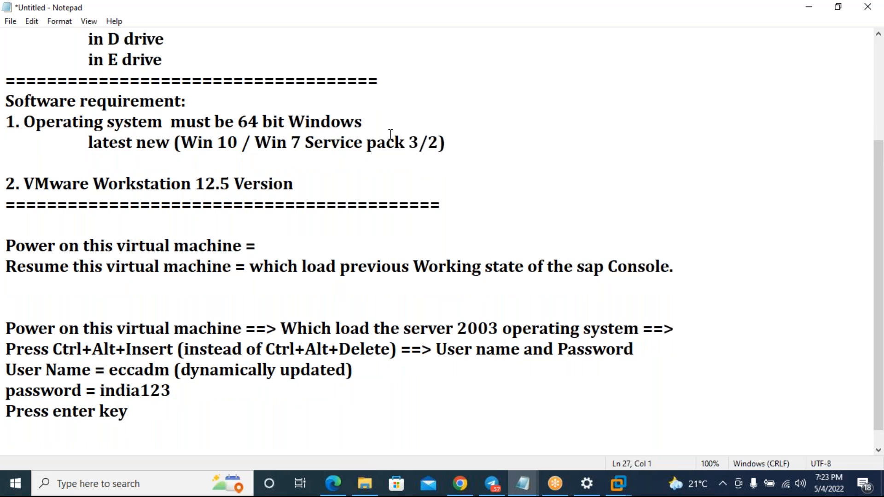
pyautogui.scroll(-1, 394, 172)
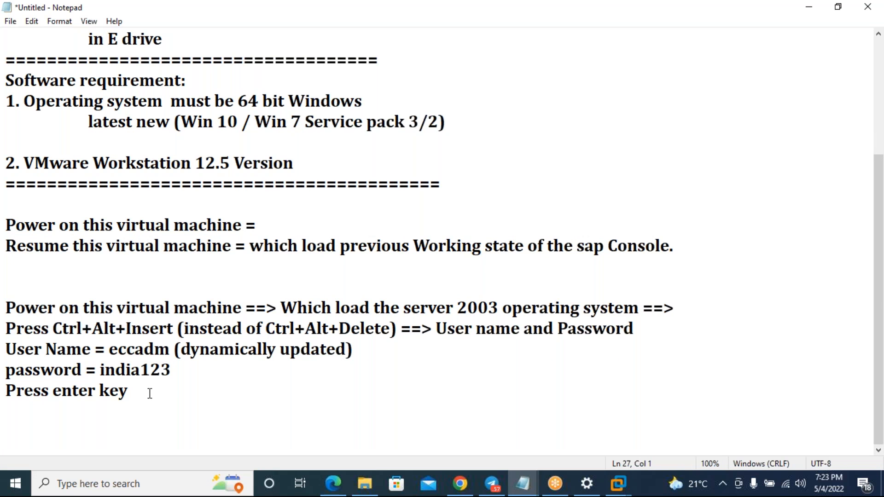
# - Start a new line reading 'loading Server 2003 Desktop ==>'
pyautogui.press('Return')
pyautogui.write('O')
pyautogui.press('BackSpace')
pyautogui.write('loadin')
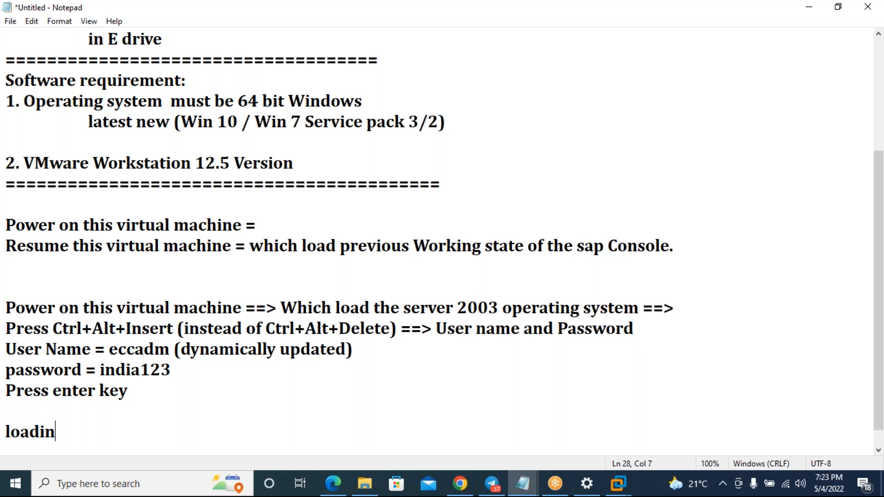
pyautogui.write('g Server ')
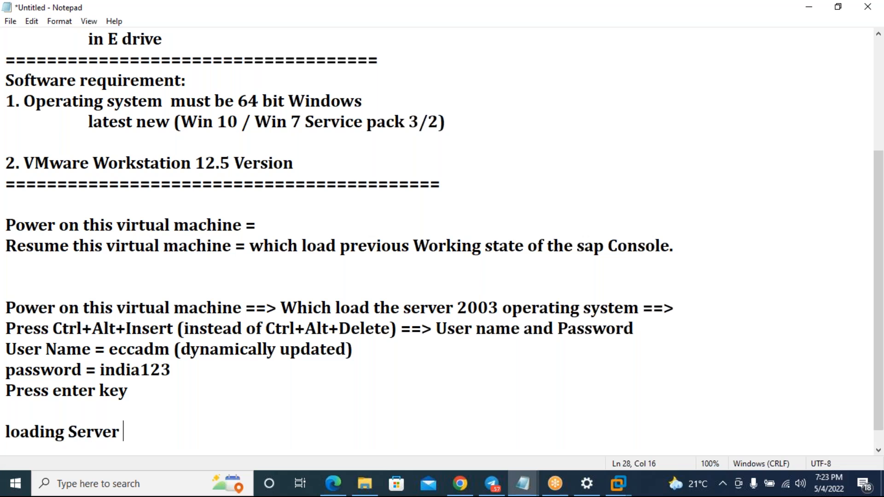
pyautogui.write('2003 D')
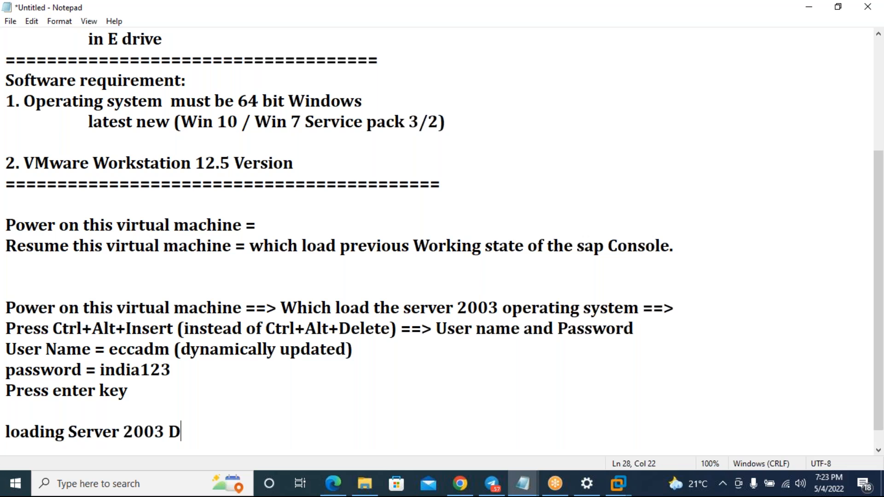
pyautogui.write('esktop ')
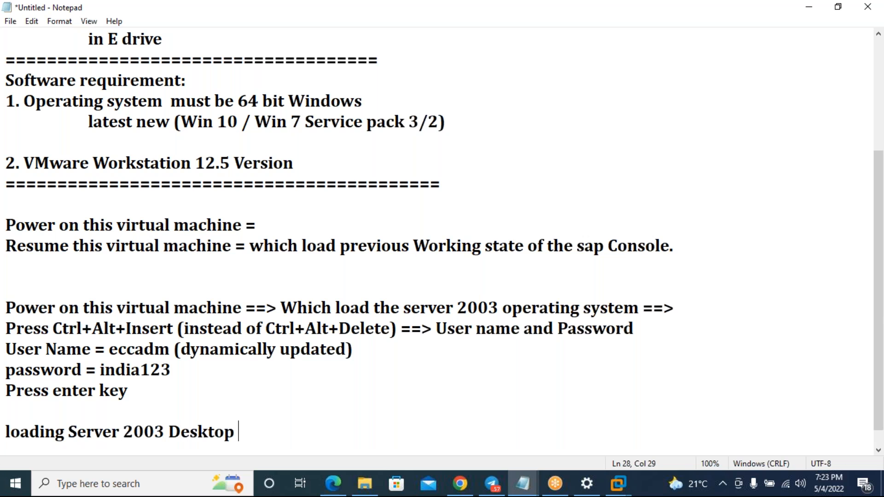
pyautogui.write('==>')
# - Indent the user name, password and 'Press enter key' lines with tabs
pyautogui.click(6, 350)
pyautogui.press('Tab')
pyautogui.press('Tab')
pyautogui.press('Tab')
pyautogui.press('Tab')
pyautogui.press('Tab')
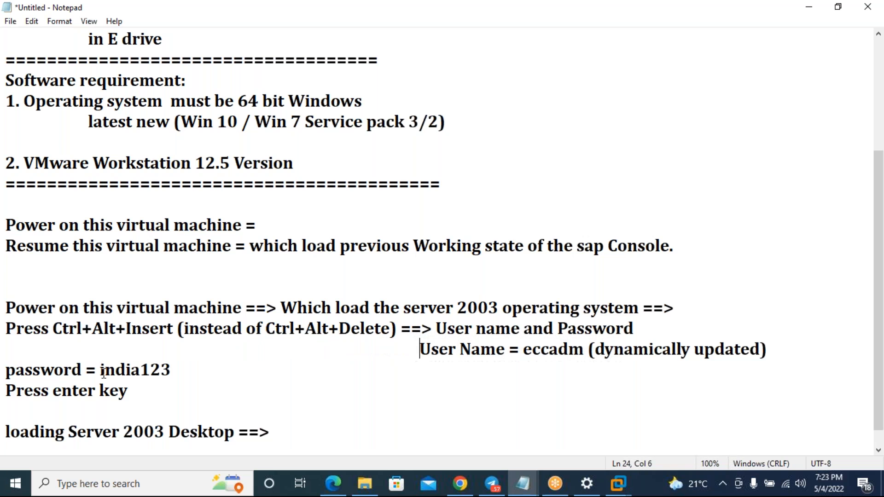
pyautogui.click(6, 369)
pyautogui.press('Tab')
pyautogui.press('Tab')
pyautogui.press('Tab')
pyautogui.press('Tab')
pyautogui.press('Tab')
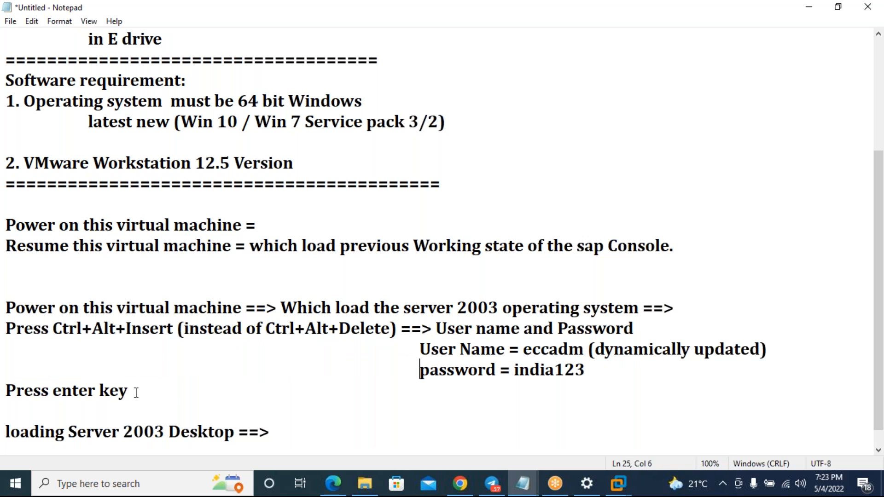
pyautogui.click(7, 390)
pyautogui.press('Tab')
pyautogui.press('Tab')
pyautogui.press('Tab')
pyautogui.press('Tab')
pyautogui.press('Tab')
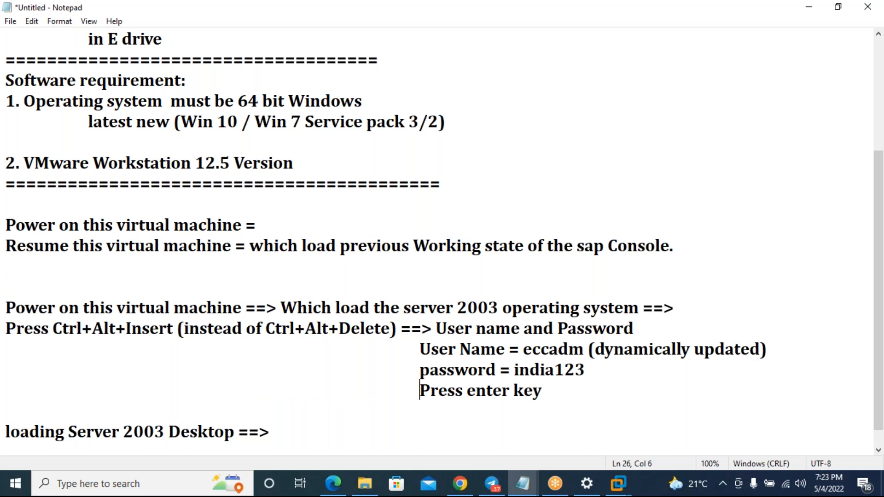
# - Complete the loading line with 'Double click on SAP Managment Console'
pyautogui.click(290, 432)
pyautogui.write('S')
pyautogui.write('AP Man')
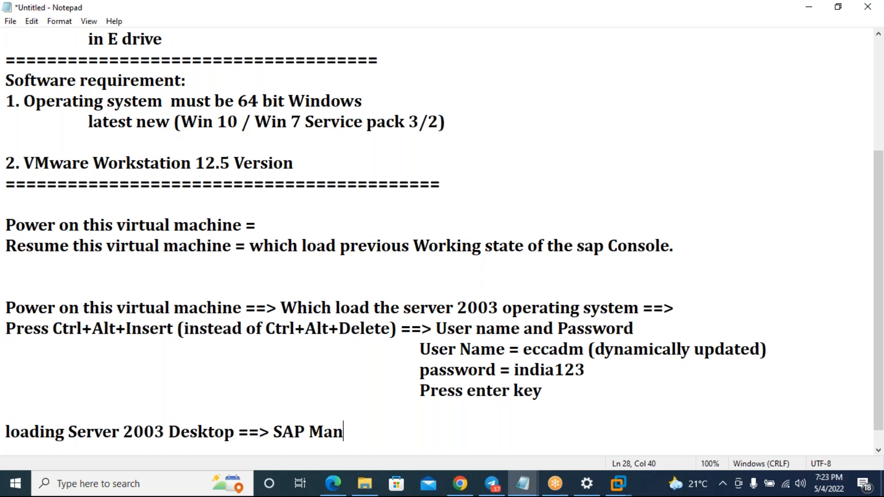
pyautogui.write('agment ')
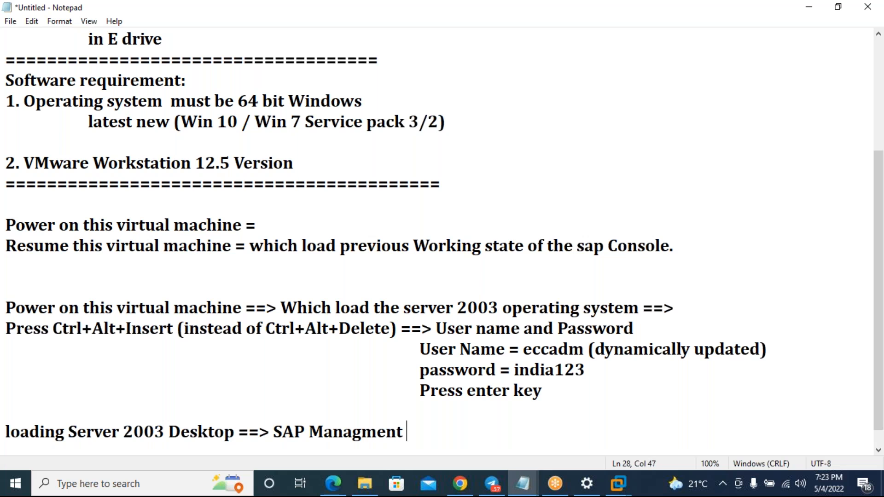
pyautogui.write('Console')
pyautogui.press('Left')
pyautogui.press('Left')
pyautogui.press('Left')
pyautogui.press('Left')
pyautogui.press('Left')
pyautogui.press('Left')
pyautogui.press('Left')
pyautogui.press('Left')
pyautogui.press('Left')
pyautogui.press('Left')
pyautogui.press('Left')
pyautogui.press('Left')
pyautogui.press('Left')
pyautogui.press('Left')
pyautogui.press('Left')
pyautogui.press('Left')
pyautogui.press('Left')
pyautogui.press('Left')
pyautogui.press('Left')
pyautogui.press('Left')
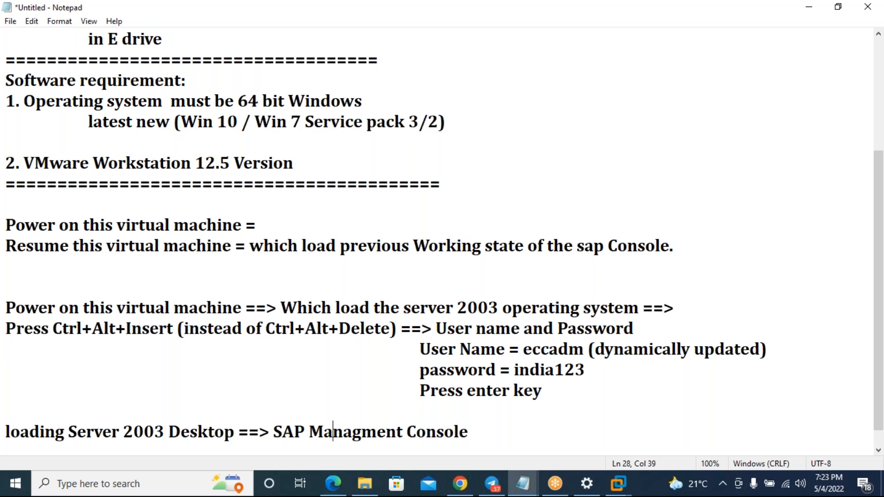
pyautogui.write('Double cli')
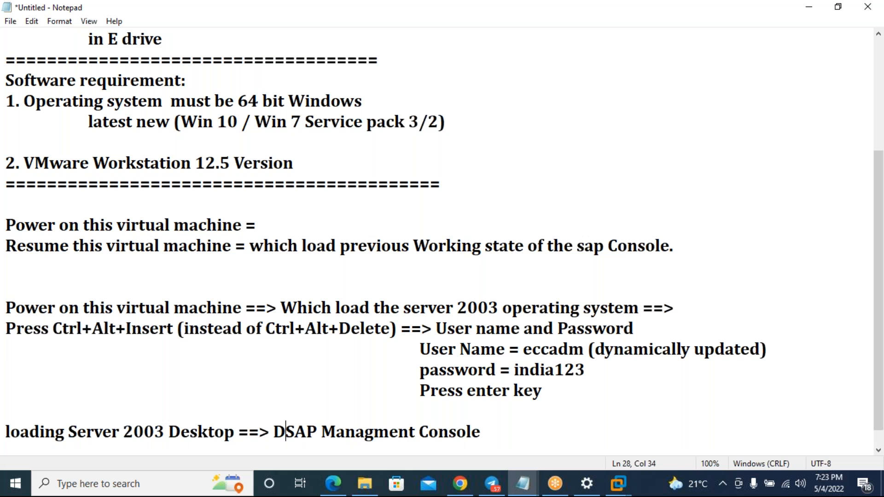
pyautogui.write('ck on')
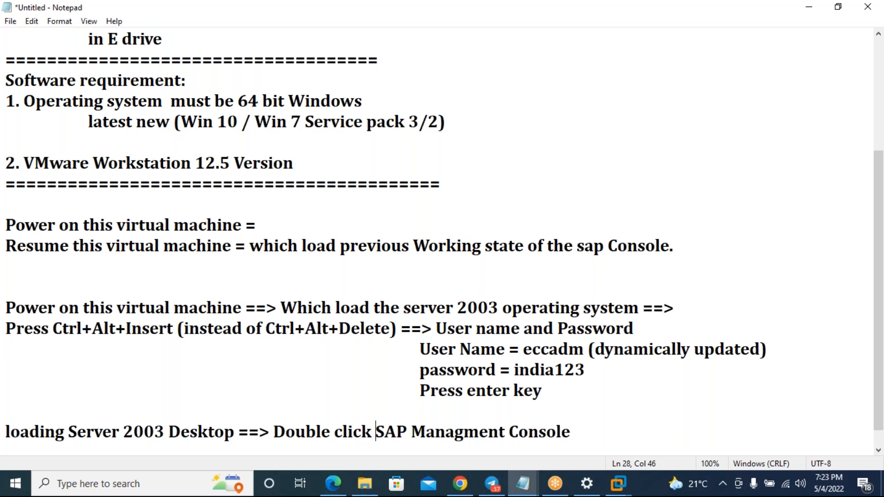
# - Add 'Do right click on ECC ==> click Start ==> Enter password ==>' as the next step
pyautogui.click(601, 427)
pyautogui.write('==>')
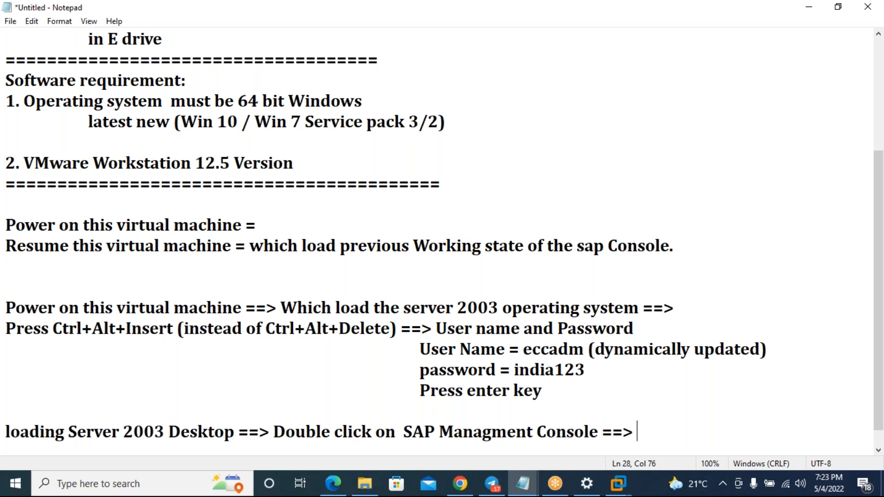
pyautogui.press('Return')
pyautogui.write('Do r')
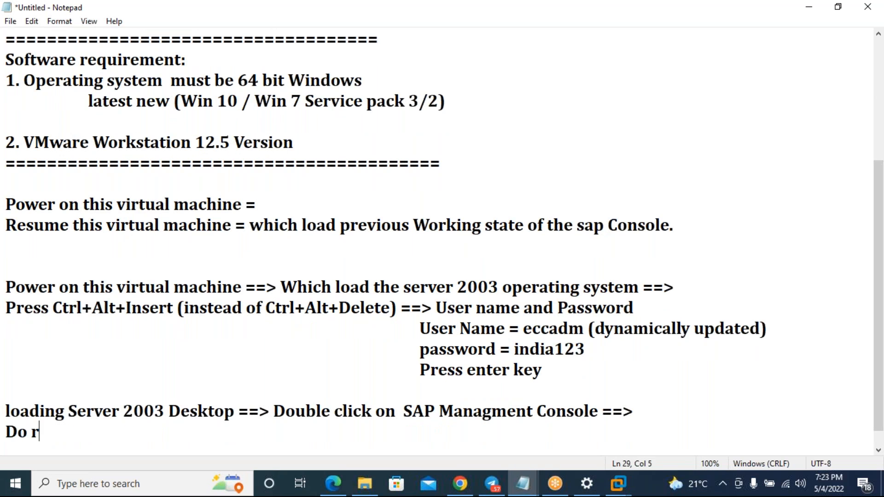
pyautogui.write('ight click ')
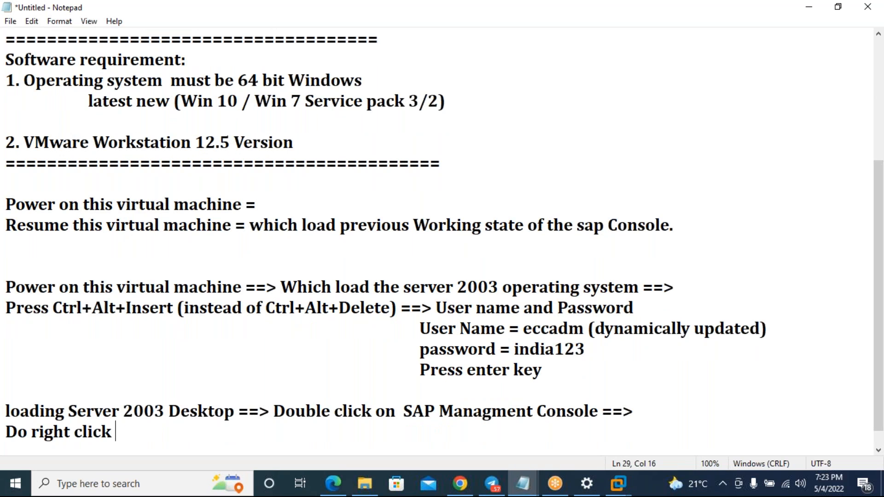
pyautogui.write('on ECC ==> click Stat')
pyautogui.press('BackSpace')
pyautogui.write('rt ==>')
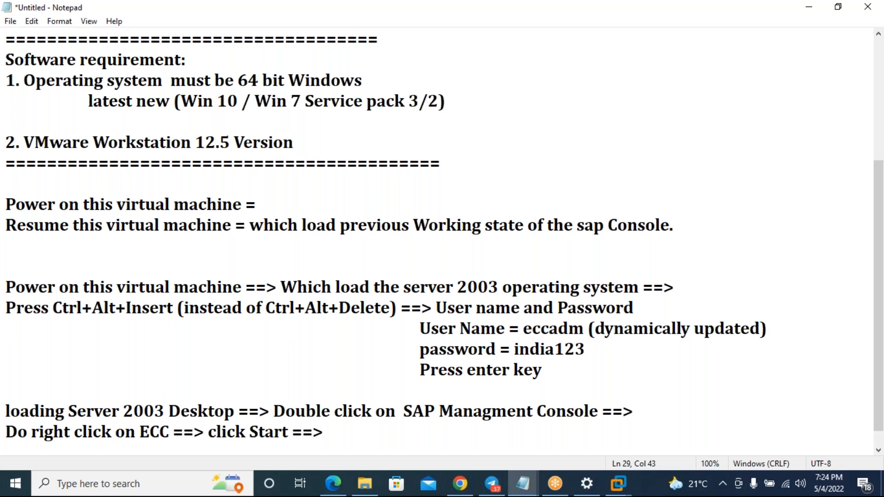
pyautogui.write('Enter passwo')
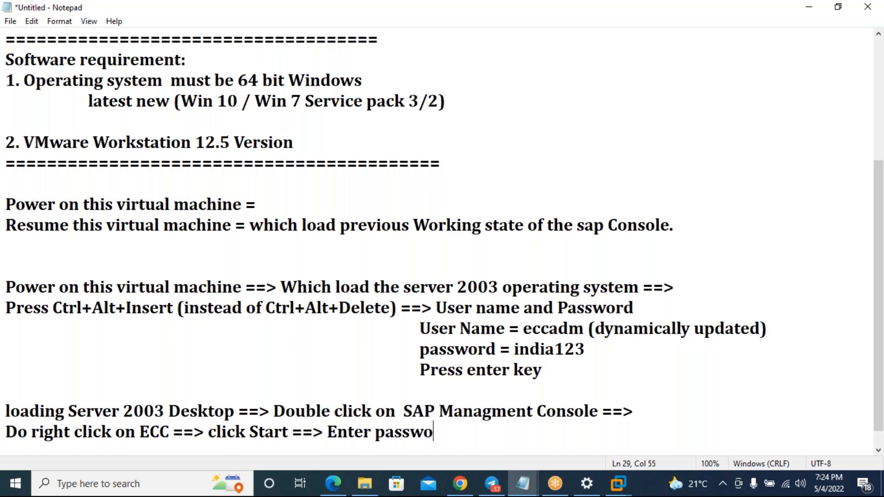
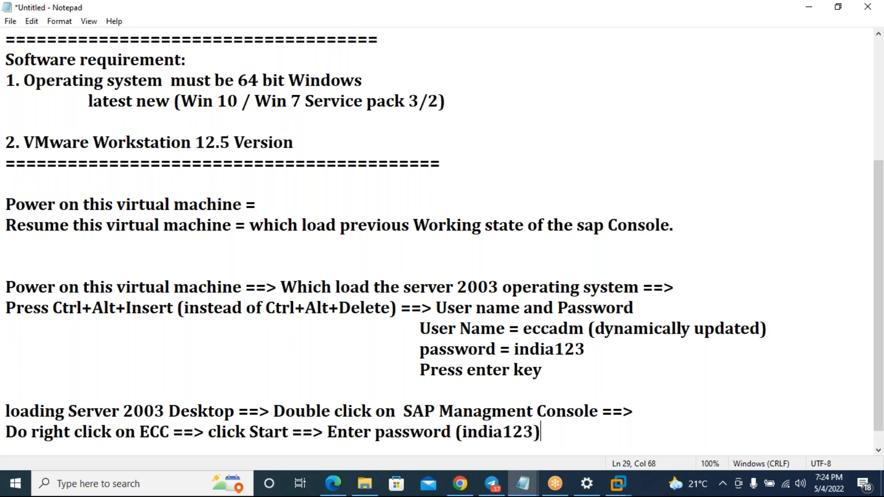
pyautogui.write(' ==>')
# - Add a 'Wait untill turn into Green Color' line followed by blank lines
pyautogui.press('Return')
pyautogui.write('Wait ')
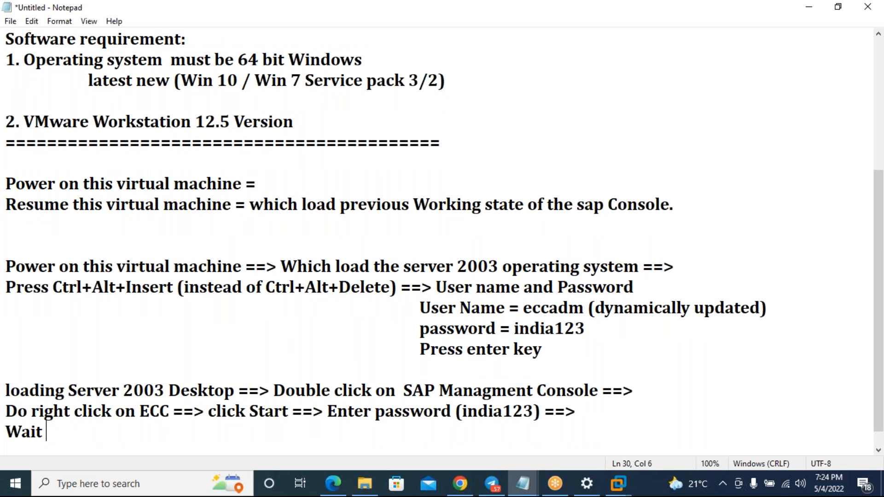
pyautogui.write('untill t')
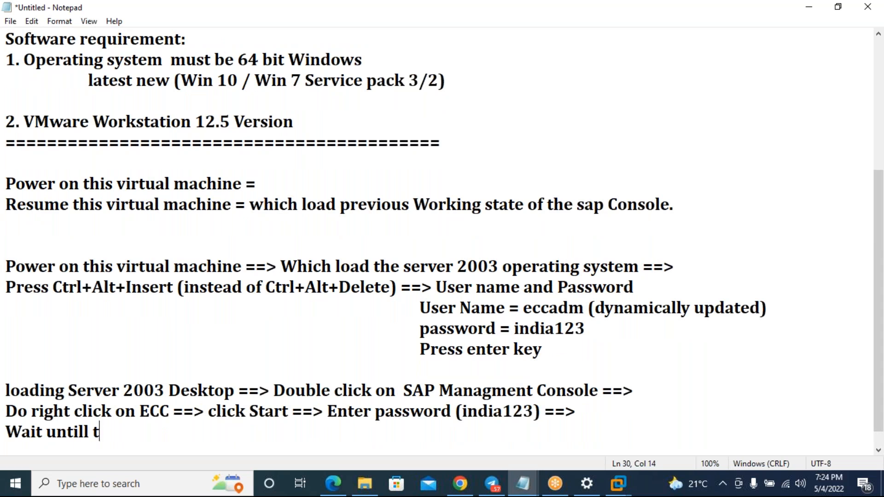
pyautogui.write('urn into ')
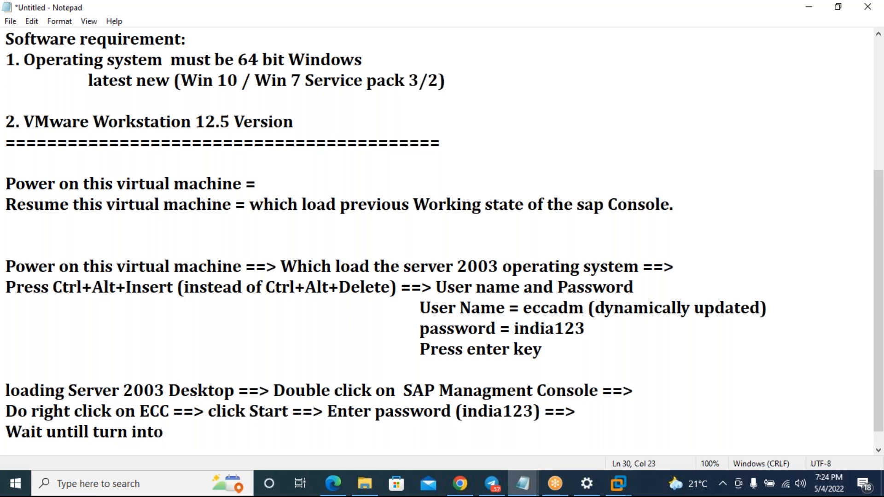
pyautogui.write('Green')
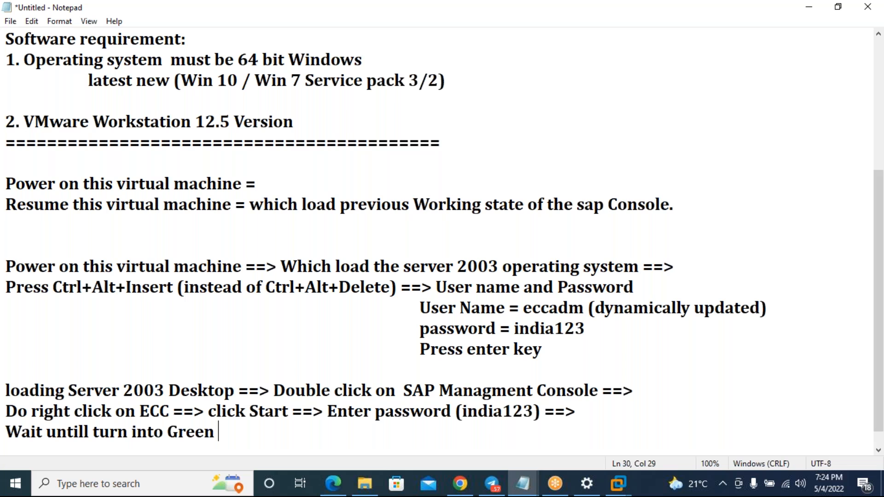
pyautogui.write('Color')
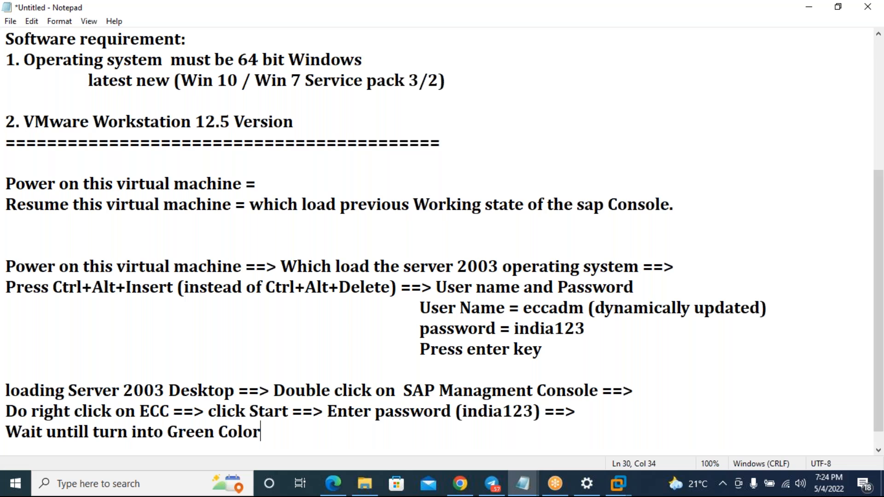
pyautogui.press('Return')
pyautogui.press('Return')
pyautogui.press('Return')
pyautogui.press('Return')
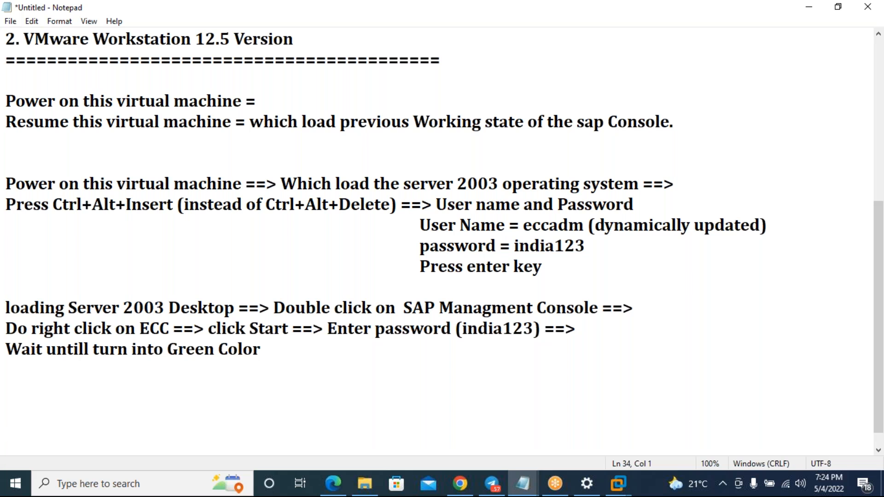
# - Write a step line starting 'Open Desktop ==> Double click on'
pyautogui.write('C')
pyautogui.press('BackSpace')
pyautogui.write('Double lci')
pyautogui.press('BackSpace')
pyautogui.press('BackSpace')
pyautogui.press('BackSpace')
pyautogui.write('click on')
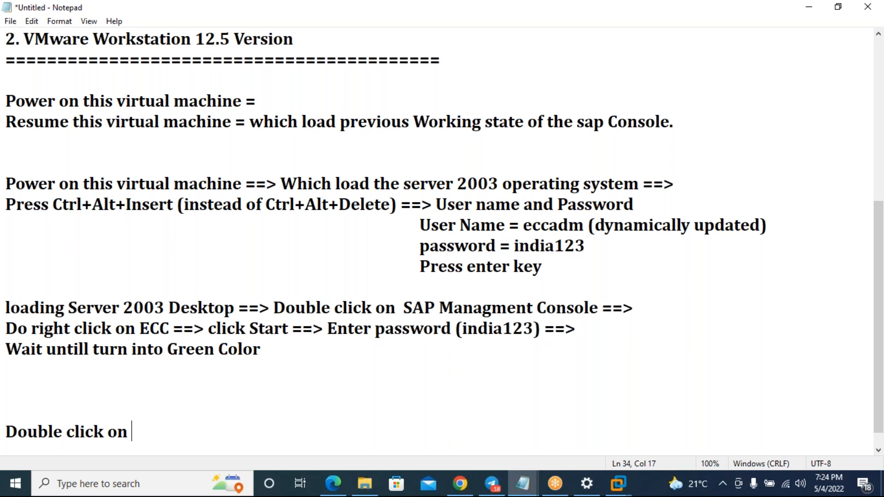
pyautogui.click(12, 417)
pyautogui.write('Open ')
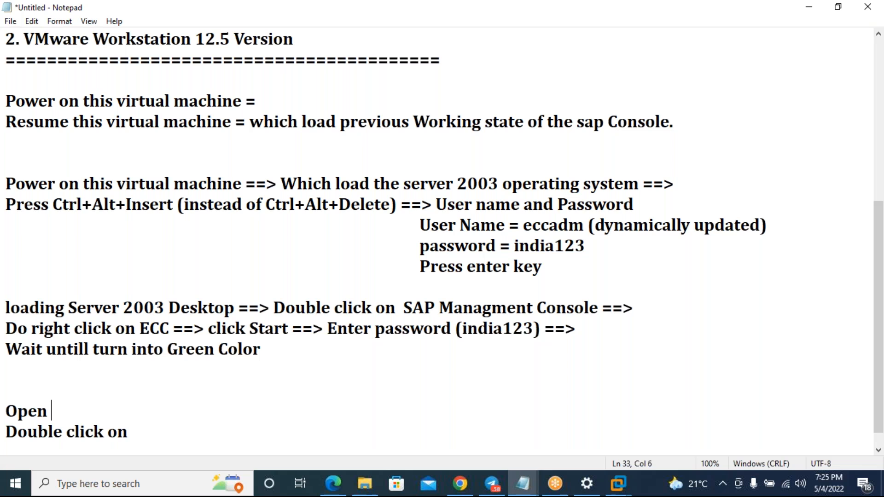
pyautogui.write('Desktop')
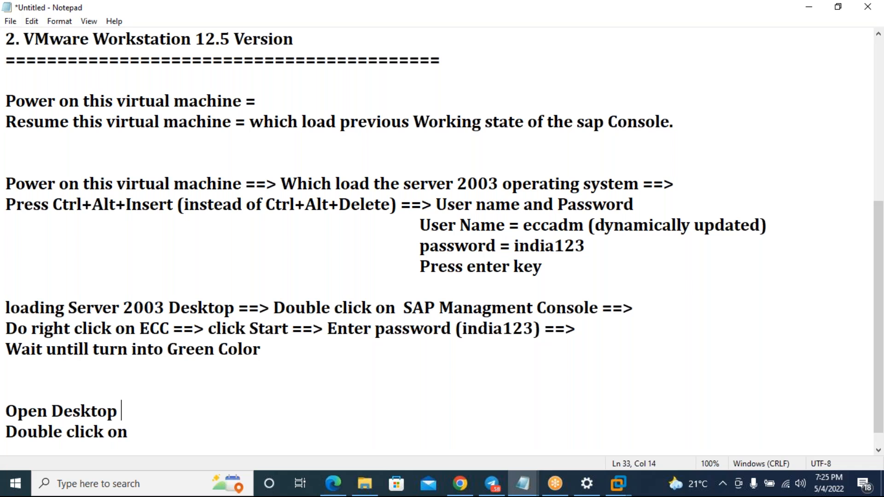
pyautogui.click(6, 432)
pyautogui.press('BackSpace')
pyautogui.write('==> Double click on')
# - Finish it with 'SAP LOGON ==> Click Logon option' and start a new line
pyautogui.click(296, 416)
pyautogui.write('SAP ')
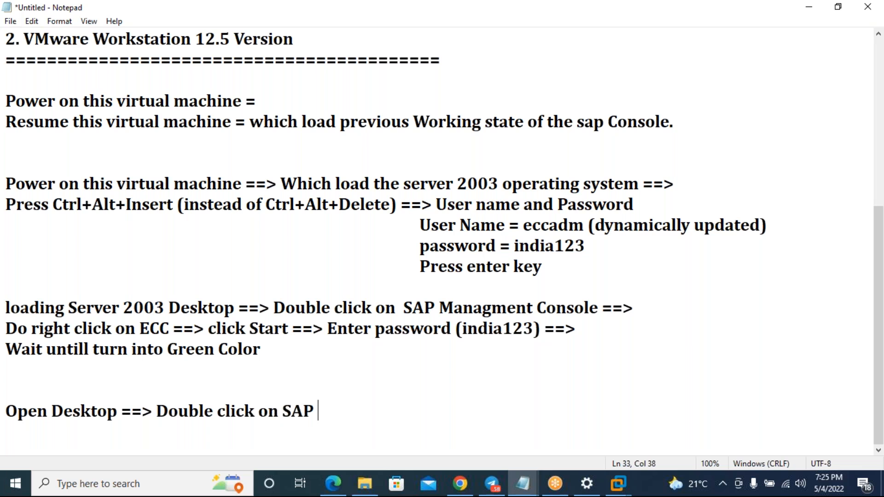
pyautogui.write('LOGON ')
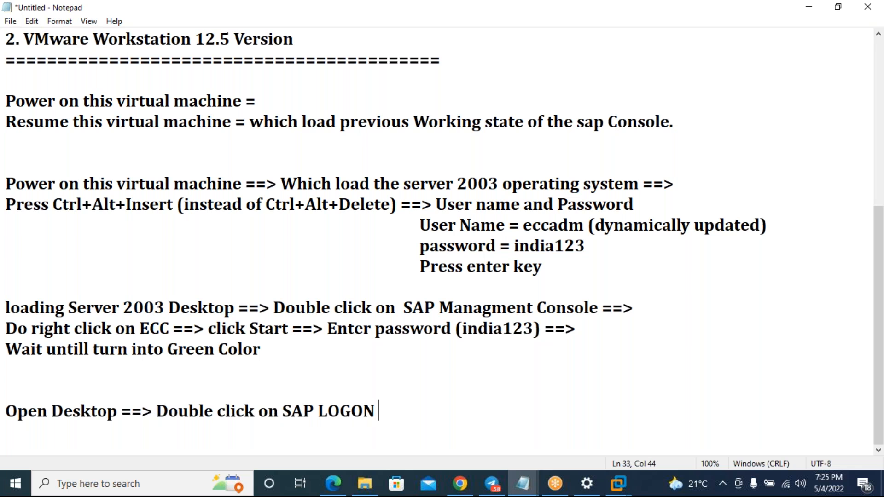
pyautogui.write('==> Click Lo')
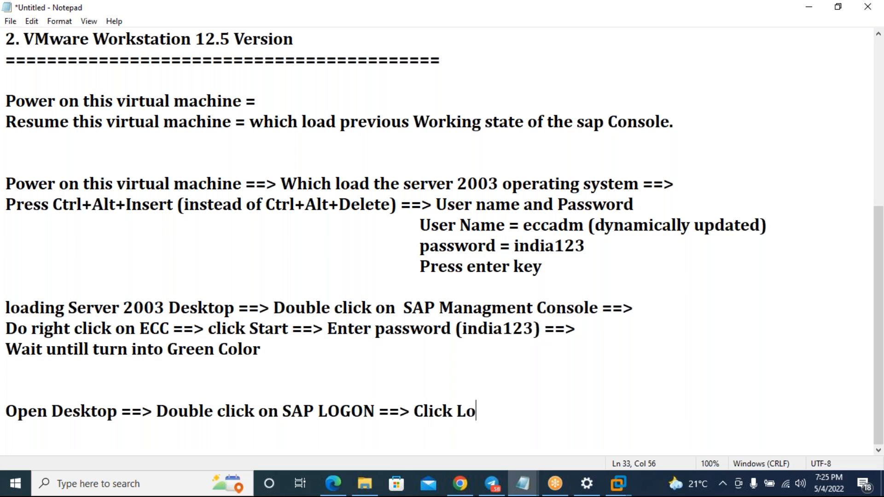
pyautogui.write('gon optioon')
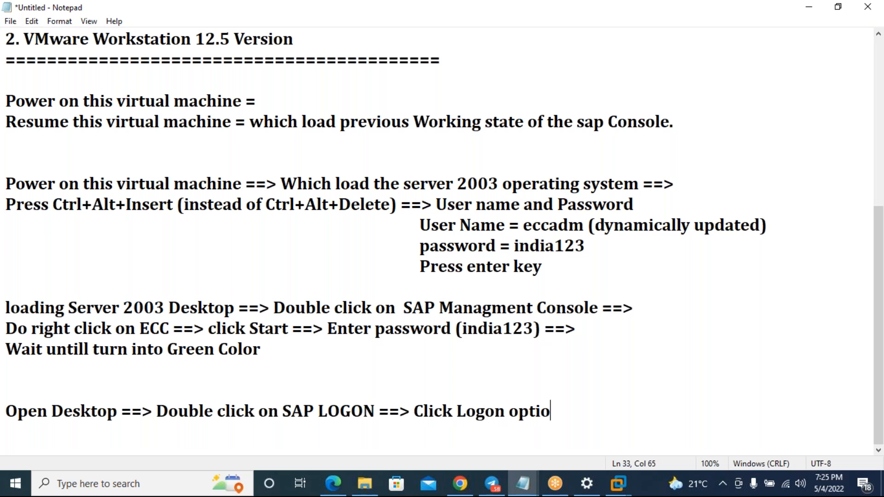
pyautogui.press('BackSpace')
pyautogui.press('BackSpace')
pyautogui.write('n')
pyautogui.press('Return')
pyautogui.scroll(-1, 359, 403)
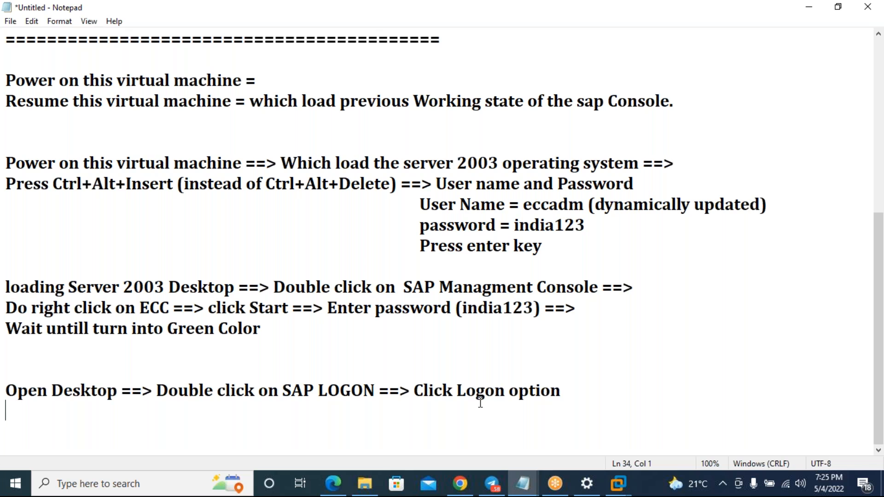
# - Type the 'Enter Credential Details' heading with an indented 'Client : 800' line
pyautogui.write('Enter Credenti')
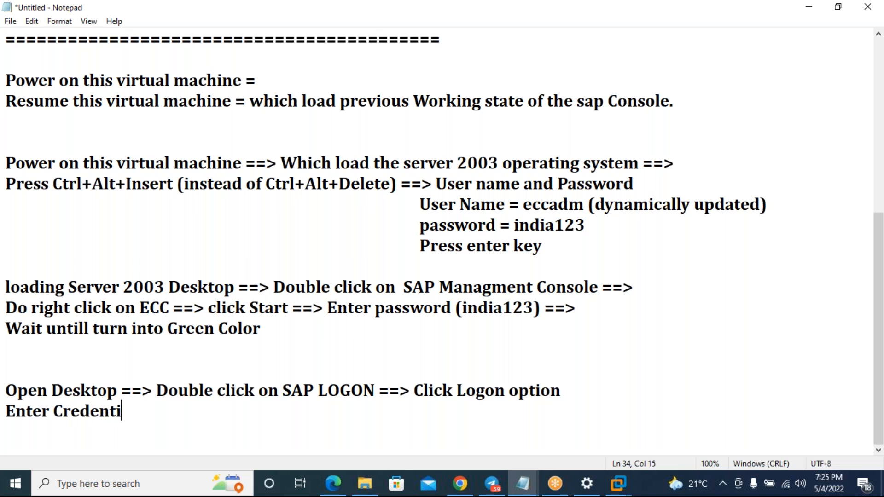
pyautogui.write('al Details')
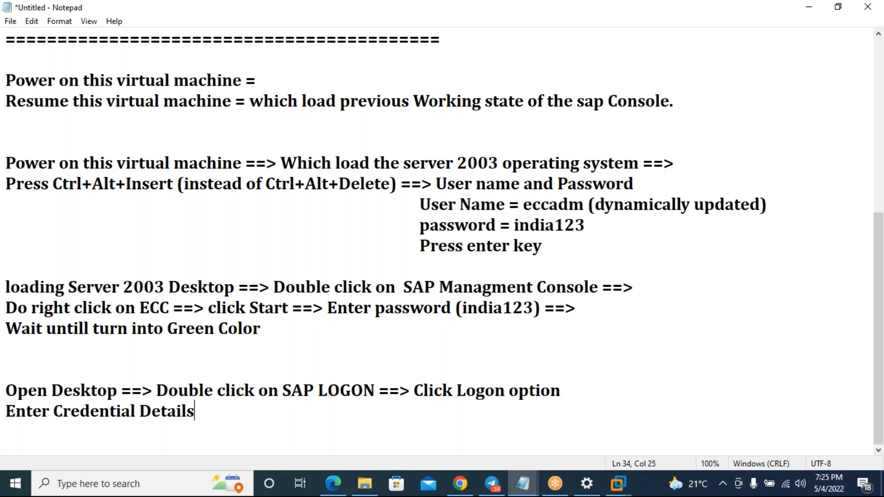
pyautogui.press('Return')
pyautogui.press('Tab')
pyautogui.write('Client')
pyautogui.press('Tab')
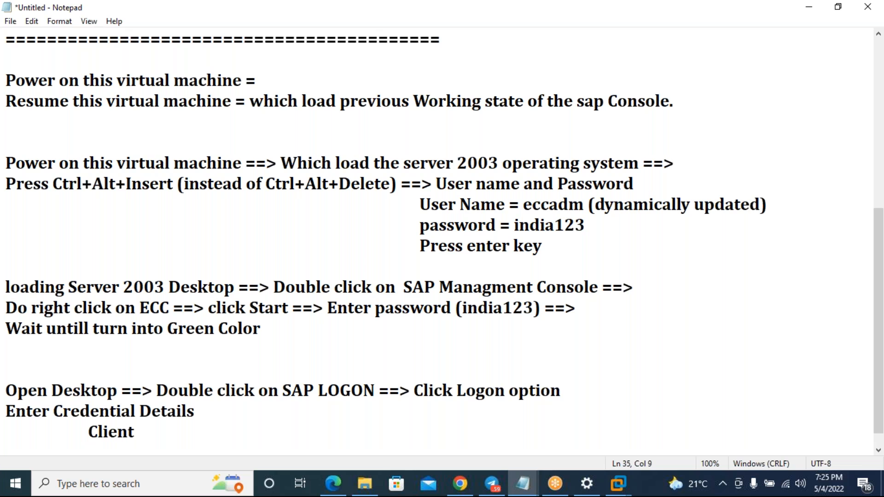
pyautogui.write(':  800')
# - Add indented Username and Password lines with the logon credentials
pyautogui.press('Return')
pyautogui.press('Tab')
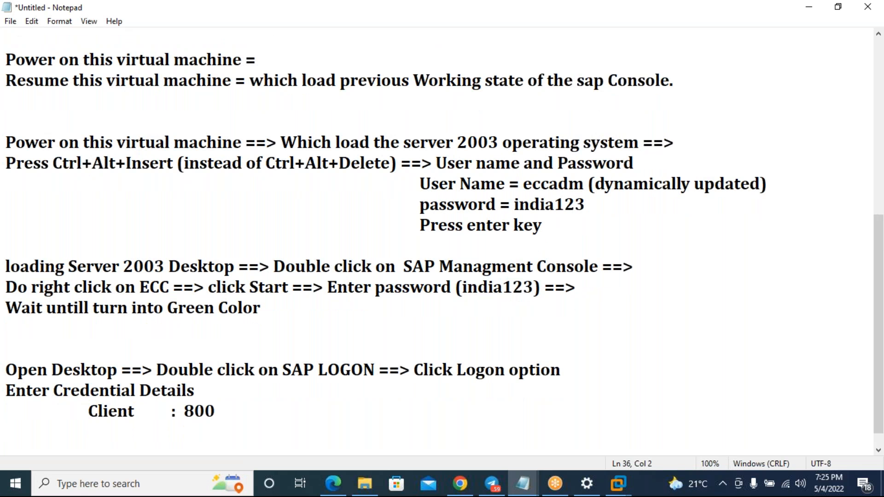
pyautogui.write('Usern')
pyautogui.write('a')
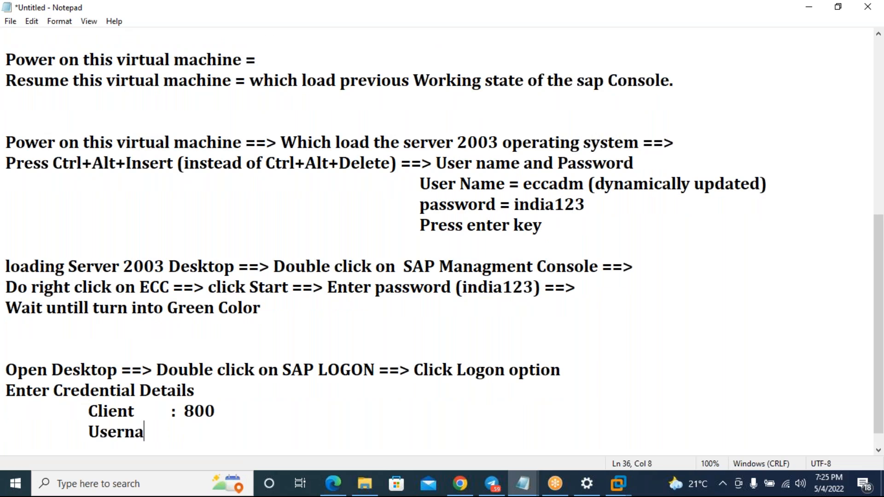
pyautogui.write('me: sapuser')
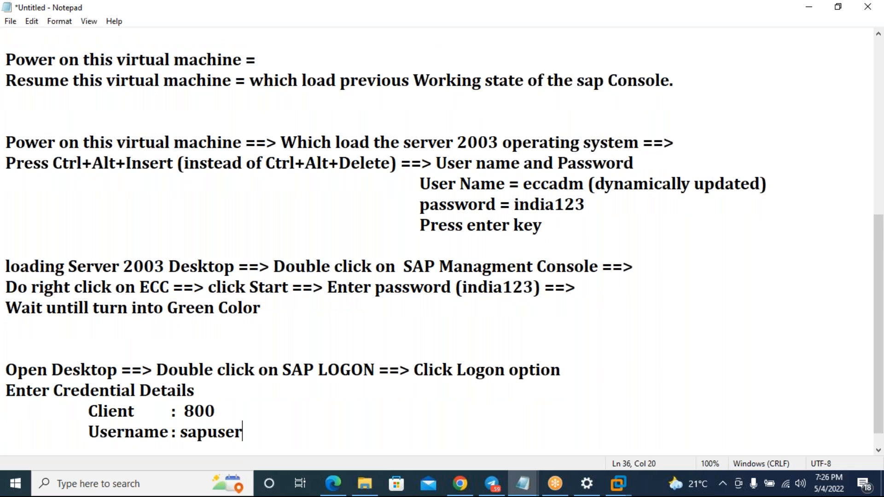
pyautogui.press('Return')
pyautogui.press('Tab')
pyautogui.write('Pas')
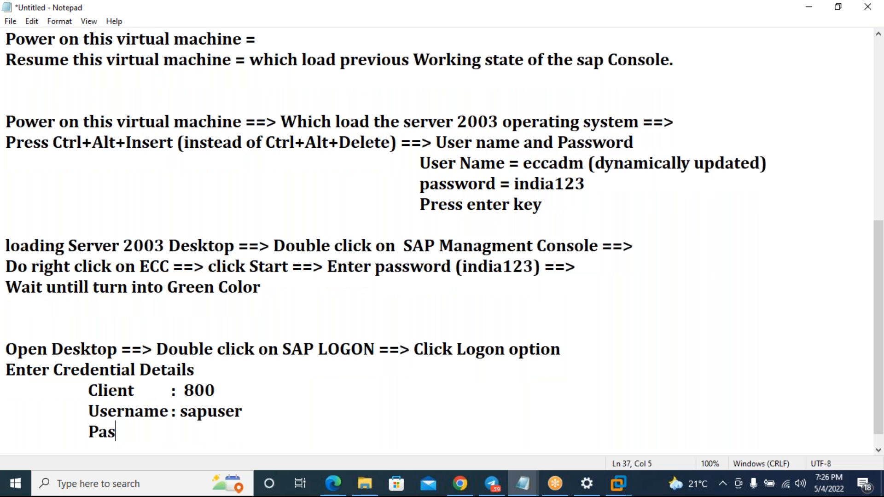
pyautogui.write('sword ')
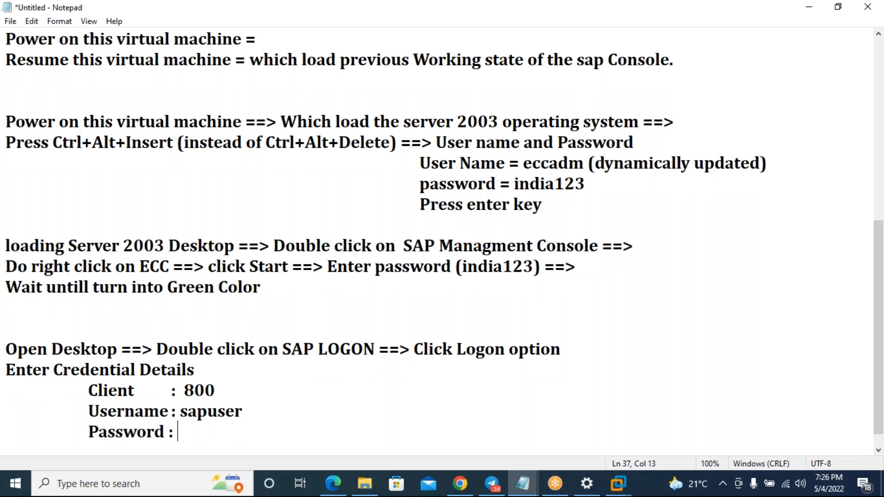
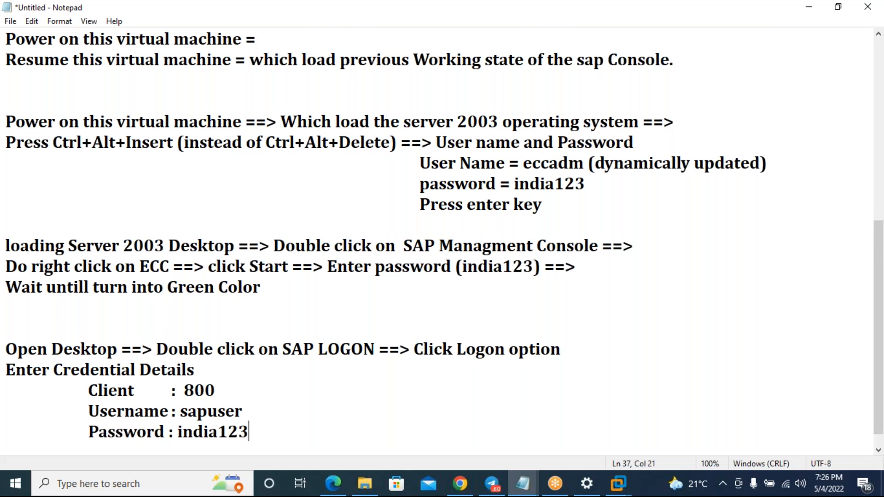
# - Add indented 'language : en' and 'Press enter key' lines
pyautogui.press('Return')
pyautogui.press('Tab')
pyautogui.write('language : en')
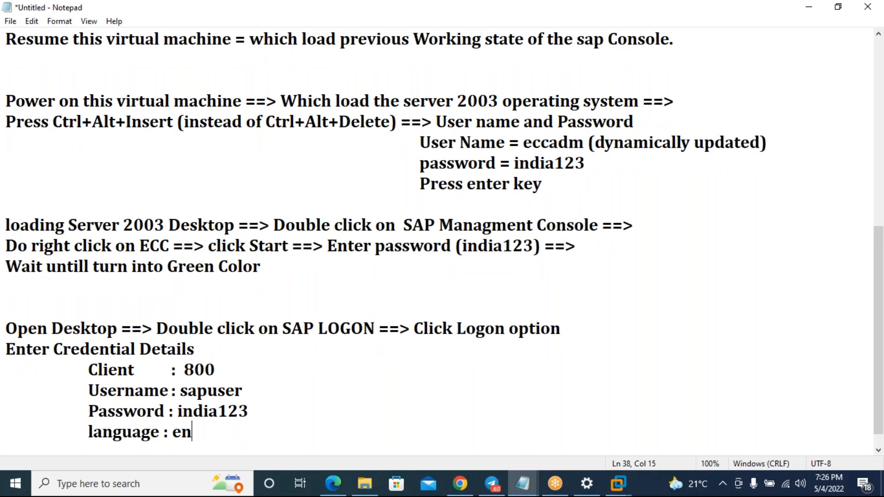
pyautogui.press('Return')
pyautogui.press('Tab')
pyautogui.write('Pre')
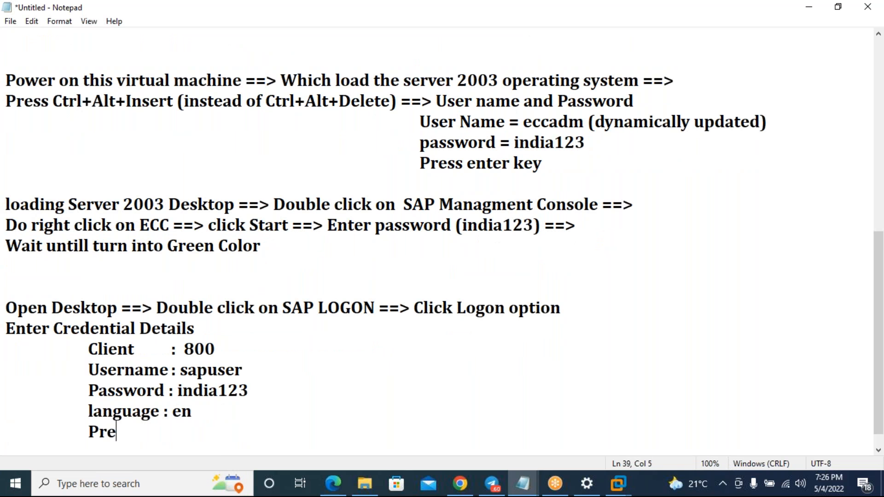
pyautogui.write('ss enter key')
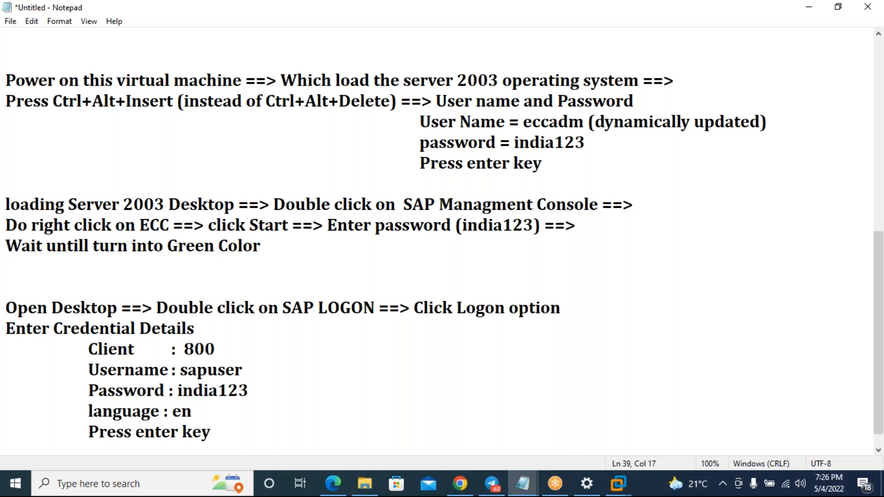
pyautogui.press('Return')
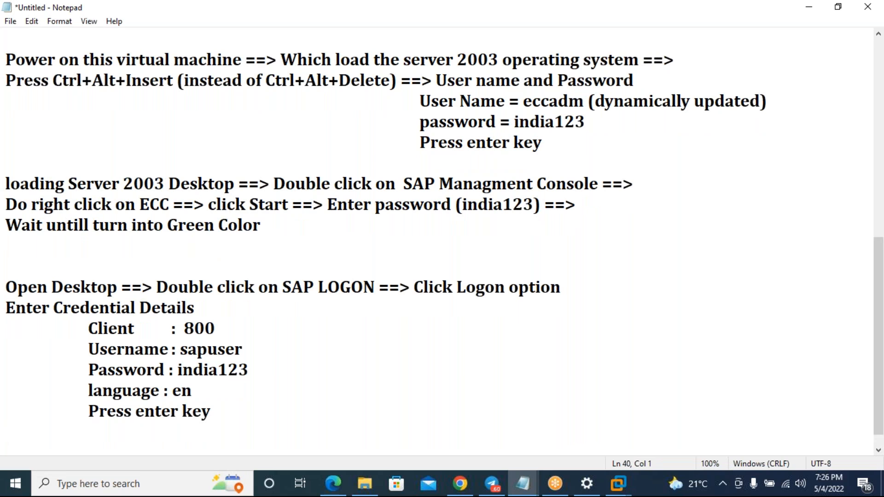
# - Add an indented 'NOTE : Loading SAP EASY ACCESS Screen' line
pyautogui.press('Tab')
pyautogui.write('NOTE : Loading SAP EASY AXC')
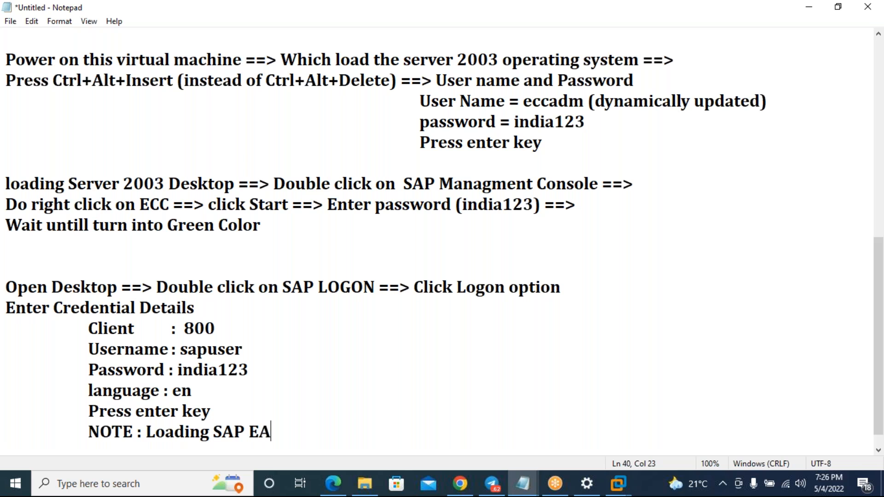
pyautogui.press('BackSpace')
pyautogui.press('BackSpace')
pyautogui.write('CCESS Screee')
pyautogui.press('BackSpace')
pyautogui.write('n')
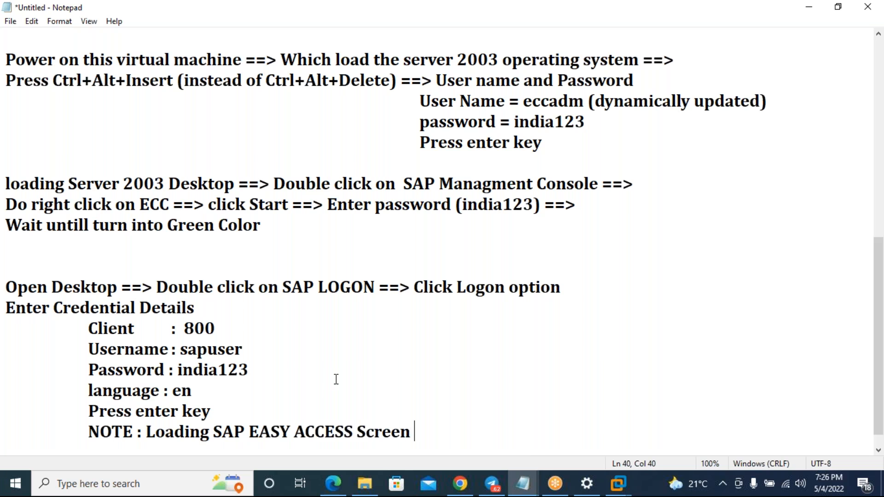
# - Insert a ':-PRESENTATION LAYER:-' heading above the Open Desktop logon step
pyautogui.click(25, 268)
pyautogui.press('Return')
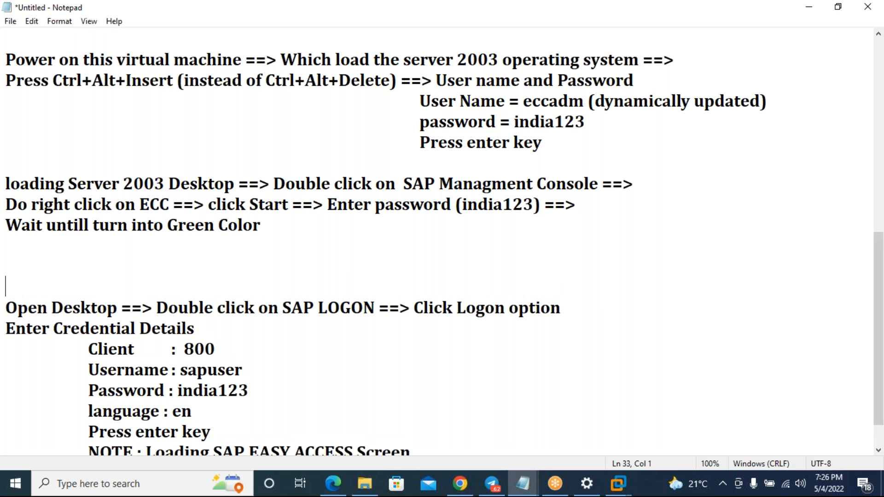
pyautogui.write(':-PRESENTA')
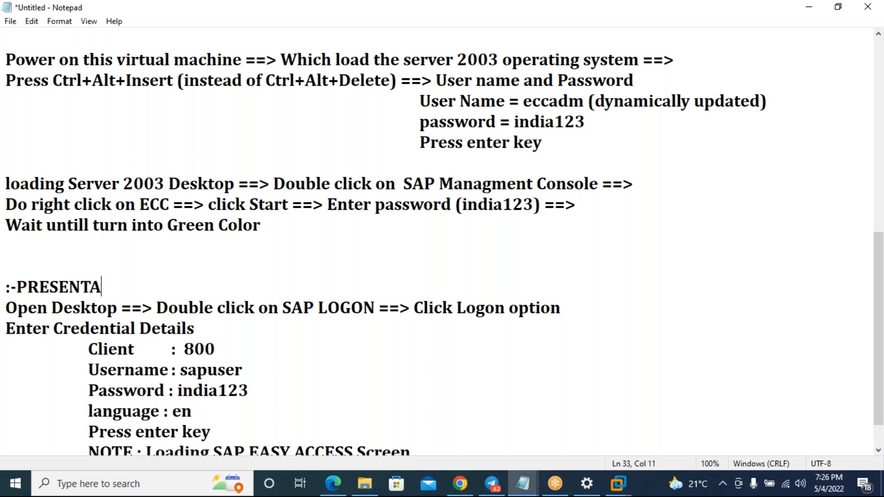
pyautogui.write('TION LAYE')
pyautogui.press('BackSpace')
pyautogui.write('YER:-')
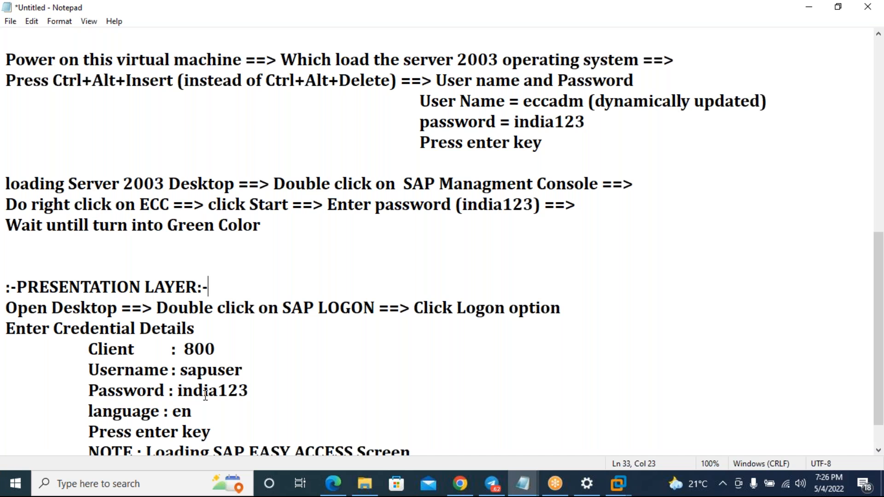
pyautogui.scroll(2, 208, 390)
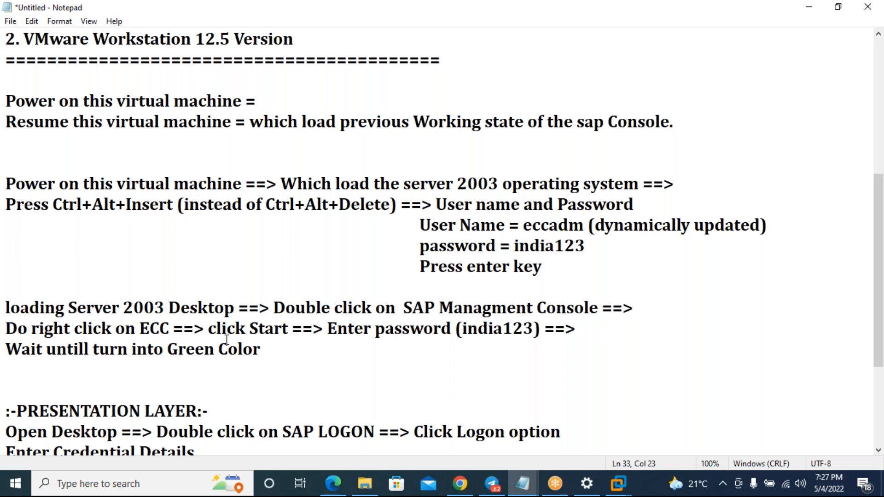
# - Type the heading ':-APPLICATION AND DATABASE SERVERS:-' above the Server 2003 startup steps
pyautogui.click(13, 284)
pyautogui.press('Return')
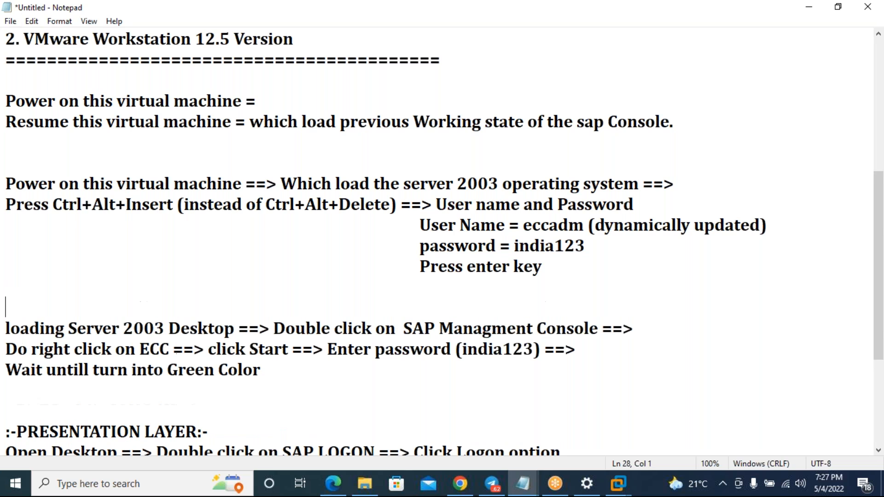
pyautogui.press('BackSpace')
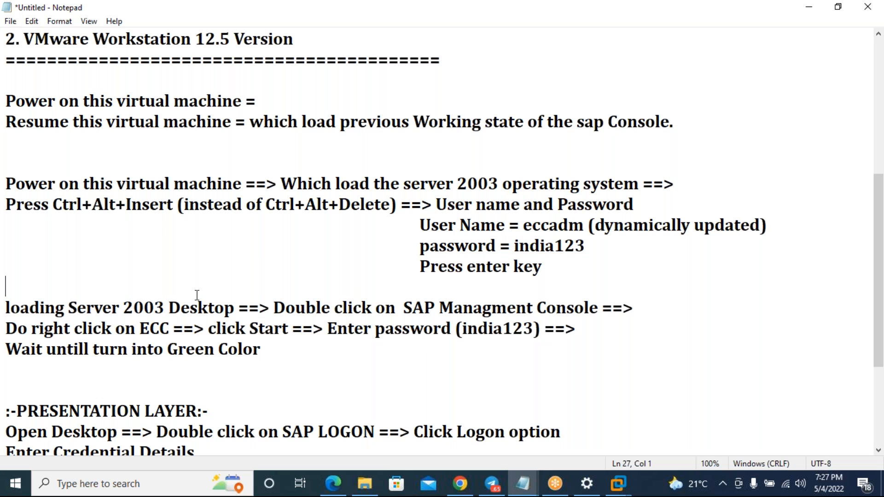
pyautogui.write(':-APpli')
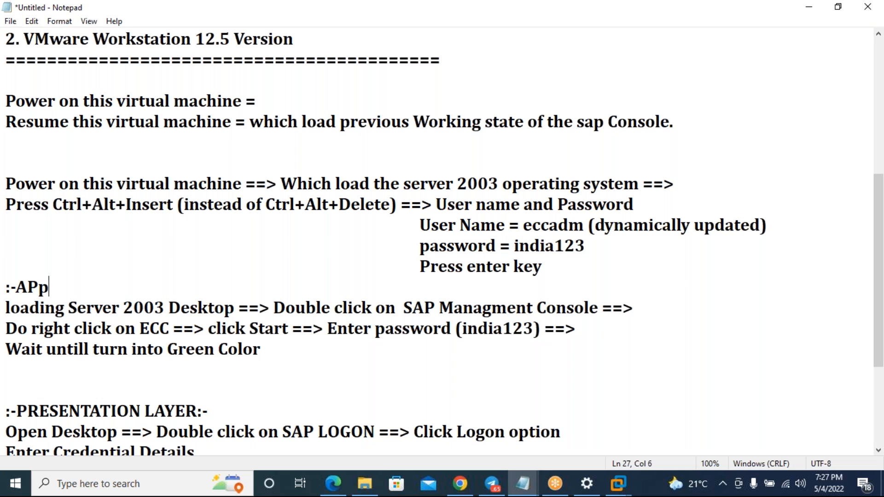
pyautogui.press('BackSpace')
pyautogui.press('BackSpace')
pyautogui.press('BackSpace')
pyautogui.write('PLICATION AND ')
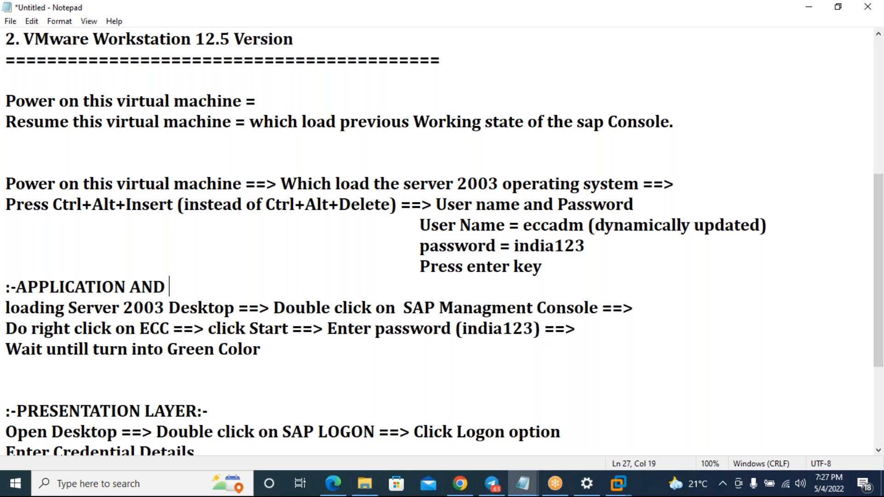
pyautogui.write('DATABASE ')
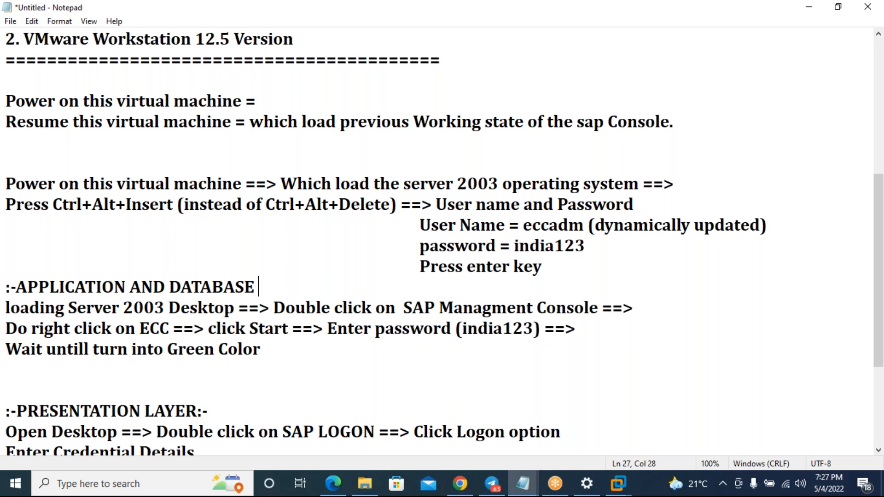
pyautogui.write('SER')
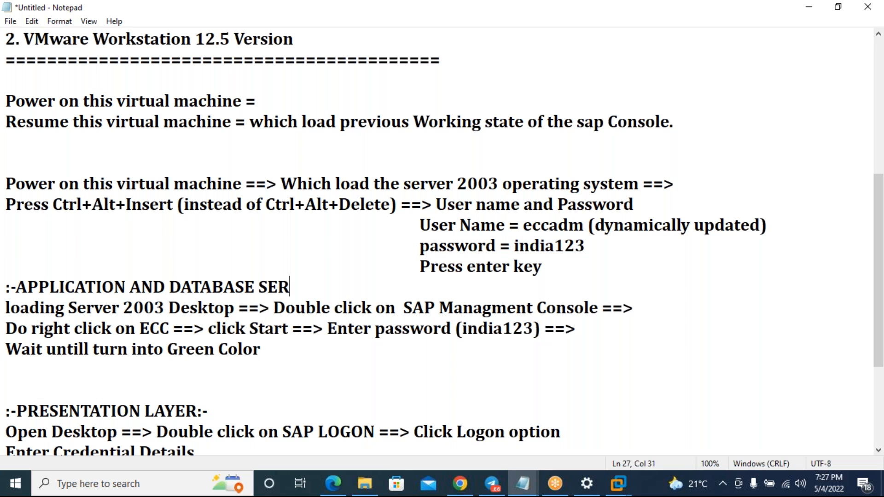
pyautogui.write('VERS:0')
pyautogui.press('BackSpace')
pyautogui.write(';')
pyautogui.press('BackSpace')
pyautogui.write('-')
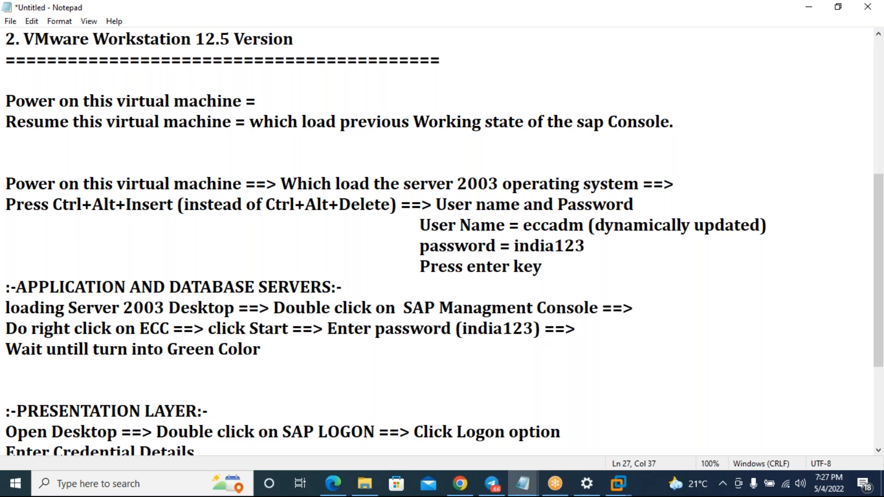
# - Select the APPLICATION AND DATABASE SERVERS heading line
pyautogui.scroll(-2, 323, 387)
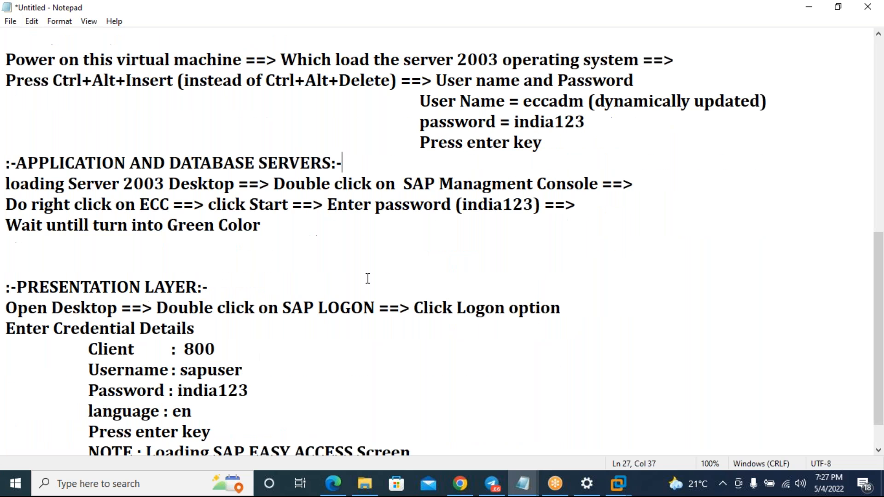
pyautogui.moveTo(359, 167); pyautogui.dragTo(11, 163)
pyautogui.click(364, 248)
pyautogui.moveTo(344, 163); pyautogui.dragTo(5, 162)
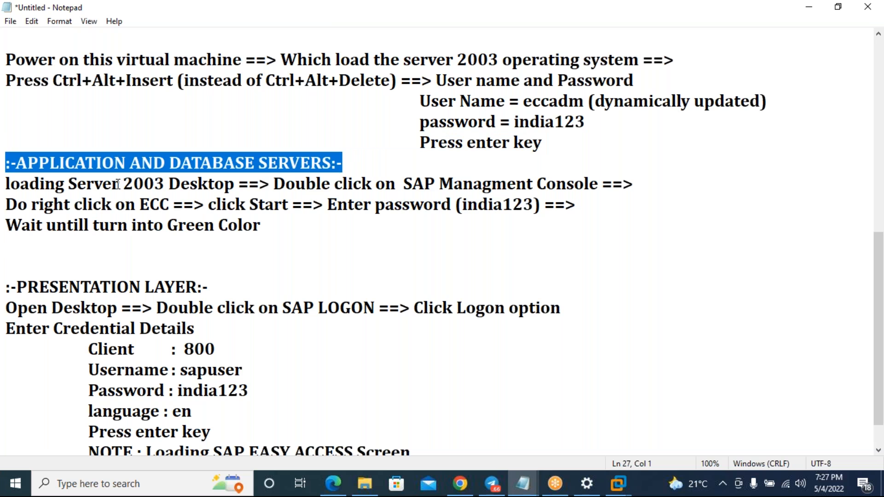
pyautogui.scroll(-1, 213, 368)
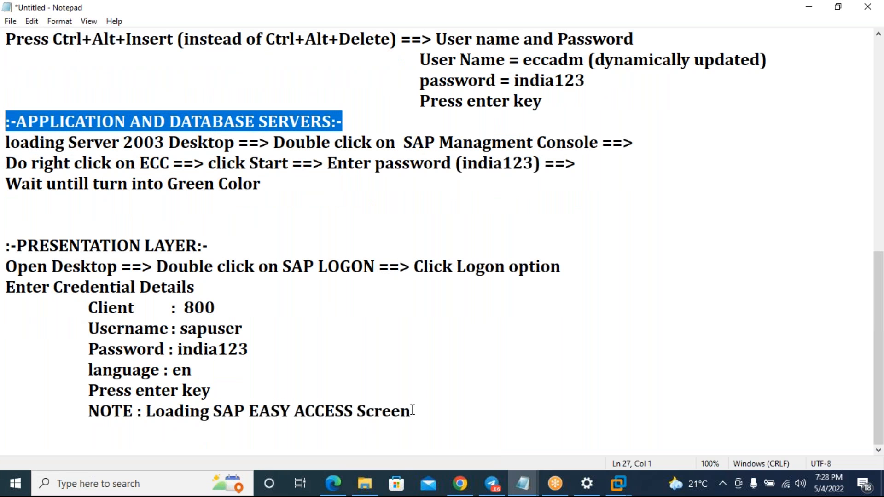
pyautogui.click(412, 407)
# - Add a row of '=' under the NOTE line, followed by a 'From SAP EASY ACCESS' line
pyautogui.press('Return')
pyautogui.write('=========')
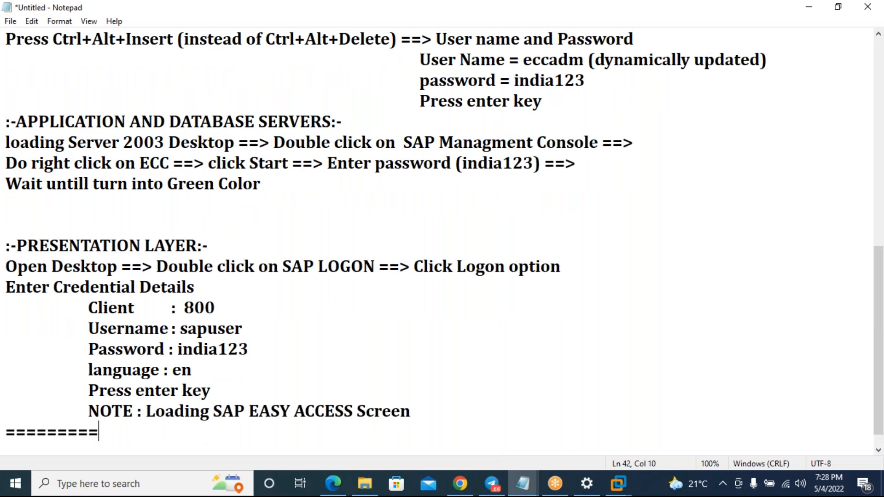
pyautogui.write('==========================================')
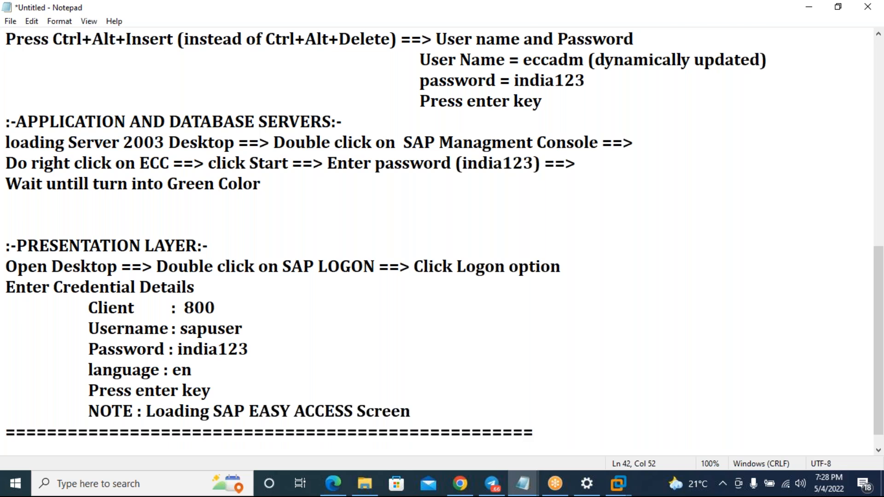
pyautogui.press('Return')
pyautogui.write('sap')
pyautogui.press('BackSpace')
pyautogui.press('BackSpace')
pyautogui.press('BackSpace')
pyautogui.press('BackSpace')
pyautogui.write('s')
pyautogui.press('BackSpace')
pyautogui.write('SAP EASY ACCESS:')
pyautogui.press('BackSpace')
pyautogui.press('Left')
pyautogui.press('Left')
pyautogui.press('Left')
pyautogui.press('Left')
pyautogui.press('Left')
pyautogui.press('Left')
pyautogui.press('Left')
pyautogui.press('Left')
pyautogui.press('Left')
pyautogui.press('Left')
pyautogui.press('Left')
pyautogui.write('From')
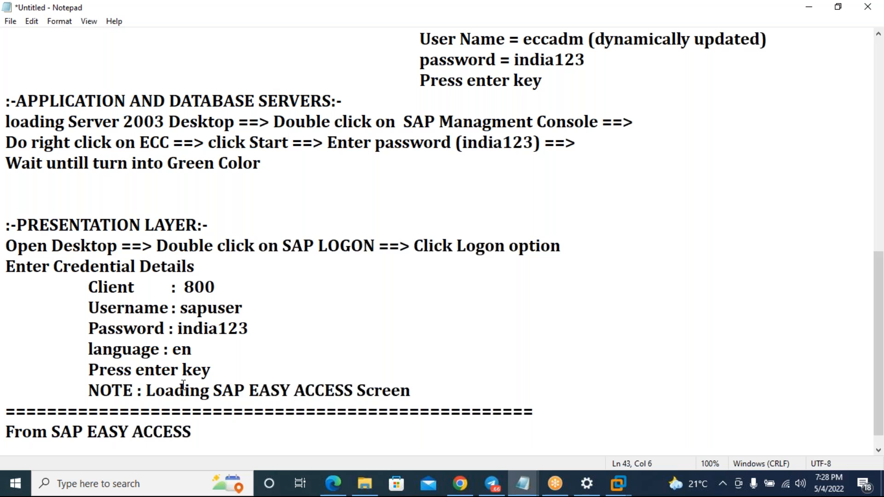
pyautogui.scroll(-1, 183, 385)
# - Add the line 'Type SPRO in the TCode Bar ==> Press enter key ==> SAP Reference IMG'
pyautogui.click(205, 403)
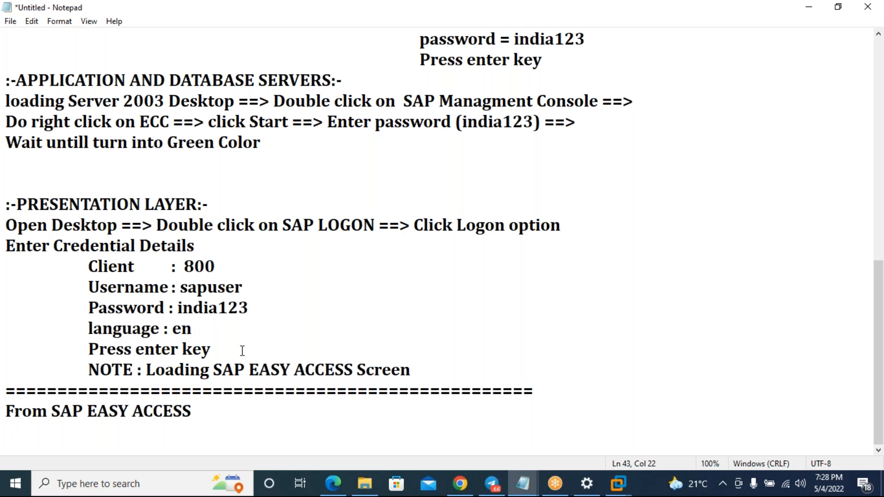
pyautogui.press('Return')
pyautogui.scroll(-1, 246, 371)
pyautogui.write('Type ')
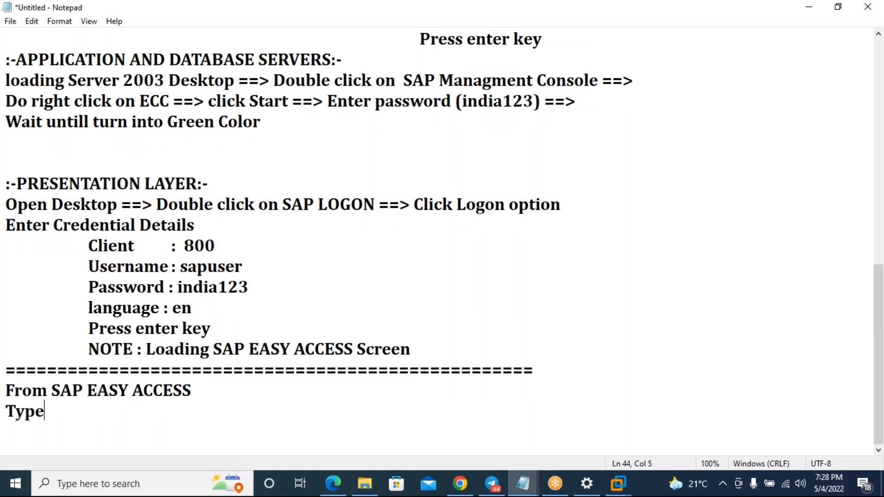
pyautogui.write('SPRO')
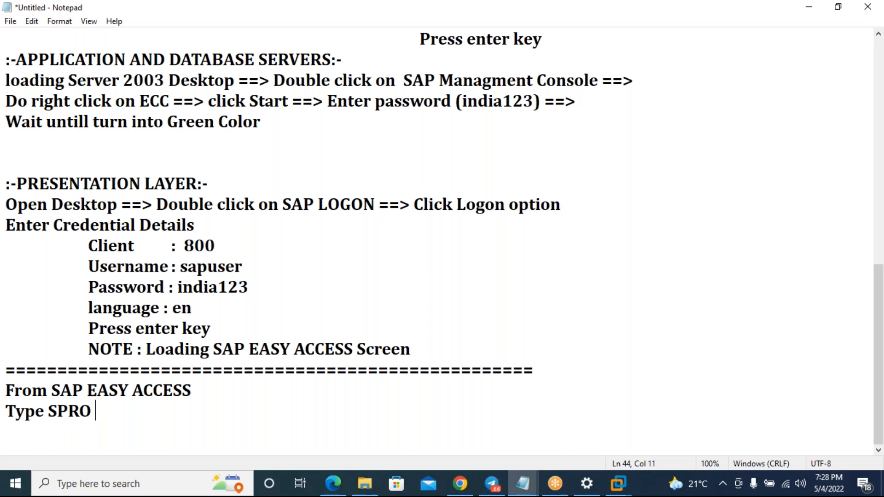
pyautogui.write(' in the ')
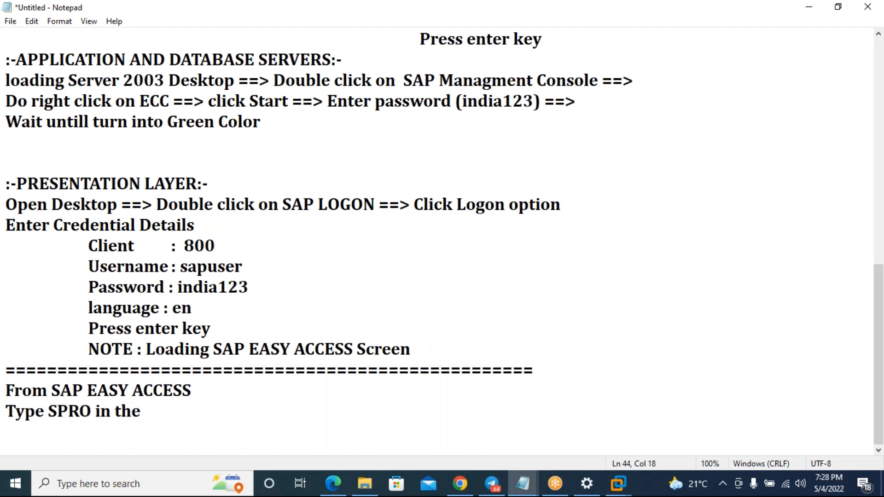
pyautogui.write('T')
pyautogui.write('COde')
pyautogui.press('BackSpace')
pyautogui.press('BackSpace')
pyautogui.press('BackSpace')
pyautogui.press('BackSpace')
pyautogui.write('ocde')
pyautogui.press('BackSpace')
pyautogui.press('BackSpace')
pyautogui.press('BackSpace')
pyautogui.write('de Bar')
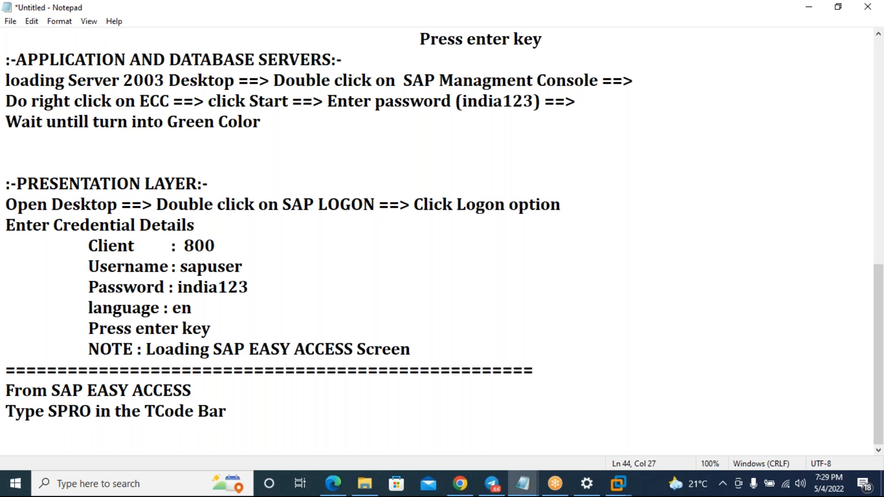
pyautogui.write(' ==> Press ente rkey')
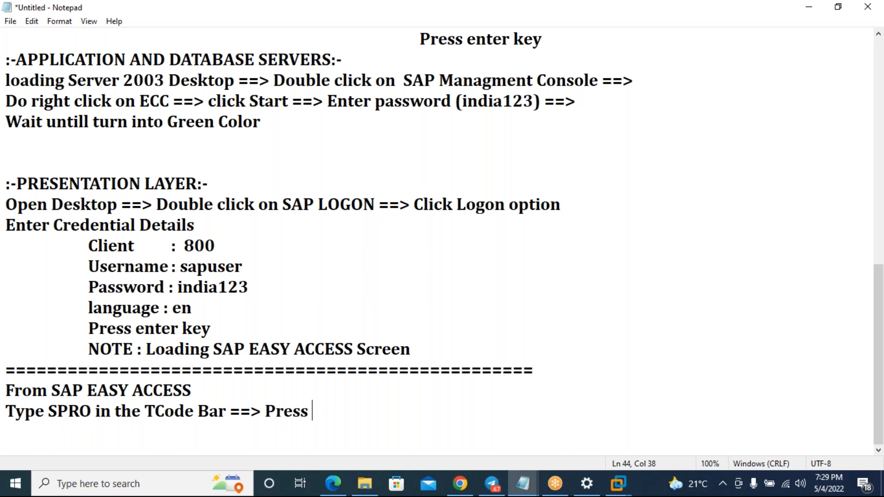
pyautogui.press('BackSpace')
pyautogui.press('BackSpace')
pyautogui.press('BackSpace')
pyautogui.press('BackSpace')
pyautogui.press('BackSpace')
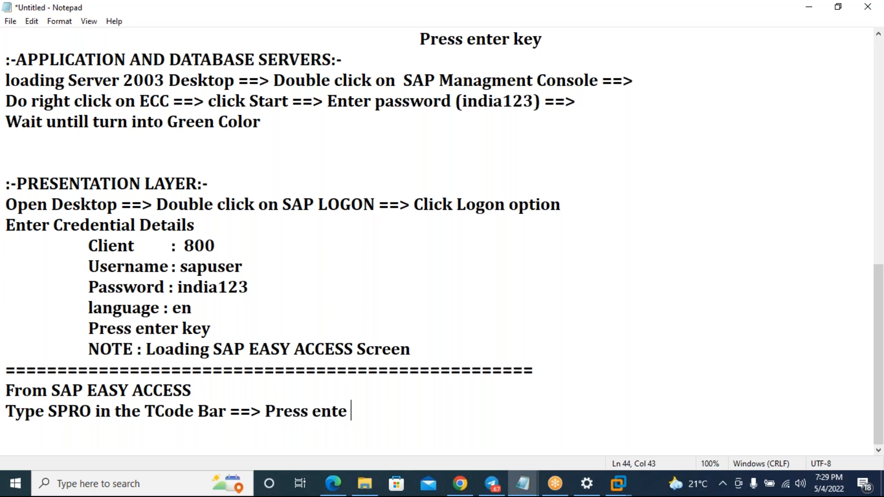
pyautogui.write('r key')
pyautogui.write(' ==> ')
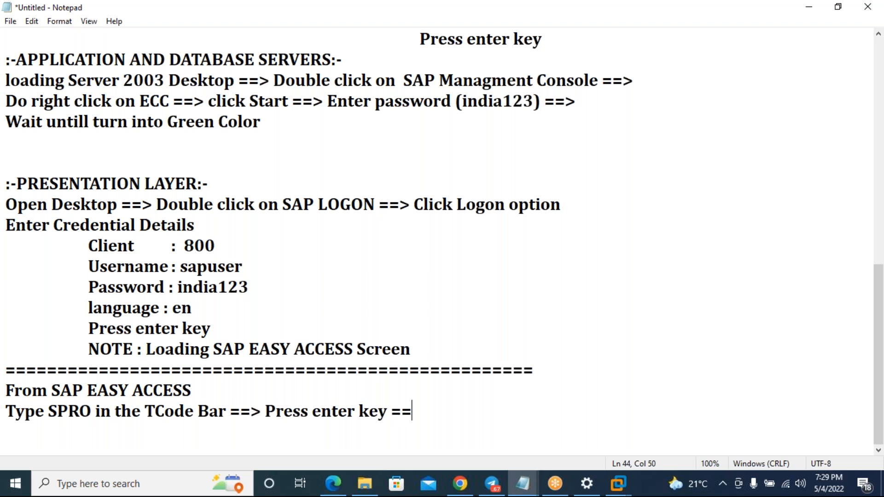
pyautogui.write('SAP ')
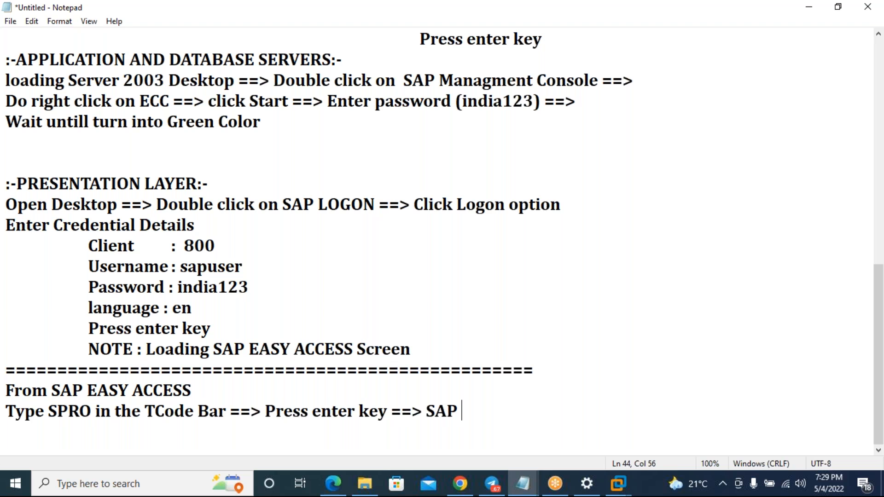
pyautogui.write('Reference IG')
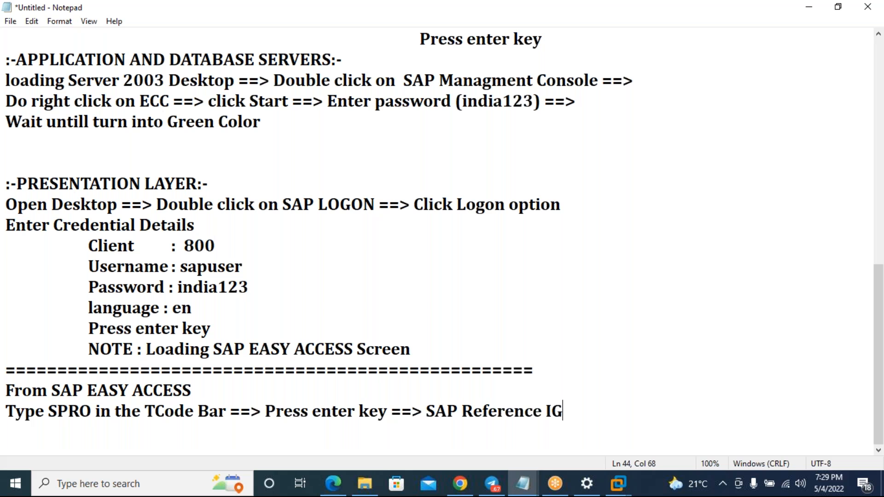
pyautogui.press('BackSpace')
pyautogui.write('MG')
# - In the ECC virtual machine, run transaction spro and choose SAP Reference IMG
pyautogui.click(626, 480)
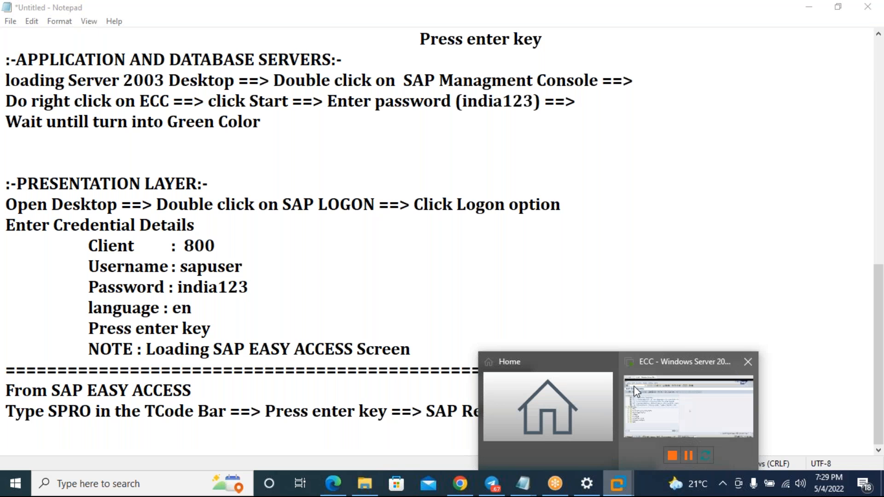
pyautogui.click(637, 391)
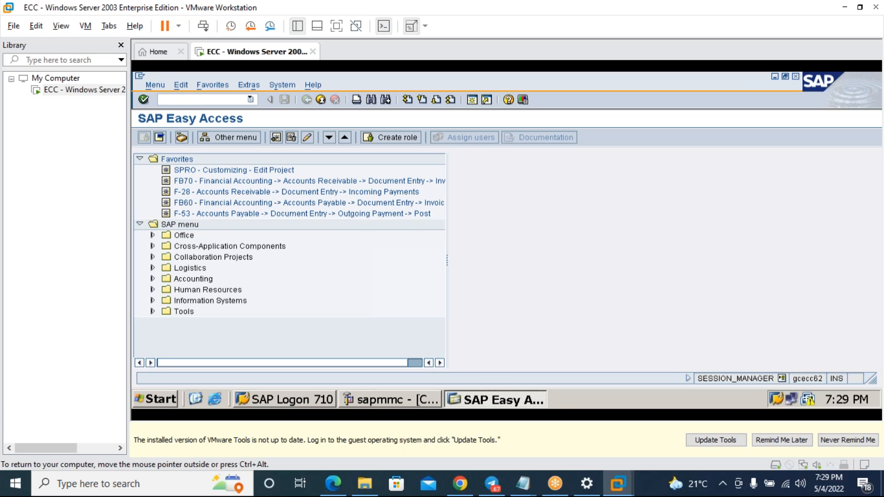
pyautogui.write('spro')
pyautogui.press('Return')
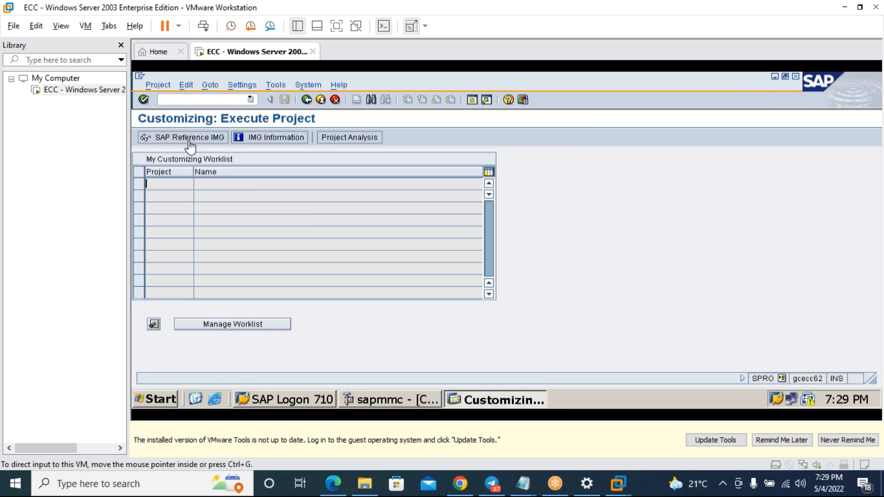
pyautogui.click(190, 146)
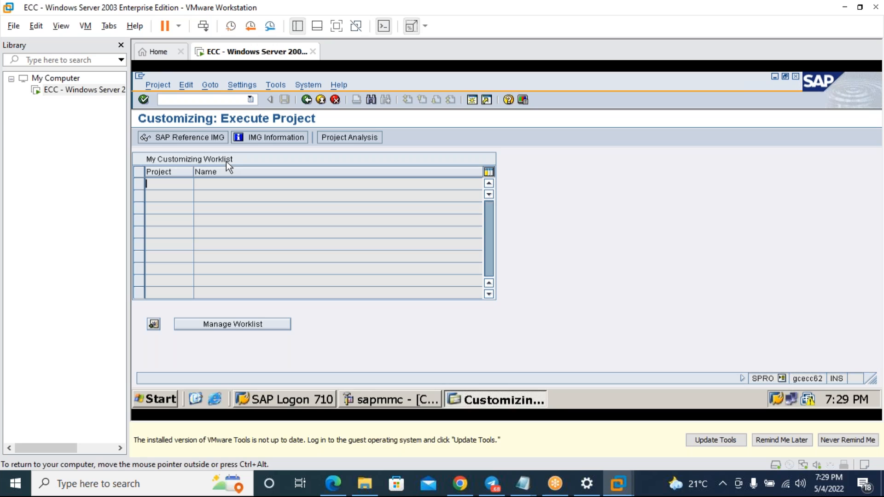
pyautogui.click(218, 137)
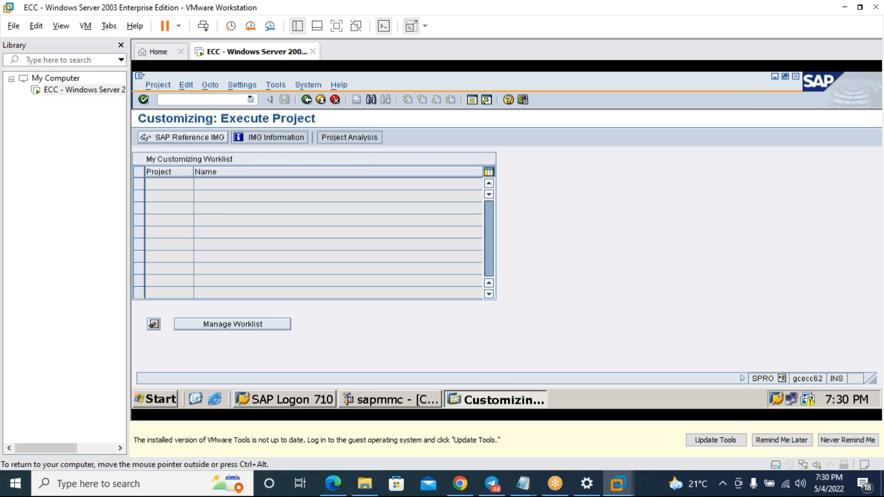
# - Choose SAP Reference IMG on the Customizing: Execute Project screen to show the Display IMG tree
pyautogui.click(217, 138)
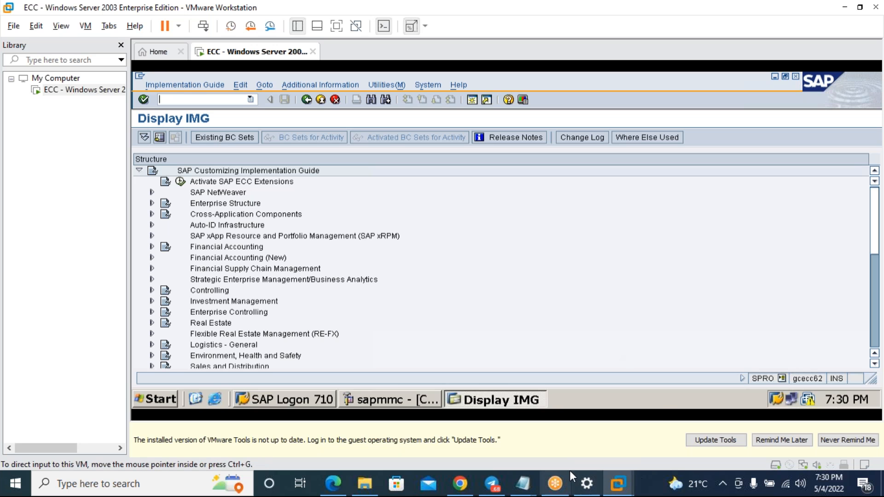
# - Back in Notepad, end the SPRO path line with '==> Display IMG'
pyautogui.moveTo(522, 483)
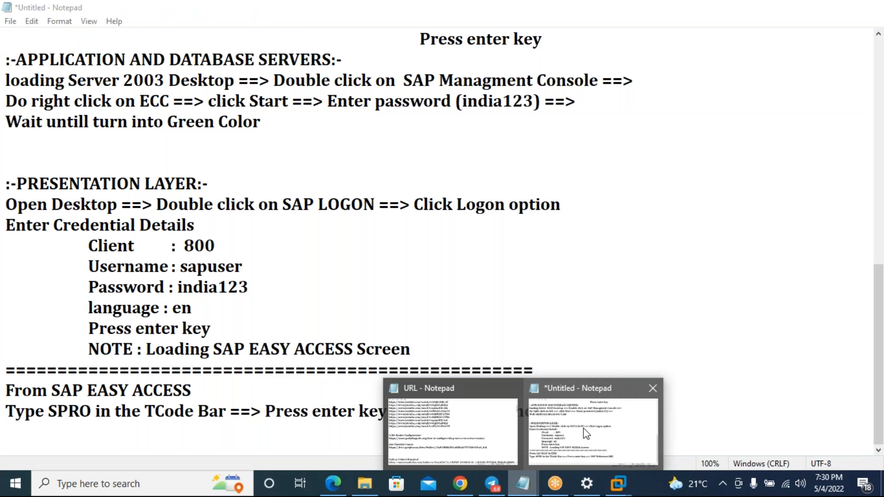
pyautogui.click(584, 428)
pyautogui.write('==> ')
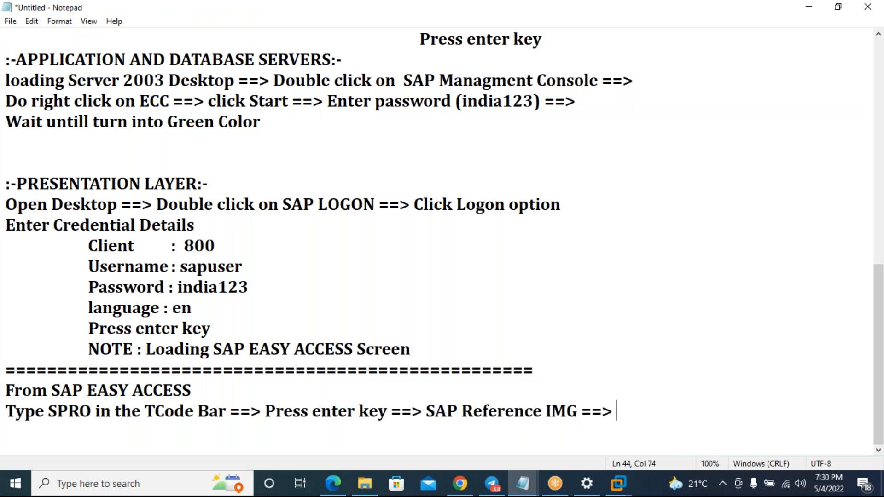
pyautogui.write('Display IMG')
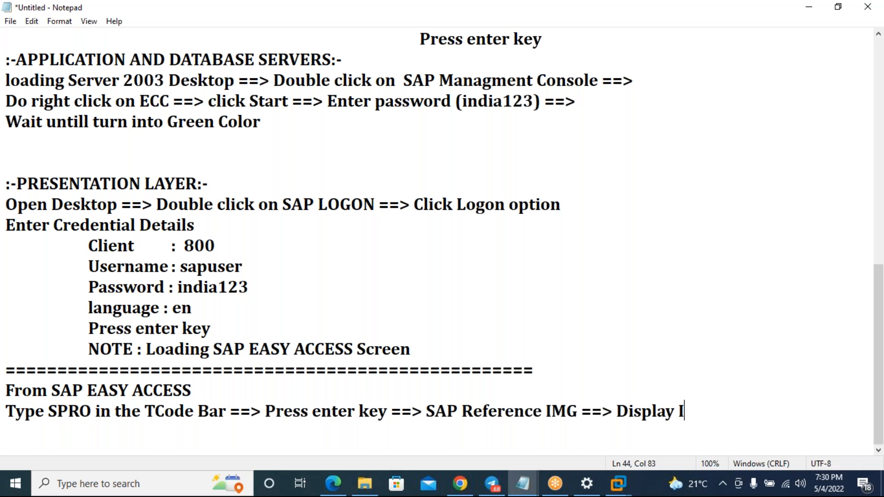
pyautogui.press('Return')
pyautogui.press('Return')
pyautogui.press('Return')
pyautogui.press('Return')
pyautogui.press('Return')
pyautogui.press('Return')
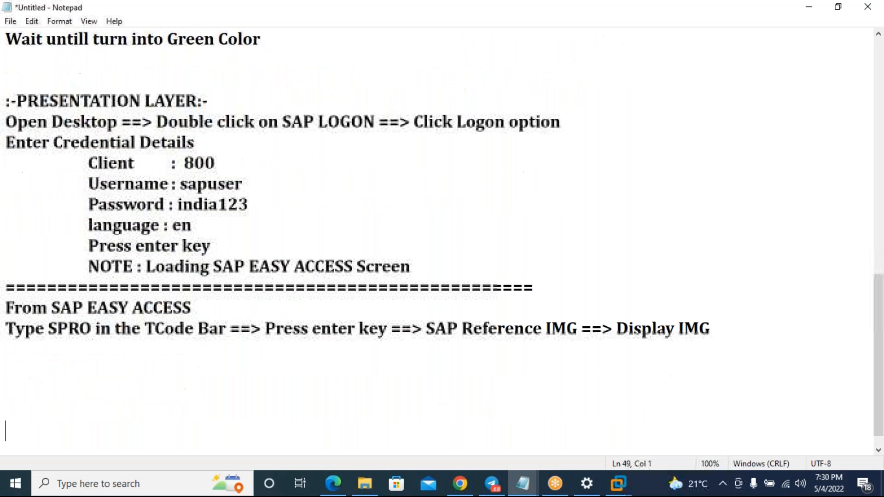
# - Add a tab-separated heading line 'SAP EASY ACCESS' and 'IMG (Implementation Guide)'
pyautogui.write('SAP')
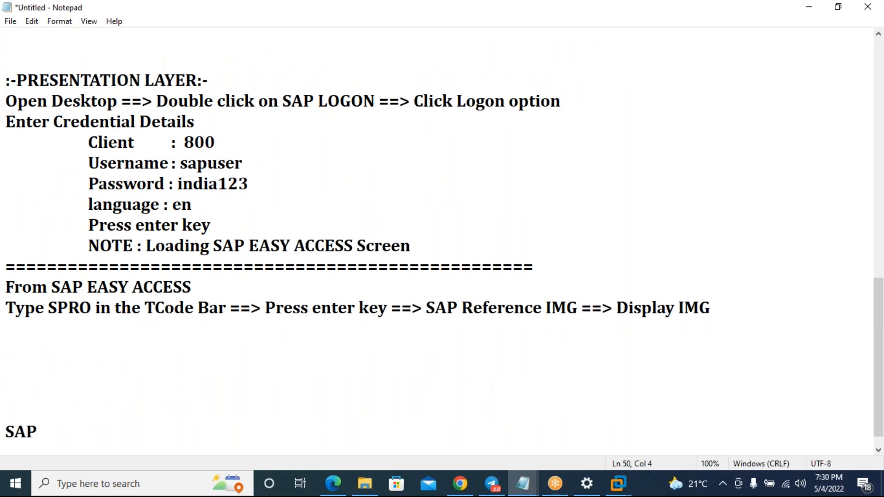
pyautogui.press('BackSpace')
pyautogui.press('BackSpace')
pyautogui.press('BackSpace')
pyautogui.press('BackSpace')
pyautogui.press('BackSpace')
pyautogui.write('SAP E')
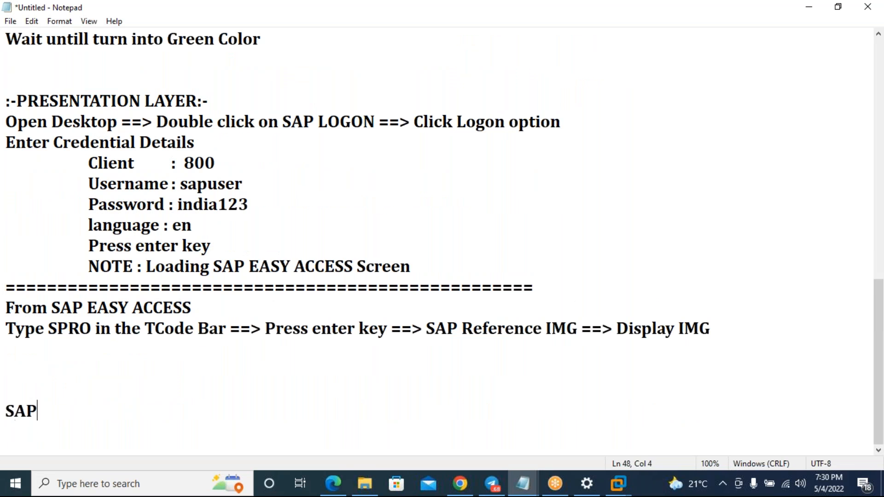
pyautogui.write('ASY ')
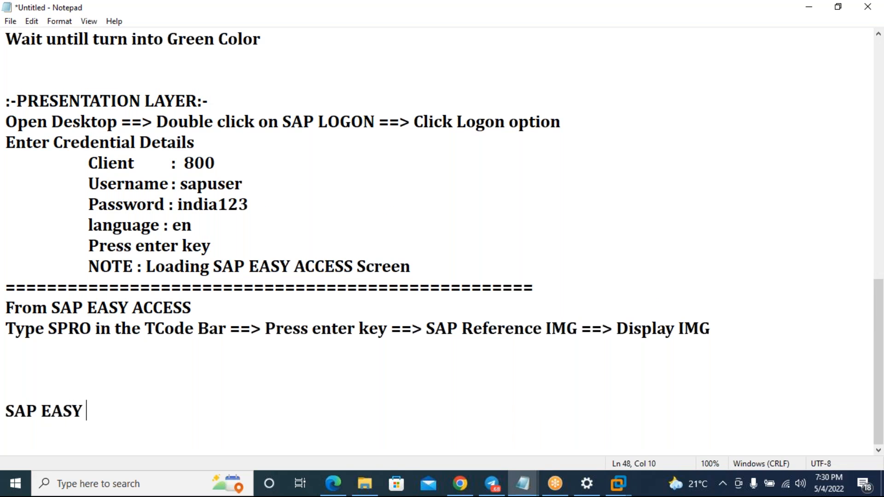
pyautogui.write('ACCESS')
pyautogui.press('Tab')
pyautogui.press('Tab')
pyautogui.press('Tab')
pyautogui.write('IMG ')
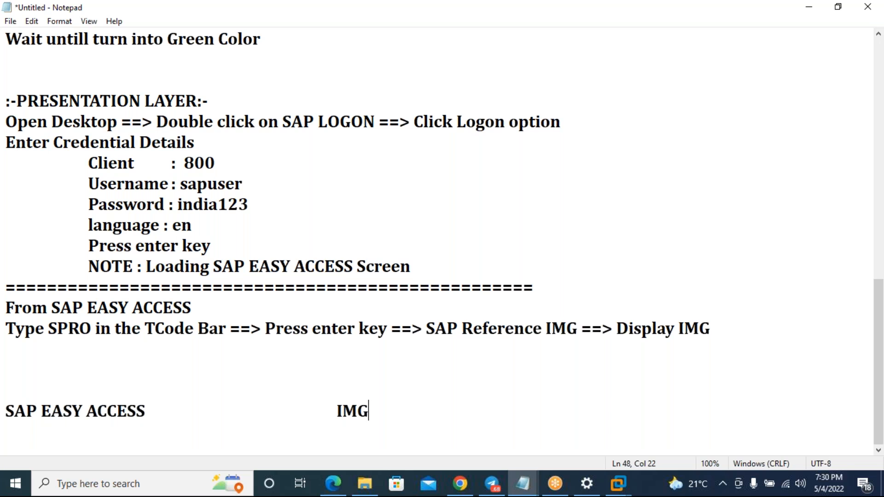
pyautogui.write('(Imp')
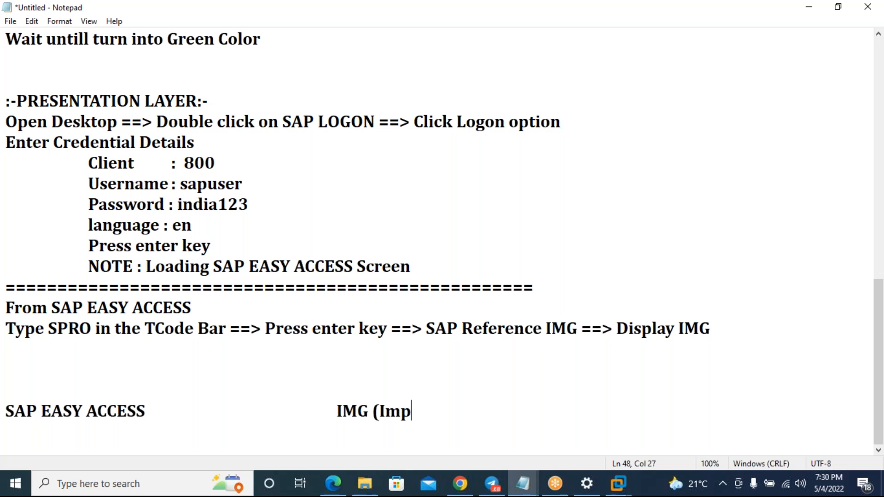
pyautogui.write('lementat')
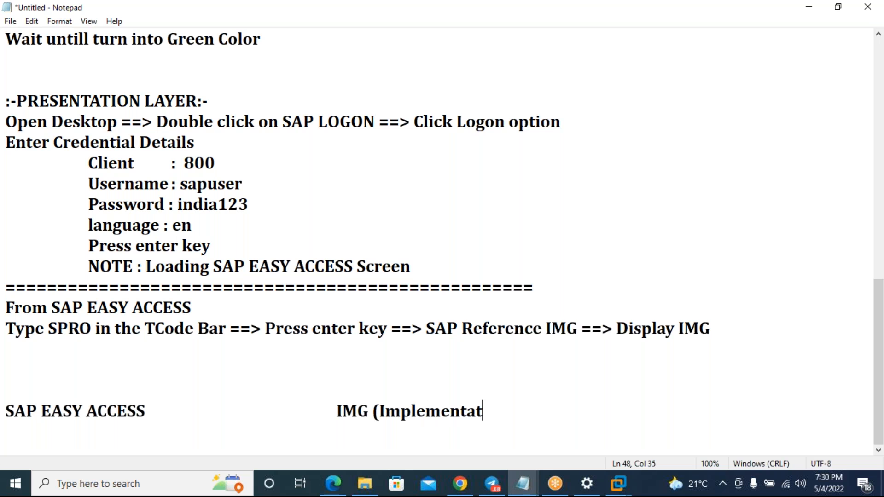
pyautogui.write('ion Guide)')
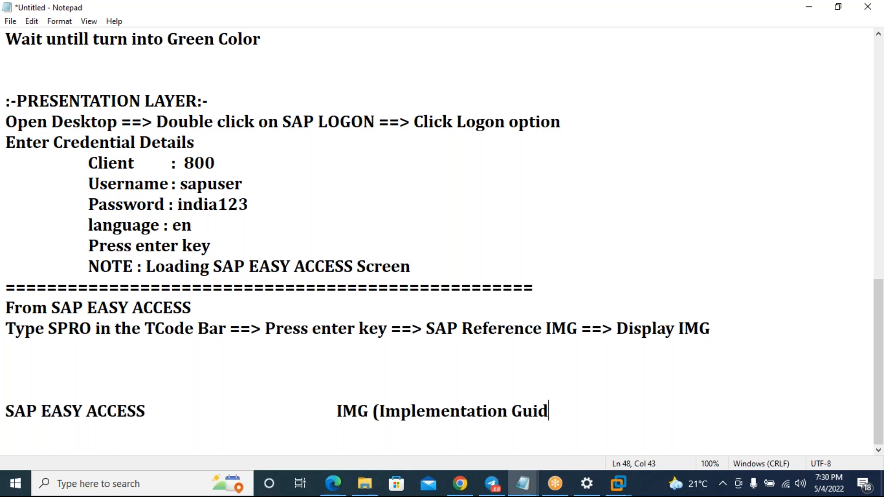
pyautogui.press('Return')
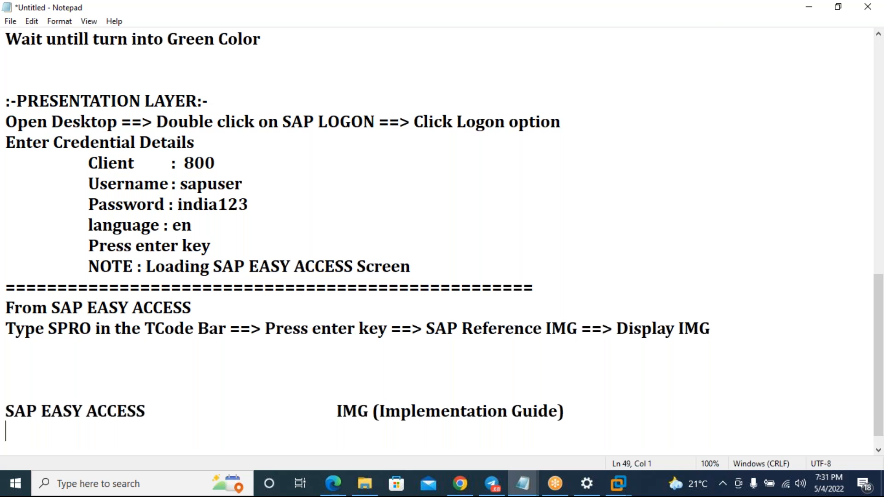
pyautogui.press('Return')
pyautogui.press('Return')
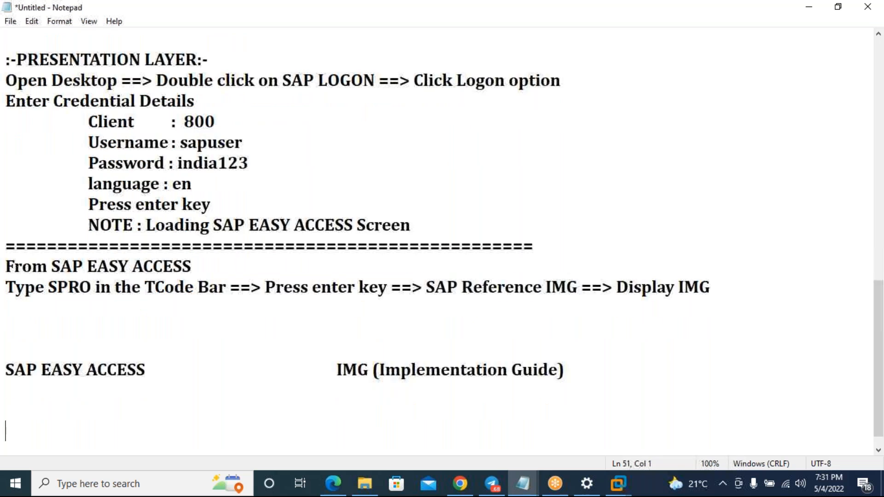
# - Type the first row: 'End User are working' and, in the second column, 'Consultants are working'
pyautogui.scroll(-1, 608, 407)
pyautogui.write('End Use')
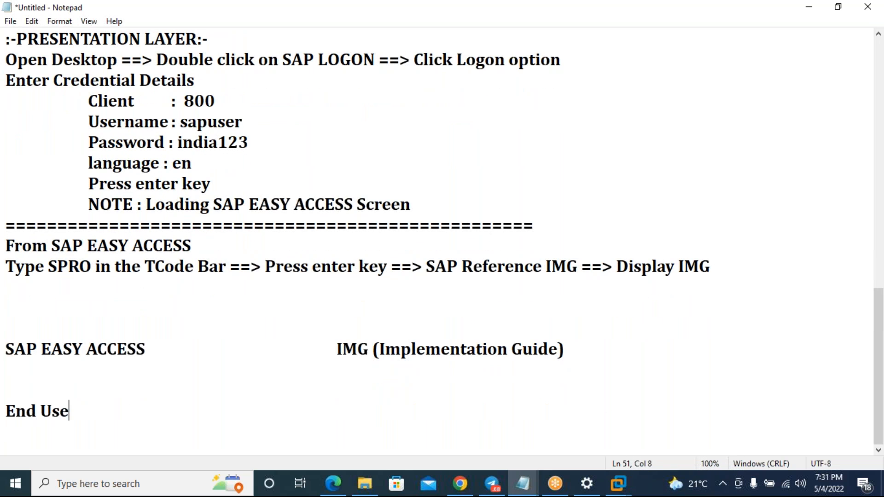
pyautogui.write('r are workgin')
pyautogui.press('Tab')
pyautogui.press('BackSpace')
pyautogui.press('BackSpace')
pyautogui.press('BackSpace')
pyautogui.press('BackSpace')
pyautogui.write('ing')
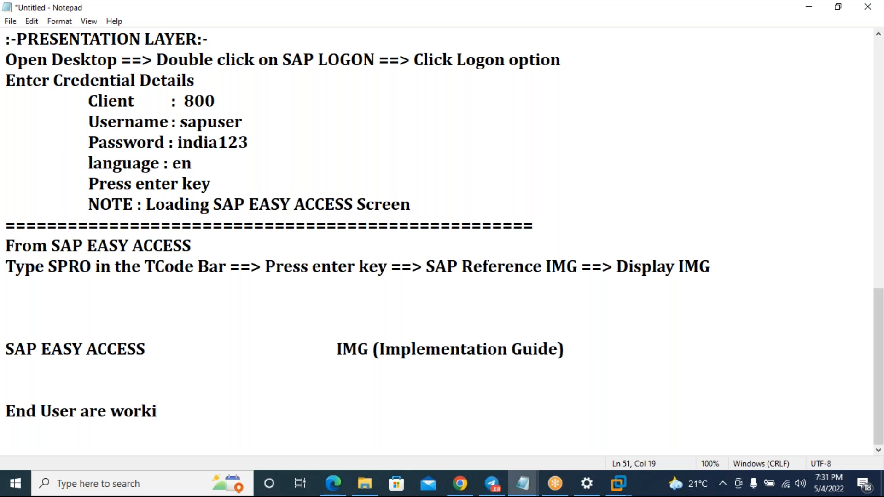
pyautogui.press('Tab')
pyautogui.press('Tab')
pyautogui.write('Cn')
pyautogui.press('BackSpace')
pyautogui.write('on')
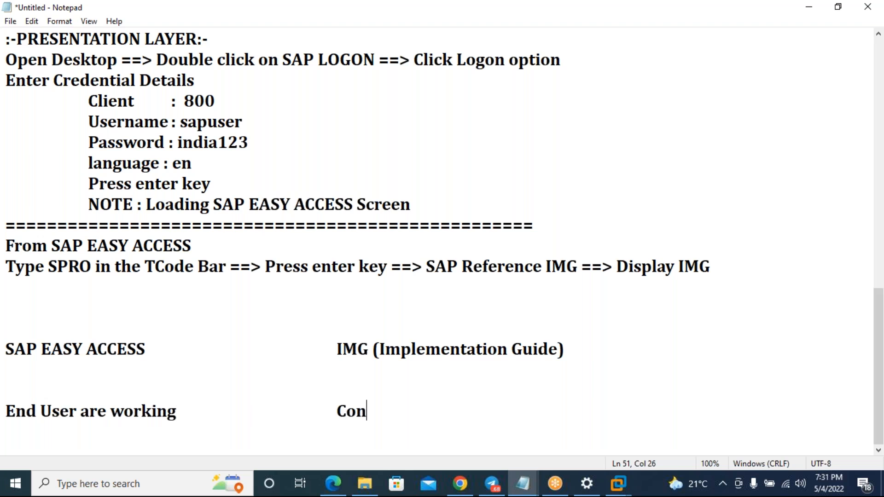
pyautogui.write('sultants are workgin')
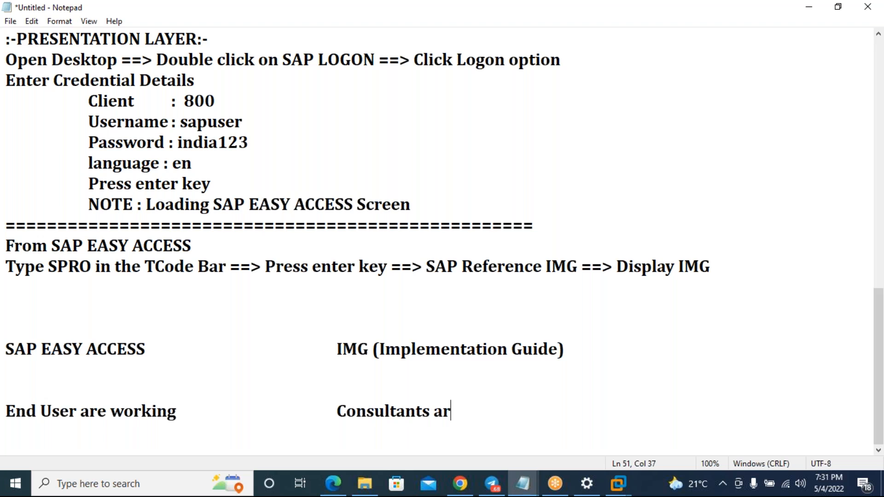
pyautogui.press('BackSpace')
pyautogui.press('BackSpace')
pyautogui.press('BackSpace')
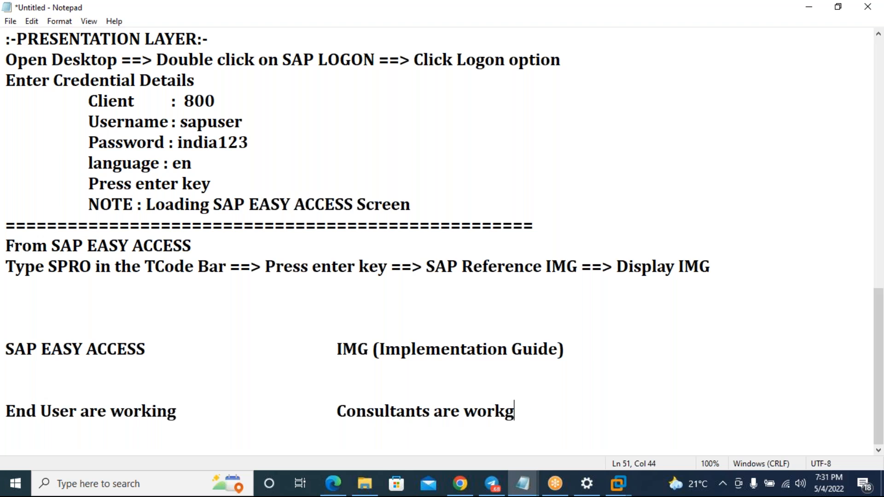
pyautogui.write('ing')
pyautogui.press('Return')
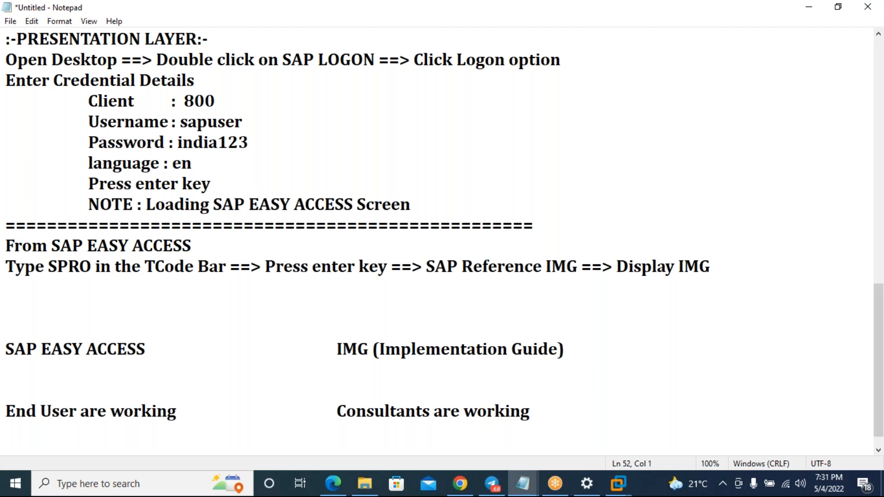
# - Add the second row: 'record day today transaction' beside 'Implementing Project and configuration as per requirement'
pyautogui.write('record dayato')
pyautogui.press('BackSpace')
pyautogui.press('BackSpace')
pyautogui.press('BackSpace')
pyautogui.write('today transaction')
pyautogui.press('Tab')
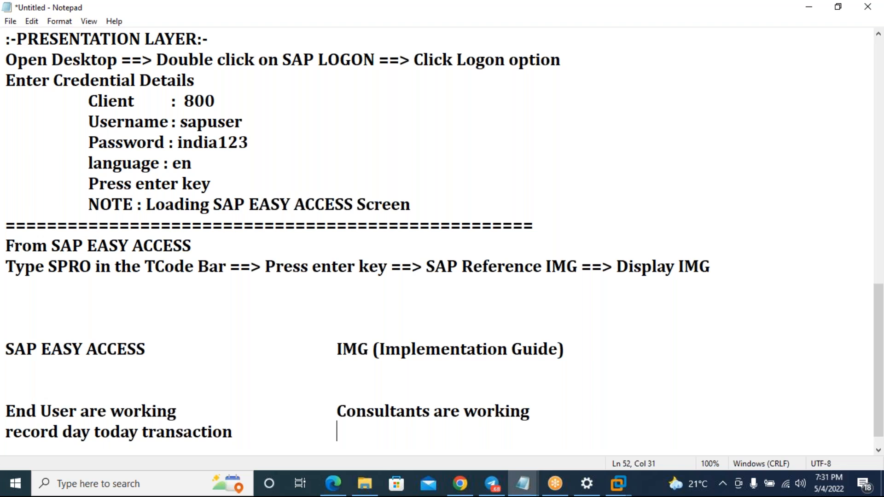
pyautogui.write('Implementing Project')
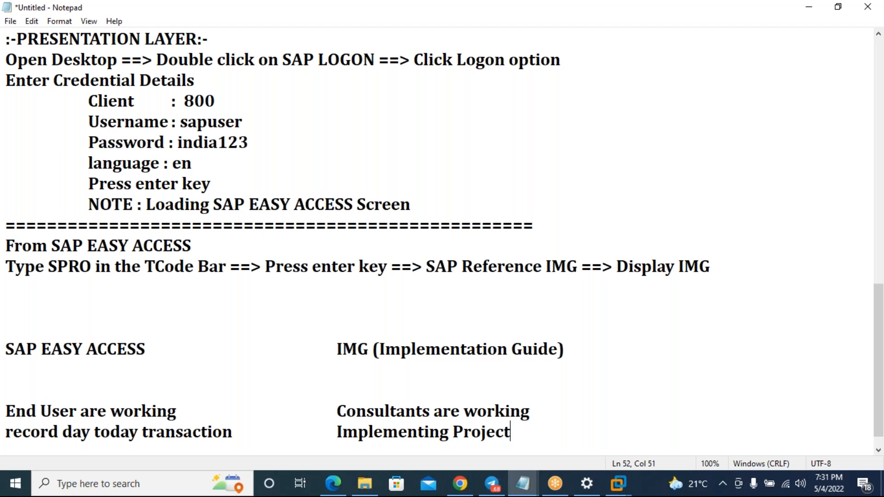
pyautogui.write(' and confu')
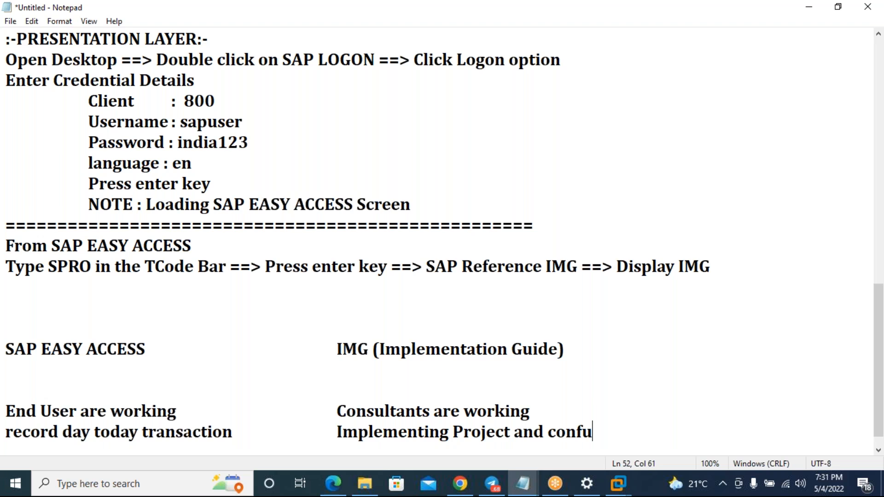
pyautogui.press('BackSpace')
pyautogui.write('igur')
pyautogui.press('BackSpace')
pyautogui.write('ration ')
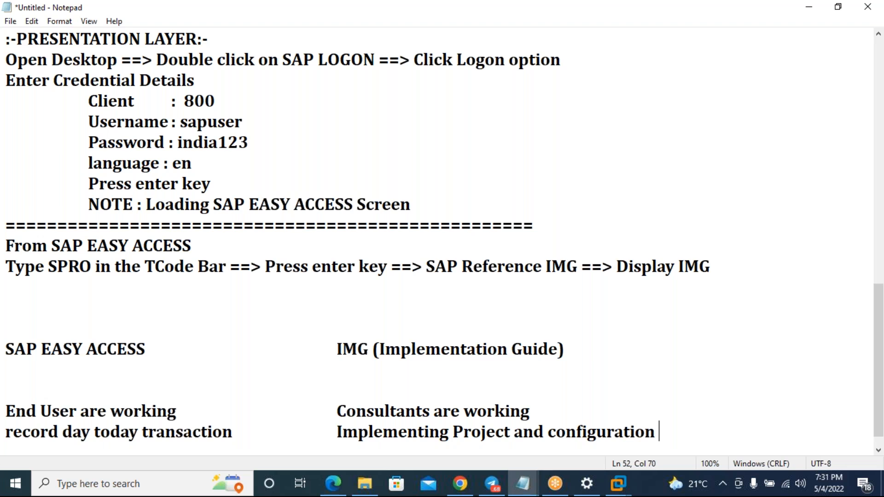
pyautogui.write('as pwer')
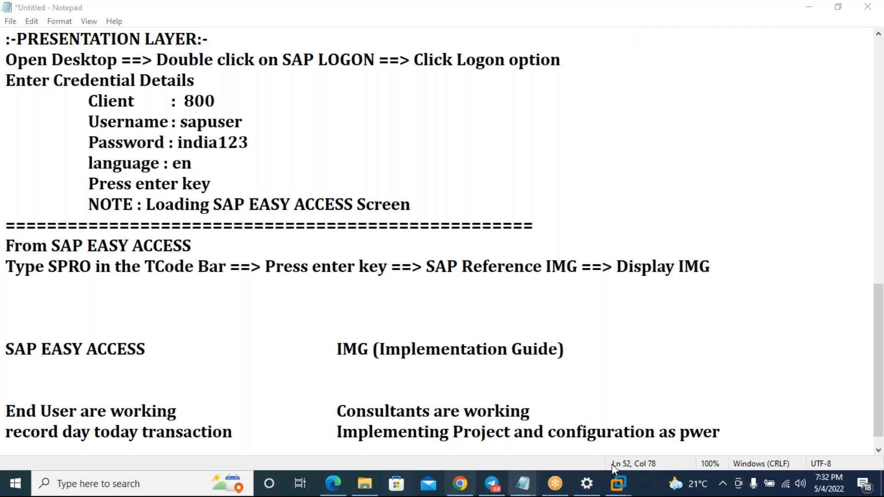
pyautogui.click(719, 428)
pyautogui.press('BackSpace')
pyautogui.press('BackSpace')
pyautogui.press('BackSpace')
pyautogui.press('BackSpace')
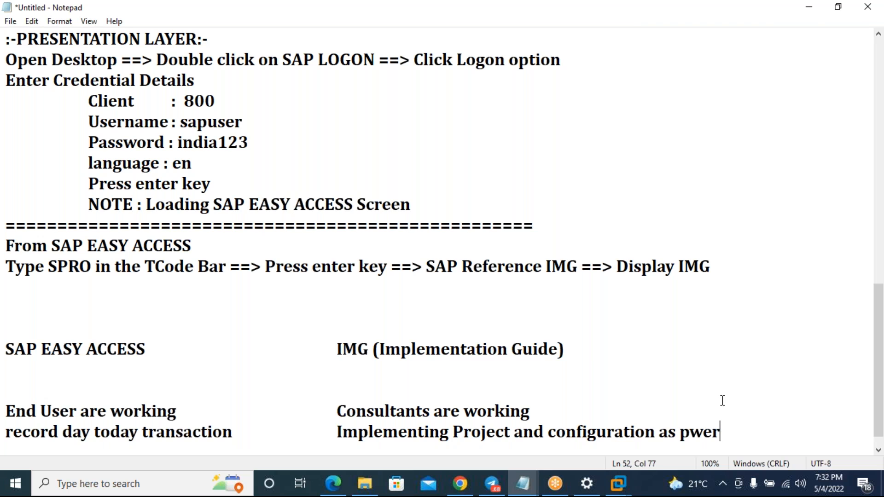
pyautogui.write('er requirement')
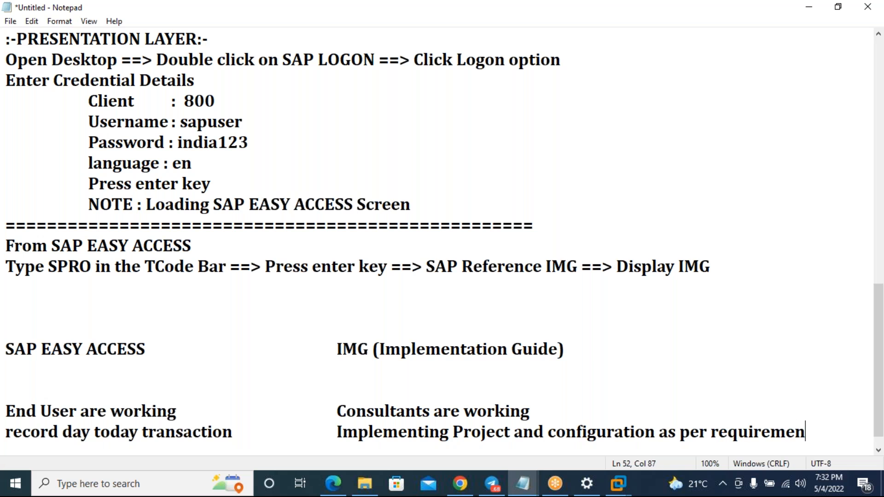
pyautogui.press('Return')
pyautogui.press('Return')
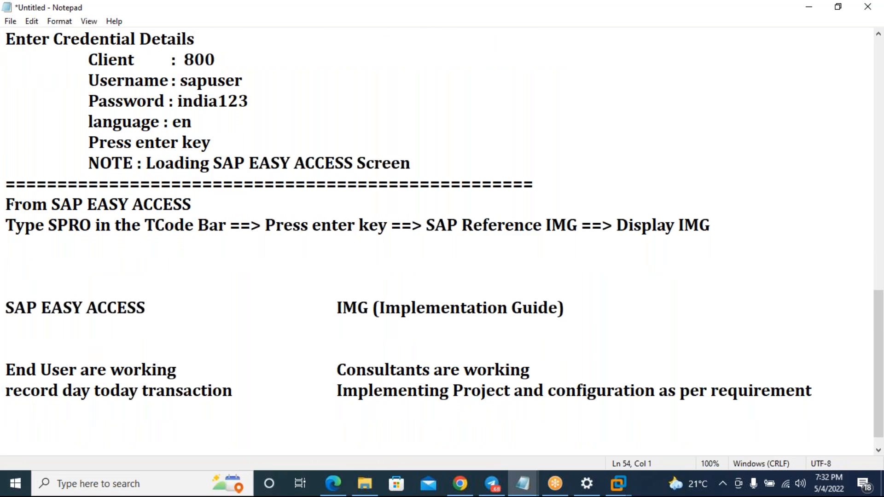
# - Remove the extra blank line below the headings and add a new line after the last row
pyautogui.click(290, 338)
pyautogui.press('BackSpace')
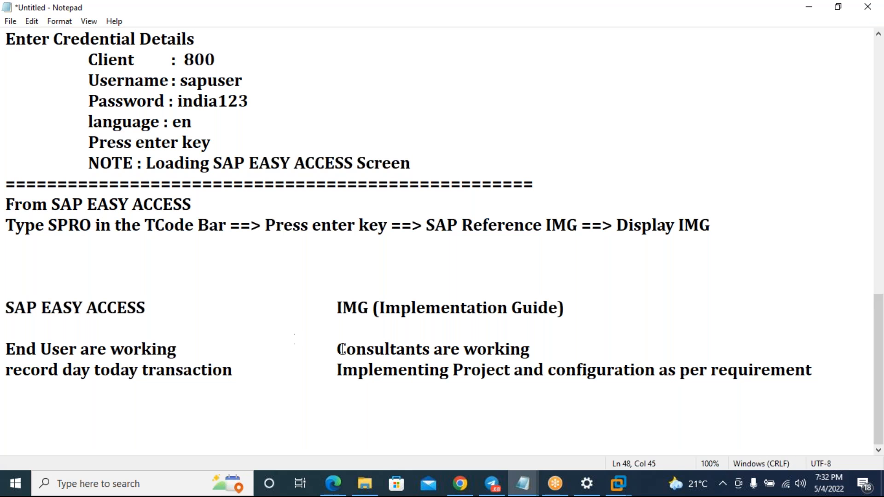
pyautogui.click(817, 368)
pyautogui.press('Return')
pyautogui.click(657, 17)
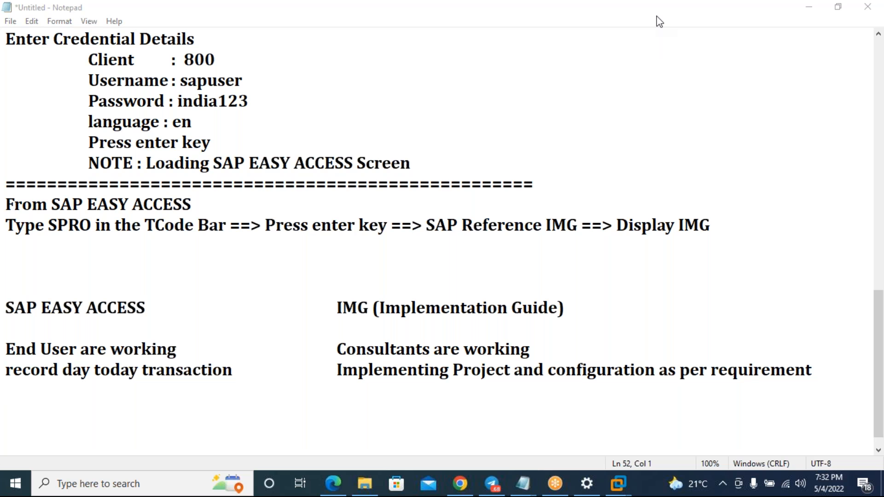
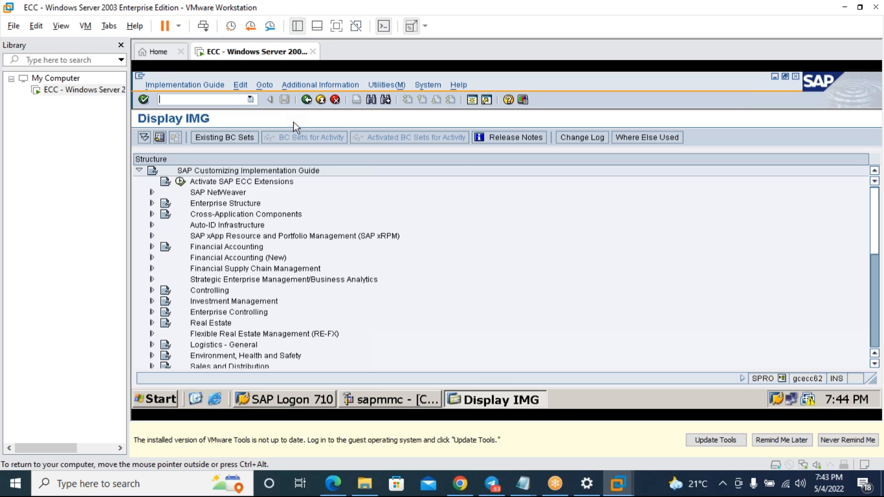
# - Enter OX02 from Display IMG, postpone the VMware Tools update, and bring the notes forward
pyautogui.write('ox02')
pyautogui.press('Return')
pyautogui.click(794, 441)
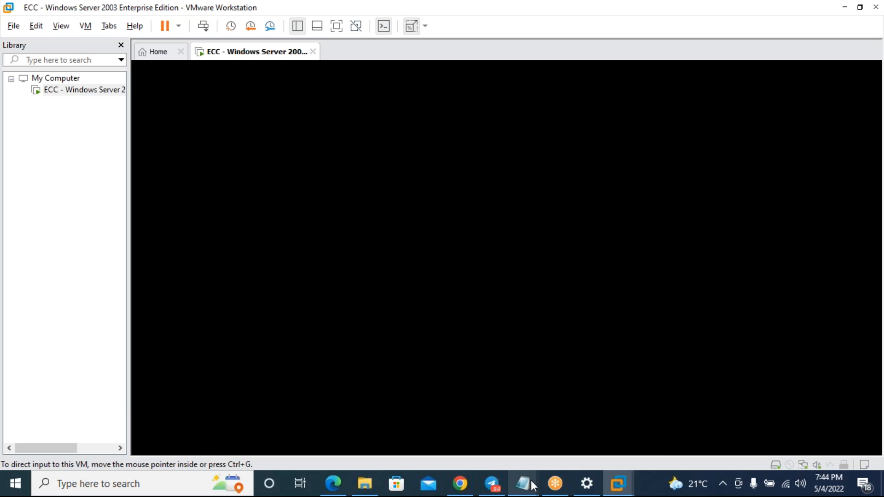
pyautogui.moveTo(524, 484)
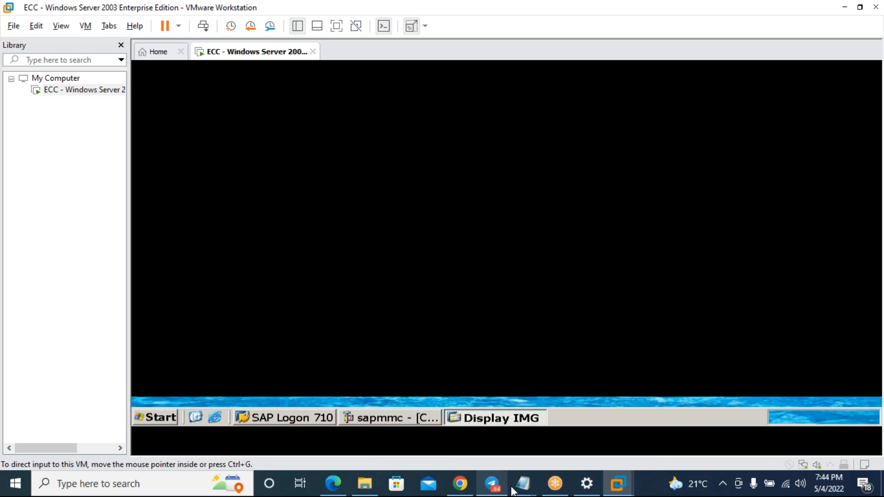
pyautogui.click(592, 446)
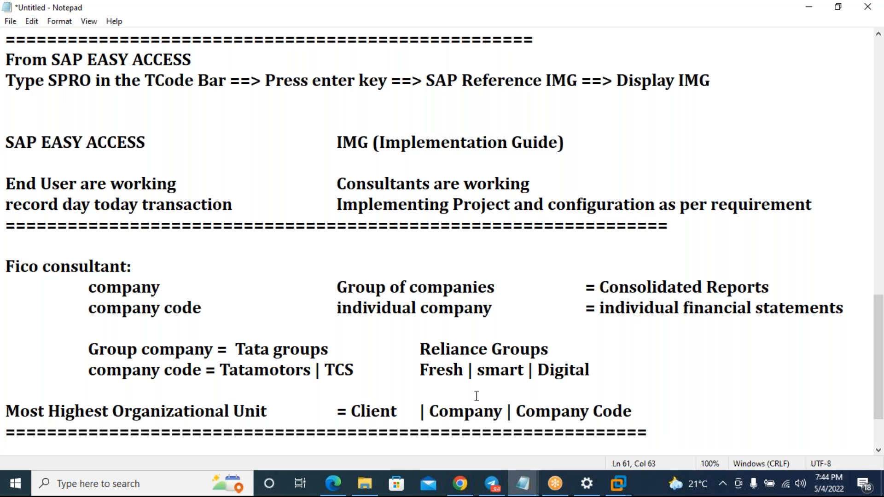
# - Add the line 'Any T code's run from SAP Easy Access Screen' below the last separator
pyautogui.press('Return')
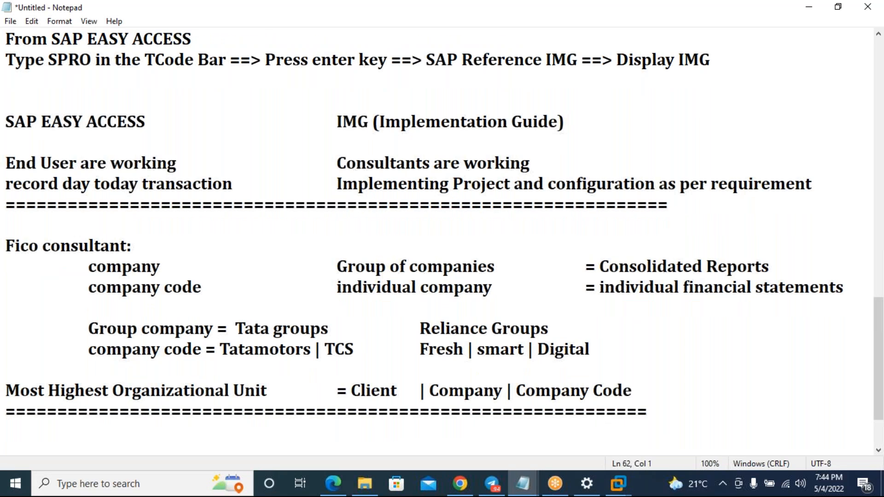
pyautogui.press('Return')
pyautogui.write('ANy')
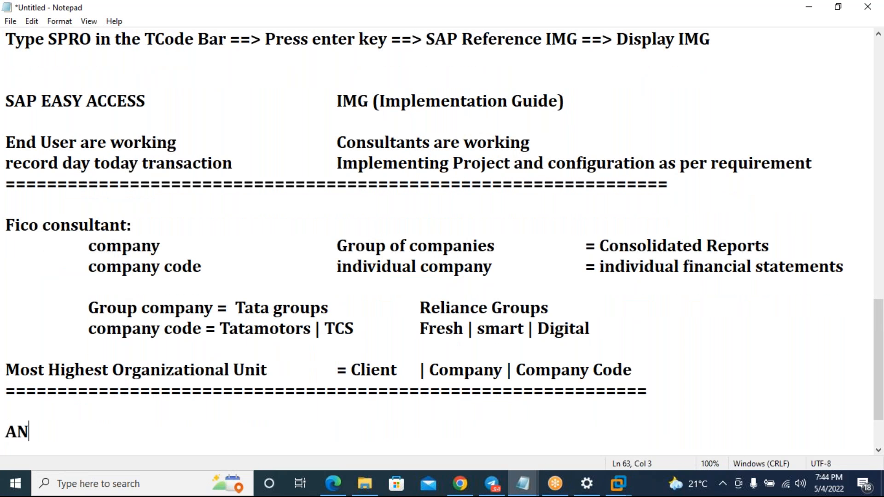
pyautogui.press('BackSpace')
pyautogui.press('BackSpace')
pyautogui.write('ny Tra')
pyautogui.press('BackSpace')
pyautogui.press('BackSpace')
pyautogui.write('code')
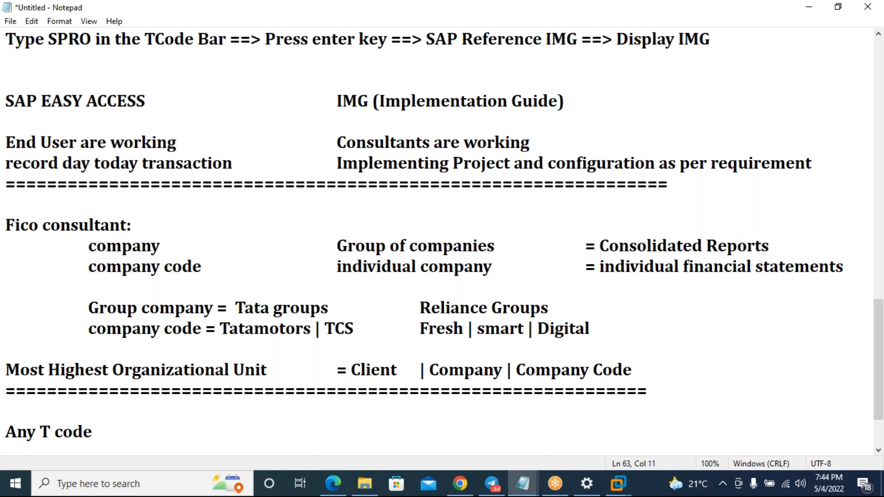
pyautogui.write("'s")
pyautogui.press('Tab')
pyautogui.press('BackSpace')
pyautogui.write('run from')
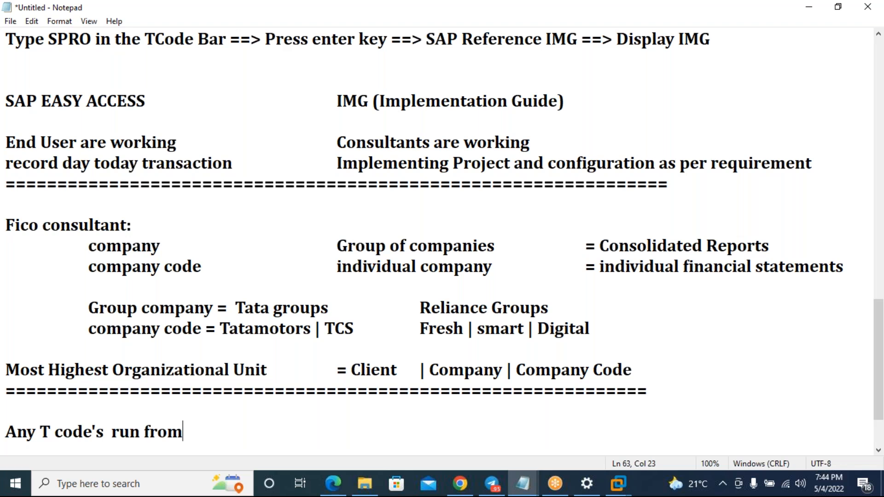
pyautogui.write(' SAP Easy ')
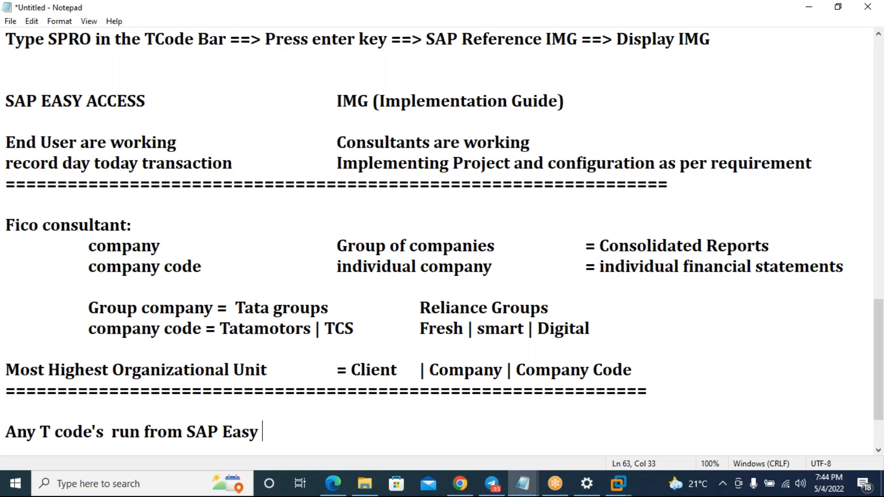
pyautogui.write('Access ')
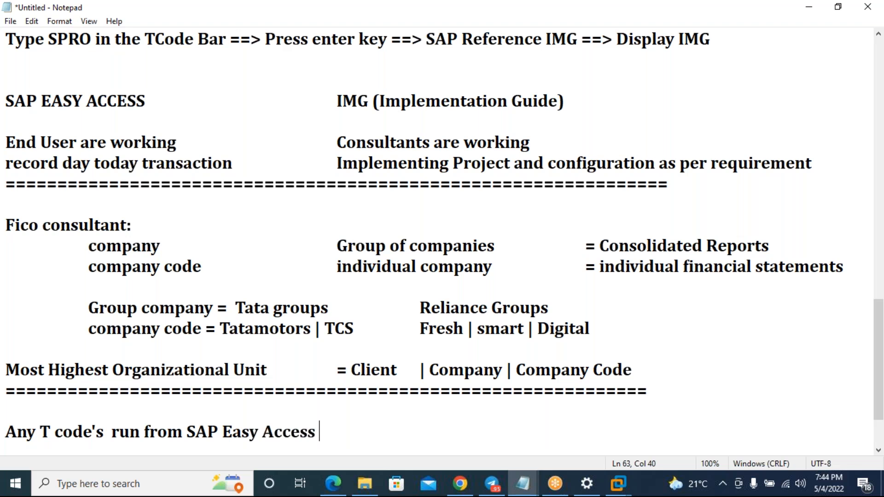
pyautogui.write('Screen')
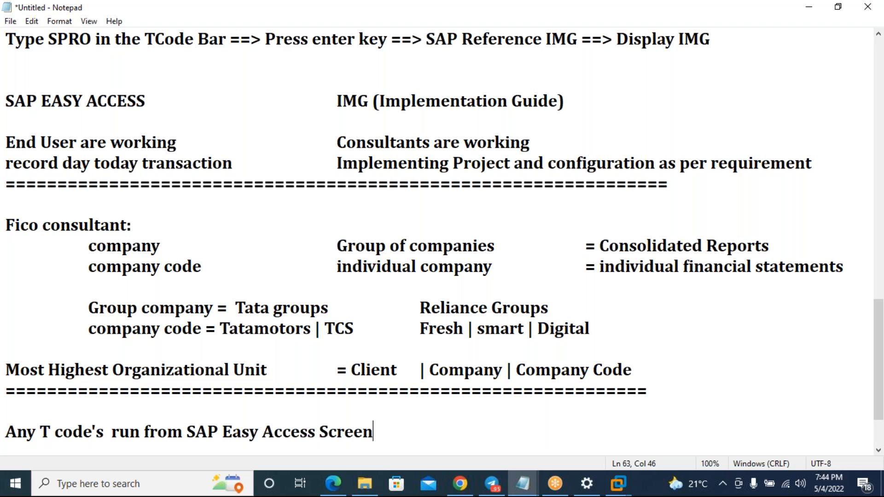
pyautogui.press('Return')
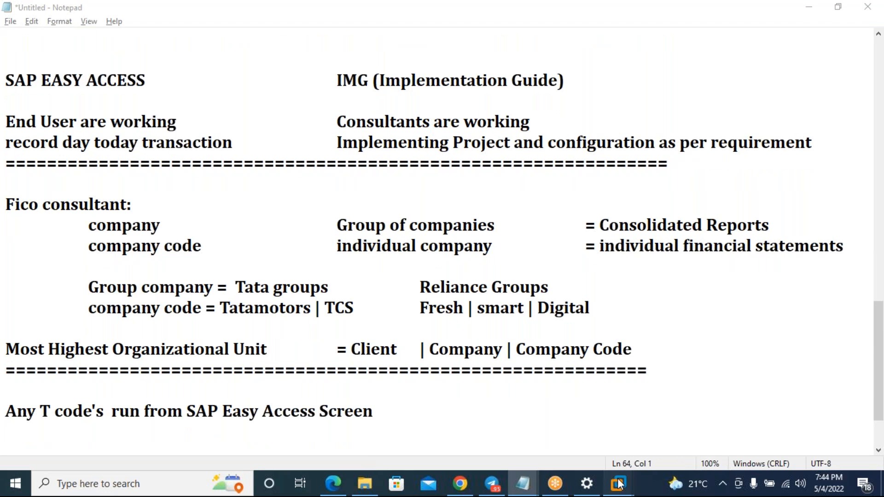
# - In SAP, try OX02 from the IMG screen, then enter /n to reach SAP Easy Access
pyautogui.moveTo(618, 483)
pyautogui.click(646, 406)
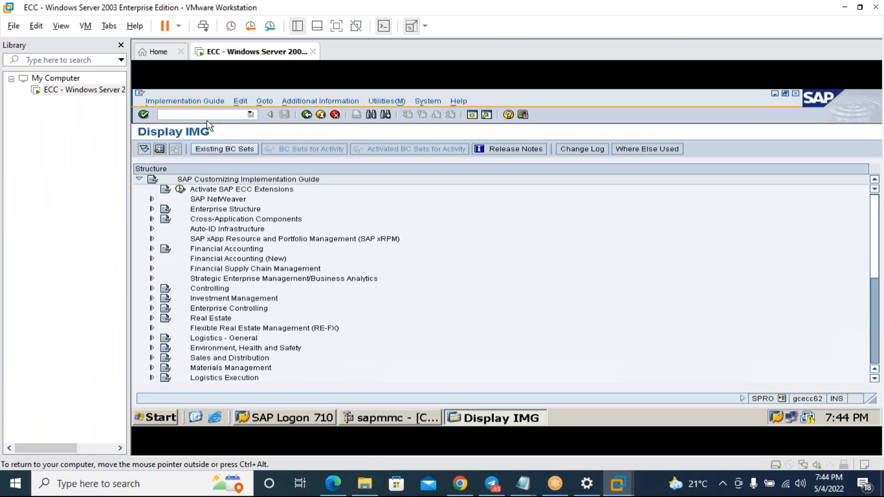
pyautogui.write('d')
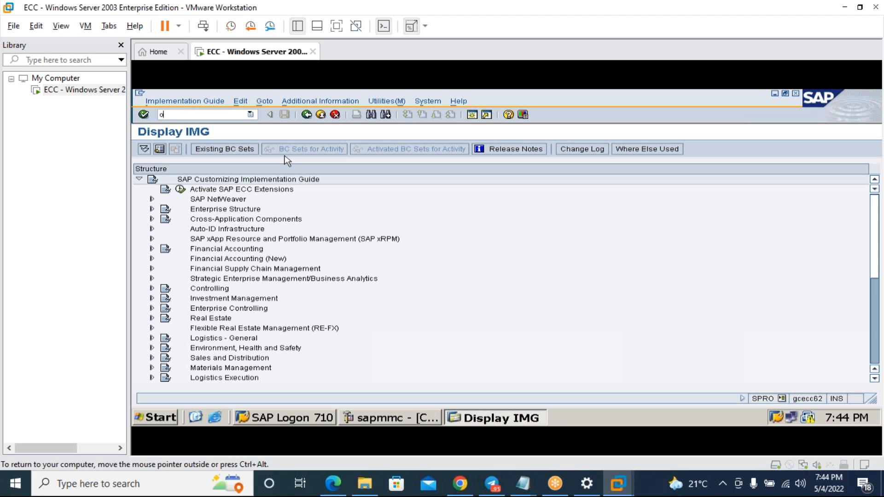
pyautogui.write('x02')
pyautogui.press('Return')
pyautogui.click(222, 114)
pyautogui.write('/n')
pyautogui.press('Return')
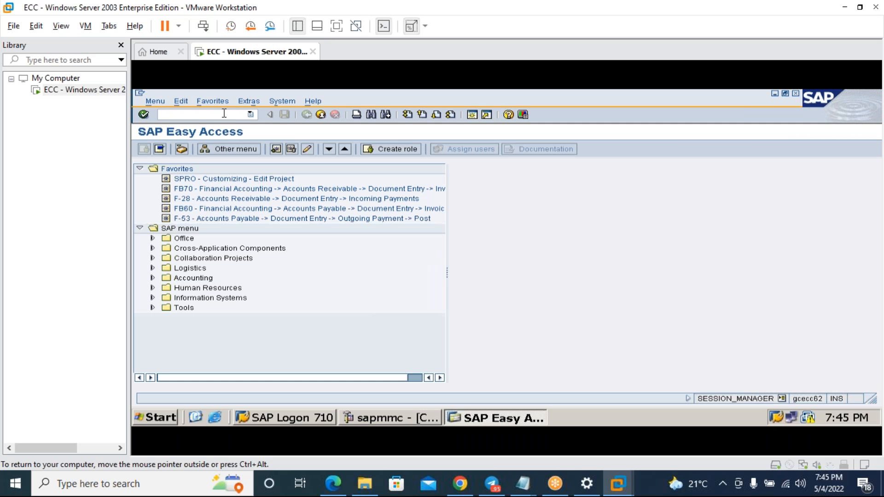
# - Run OX02 to list the 204 company codes, then enter /nox15
pyautogui.write('xd03')
pyautogui.press('Return')
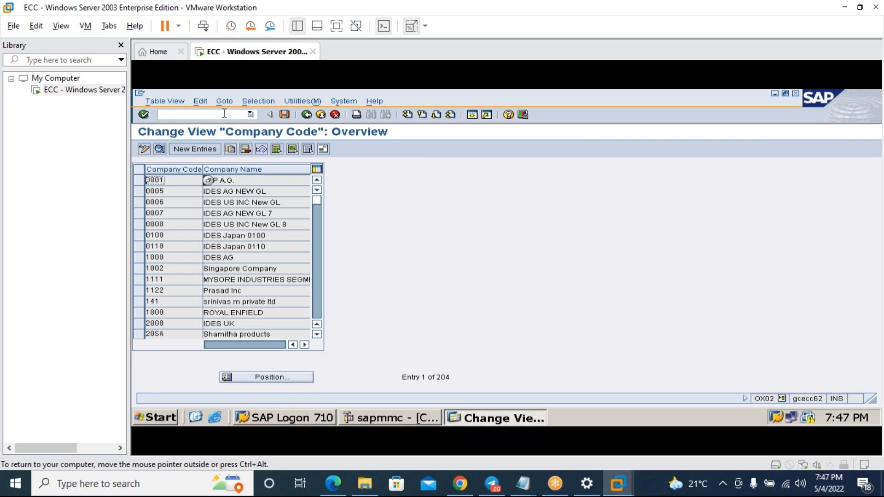
pyautogui.click(184, 115)
pyautogui.write('/nox15')
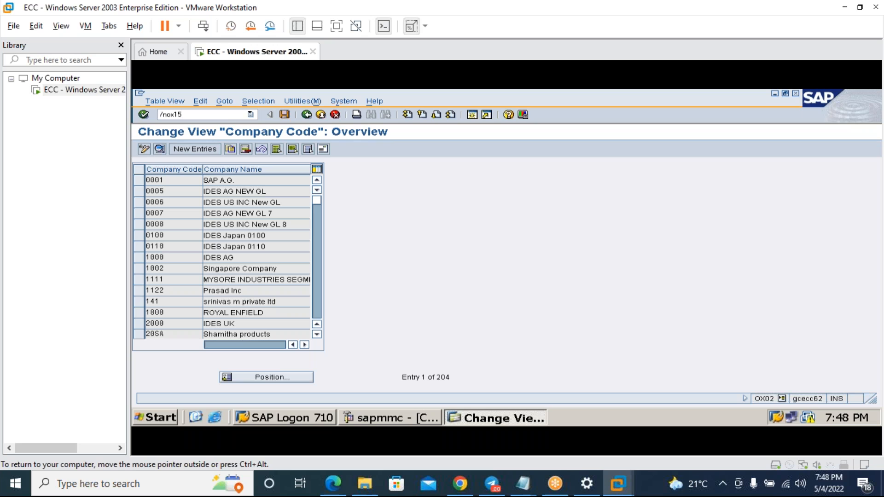
pyautogui.press('Return')
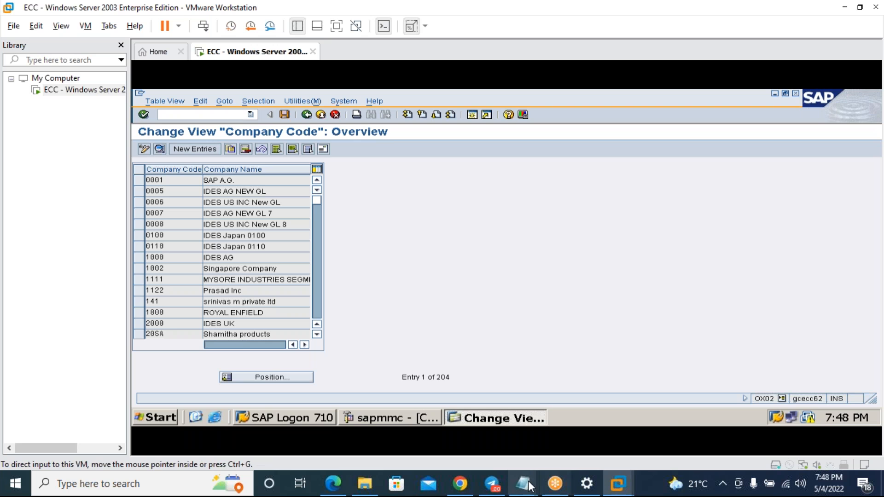
# - Back in the SAP FICO notes, add a blank line after the T code note
pyautogui.moveTo(522, 484)
pyautogui.click(582, 418)
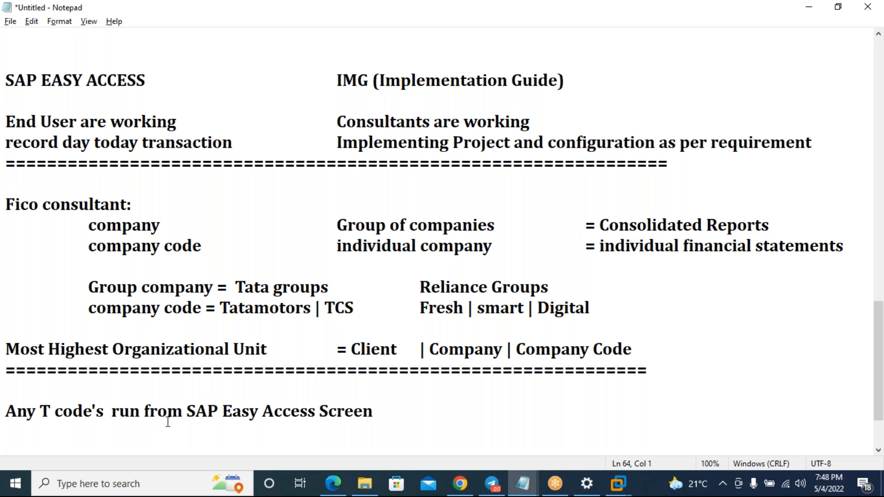
pyautogui.click(375, 411)
pyautogui.press('Return')
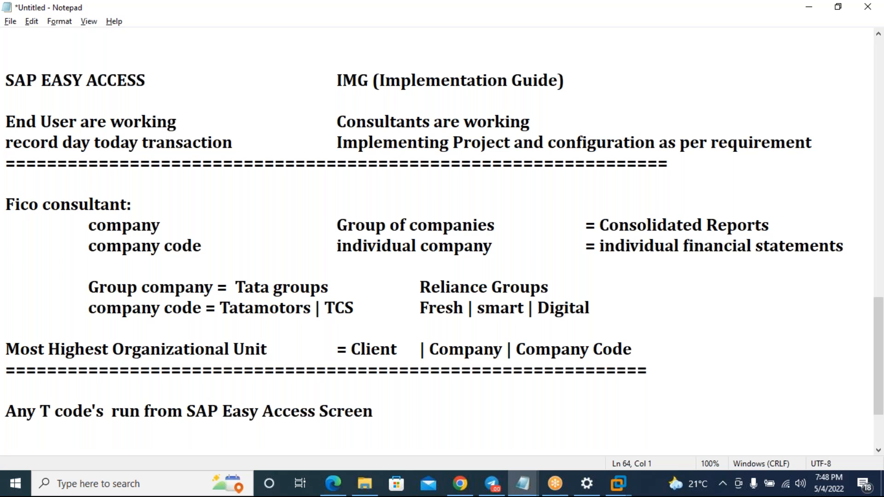